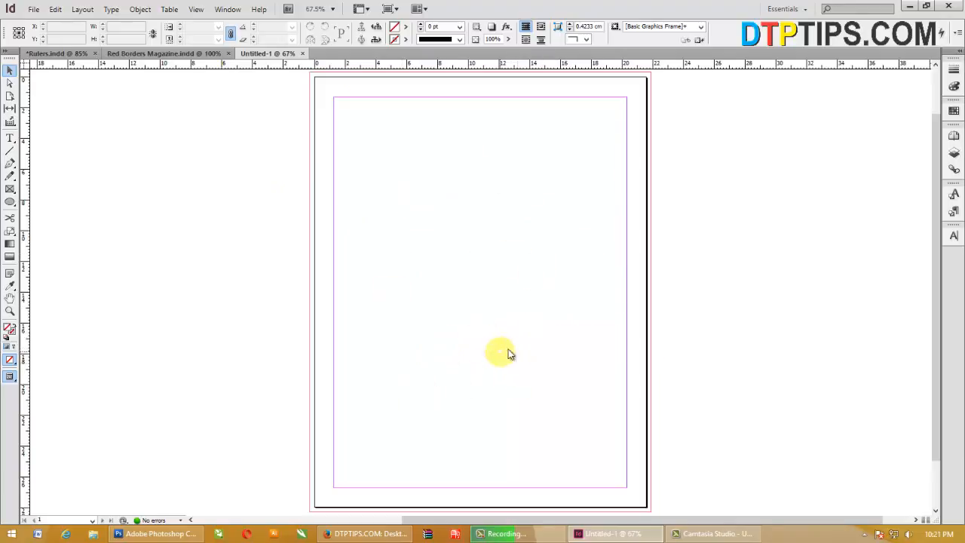
scroll(460, 377, "down", 2)
scroll(498, 372, "up", 4)
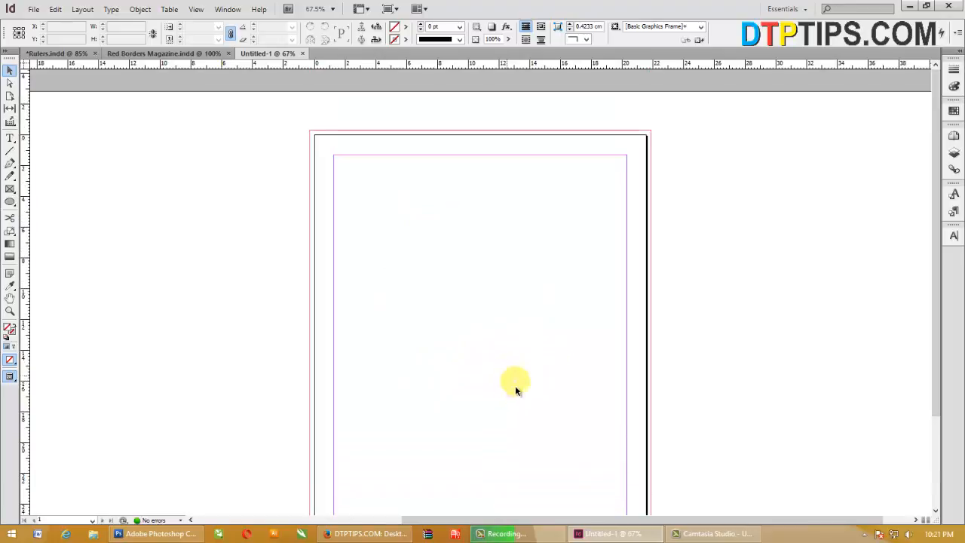
scroll(504, 385, "down", 3)
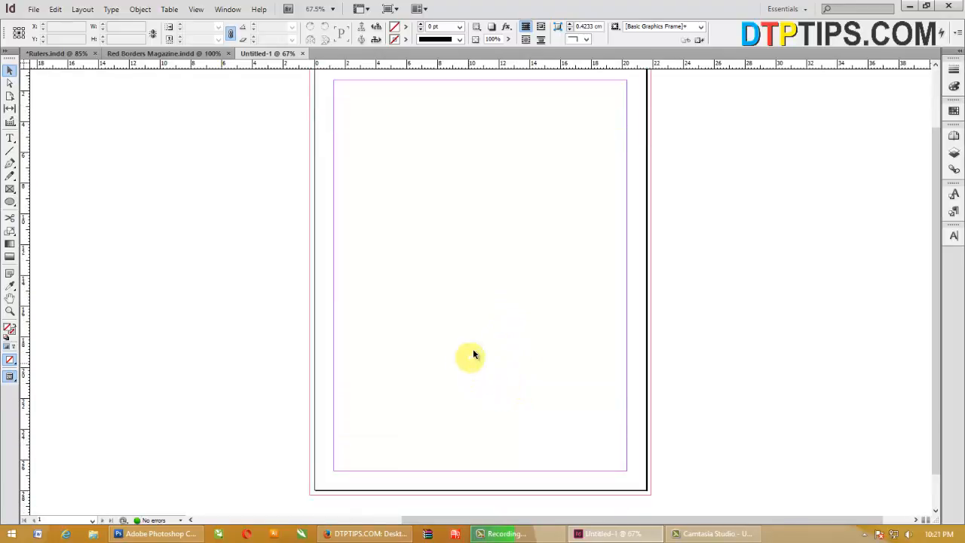
scroll(454, 320, "down", 1)
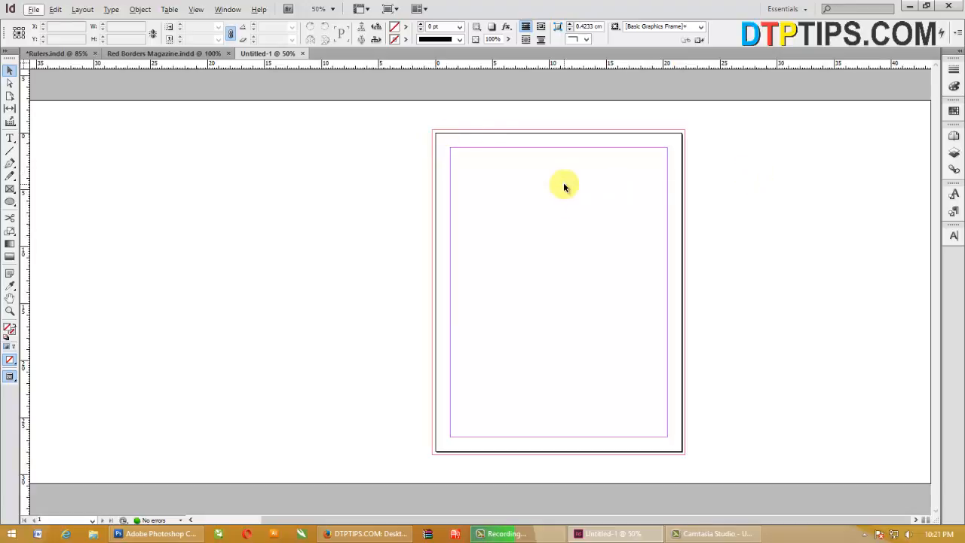
Show the Pages panel and enlarge its master pages section
left_click(229, 10)
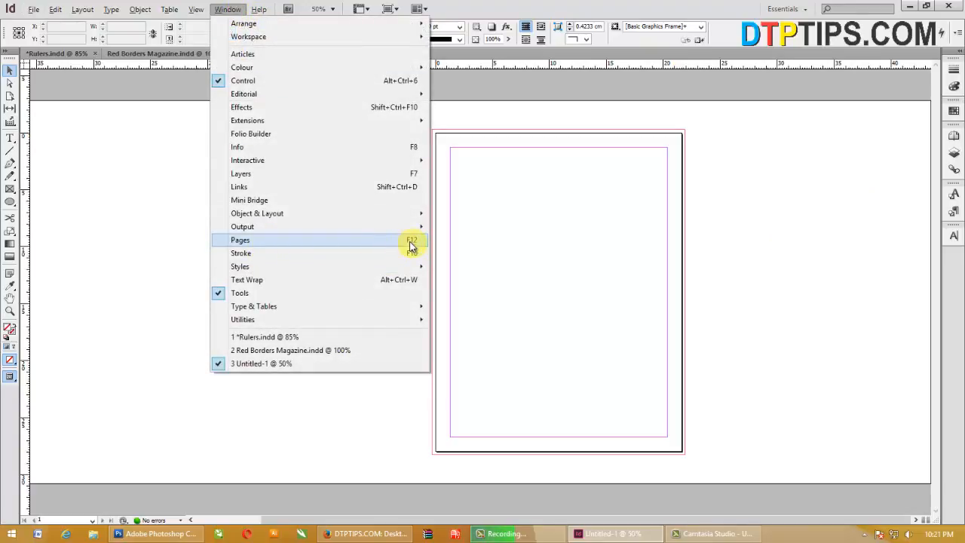
left_click(365, 243)
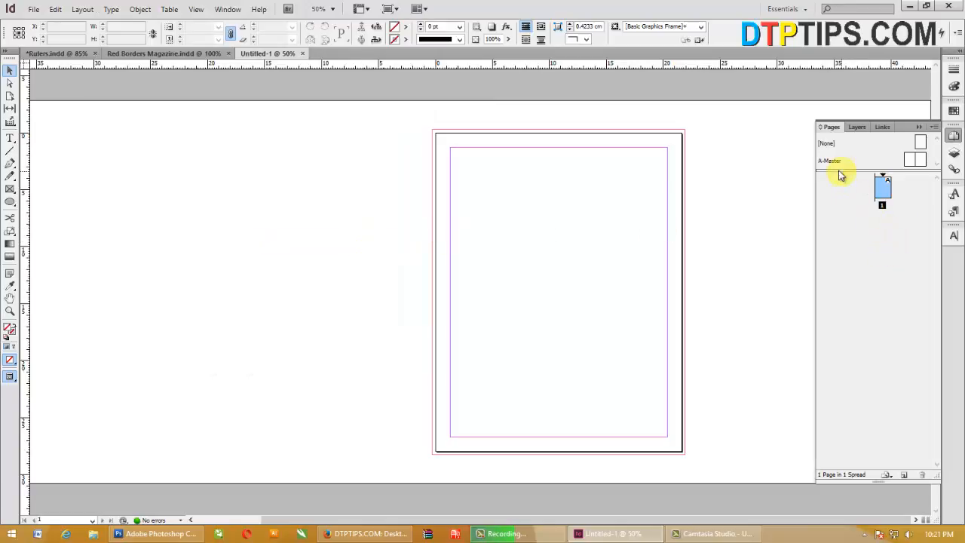
left_click_drag(832, 175, 831, 220)
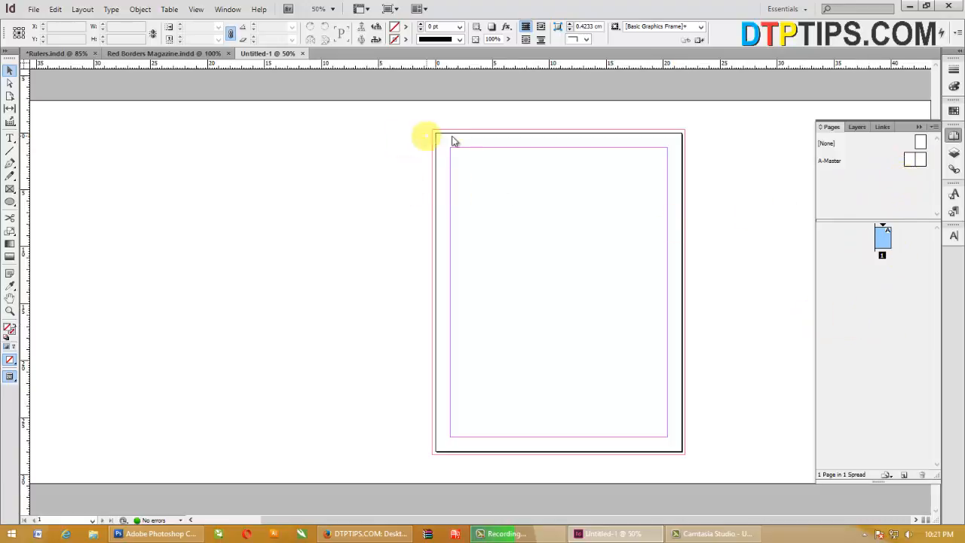
Open the A-Master spread for editing with both of its pages in view
left_click(914, 164)
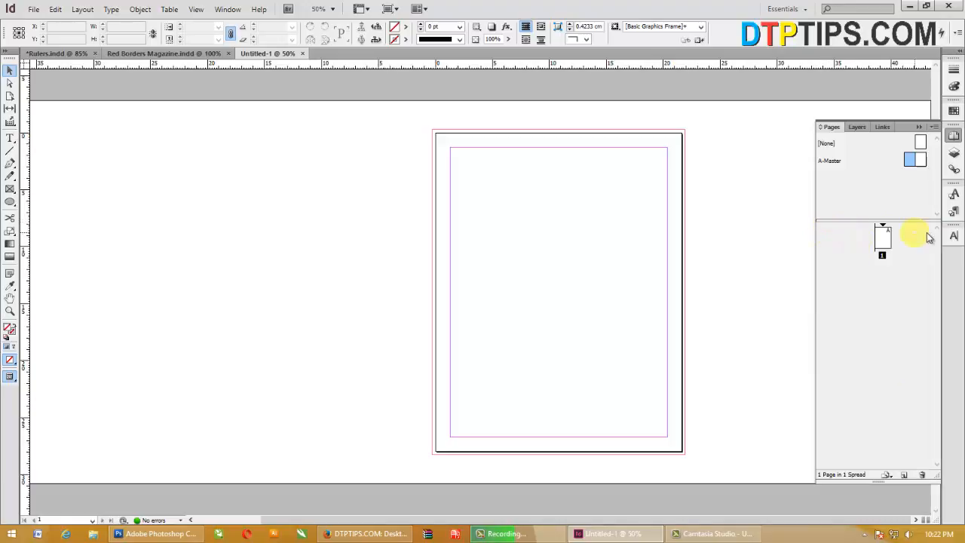
double_click(910, 163)
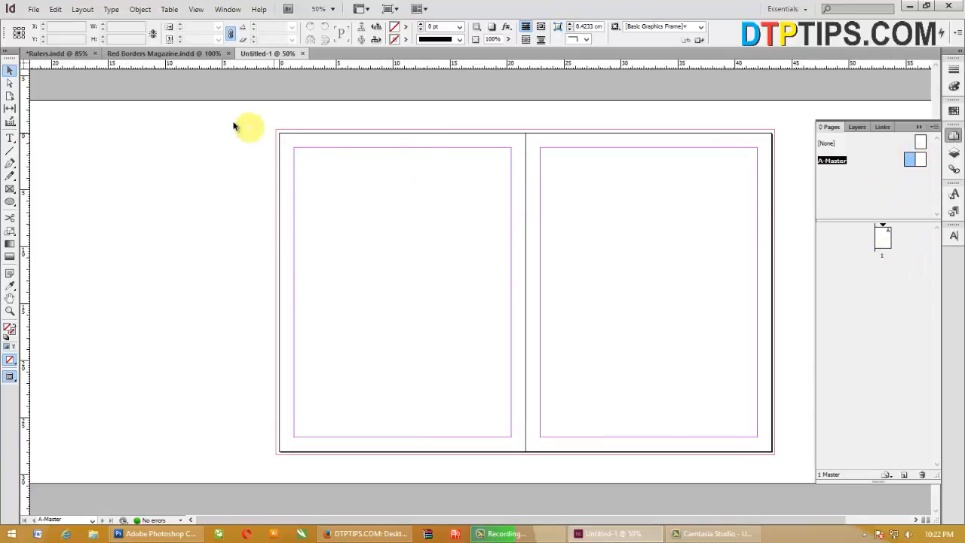
scroll(369, 192, "right", 2)
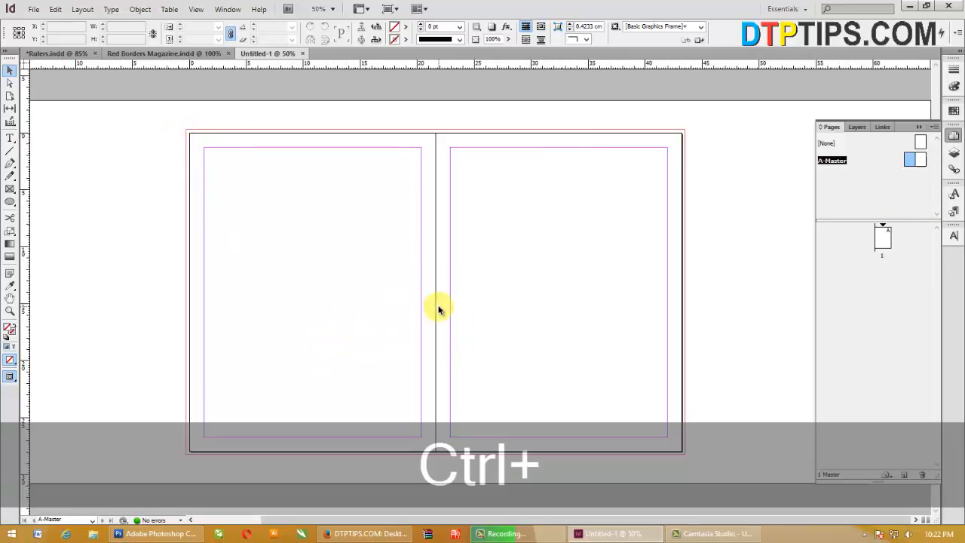
scroll(390, 316, "left", 6)
scroll(389, 318, "right", 6)
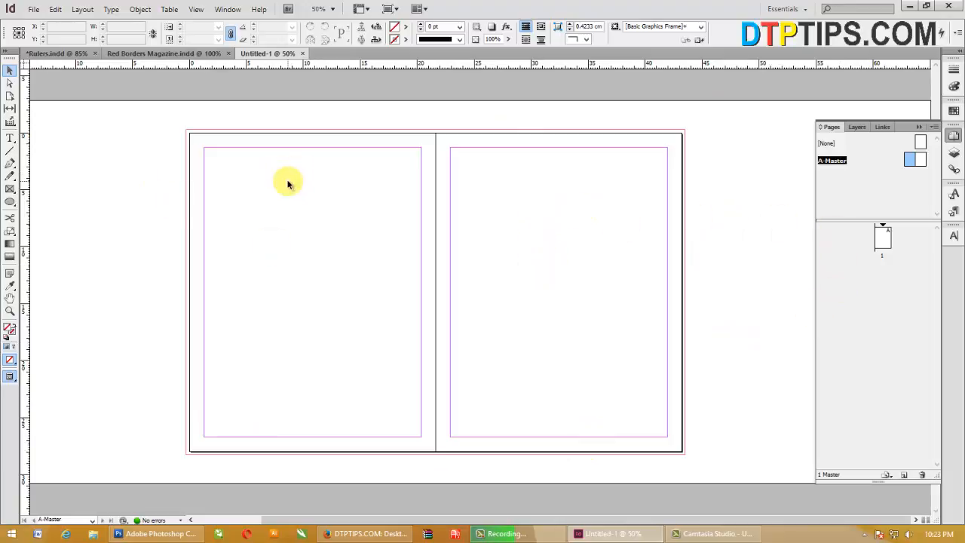
Draw a rectangle frame about 21.9 × 6 cm across the left master page's top, from the bleed edge, and fill it with C=0 M=100 Y=0 K=0
left_click(9, 191)
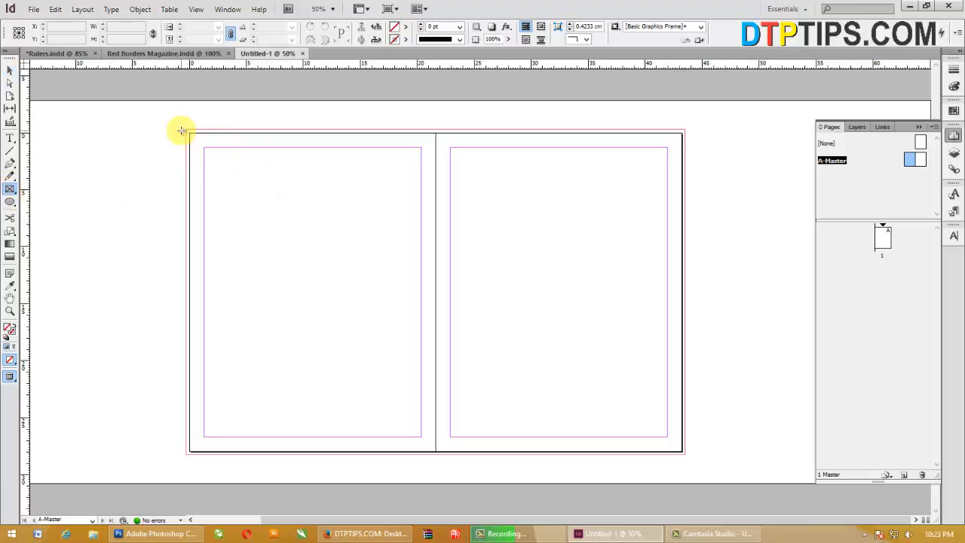
left_click_drag(189, 130, 435, 197)
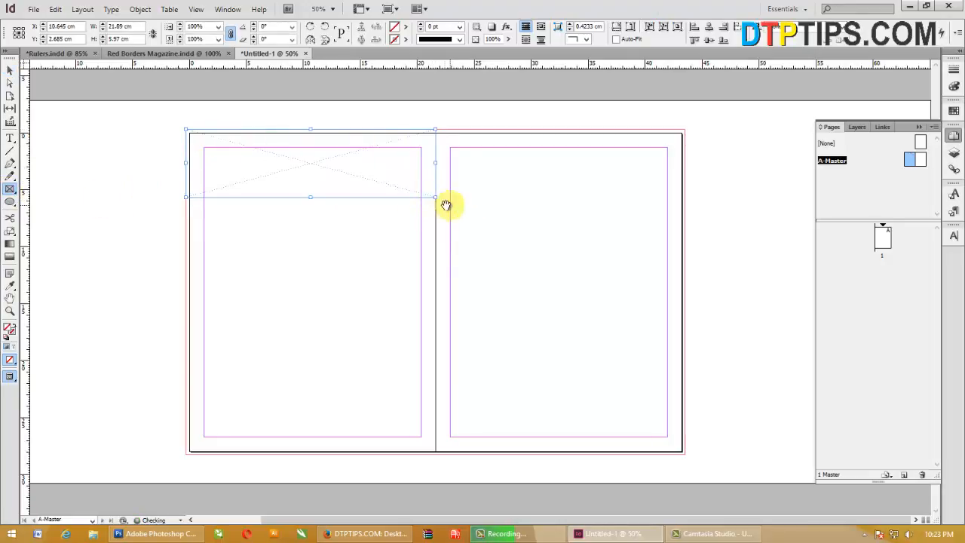
left_click(405, 30)
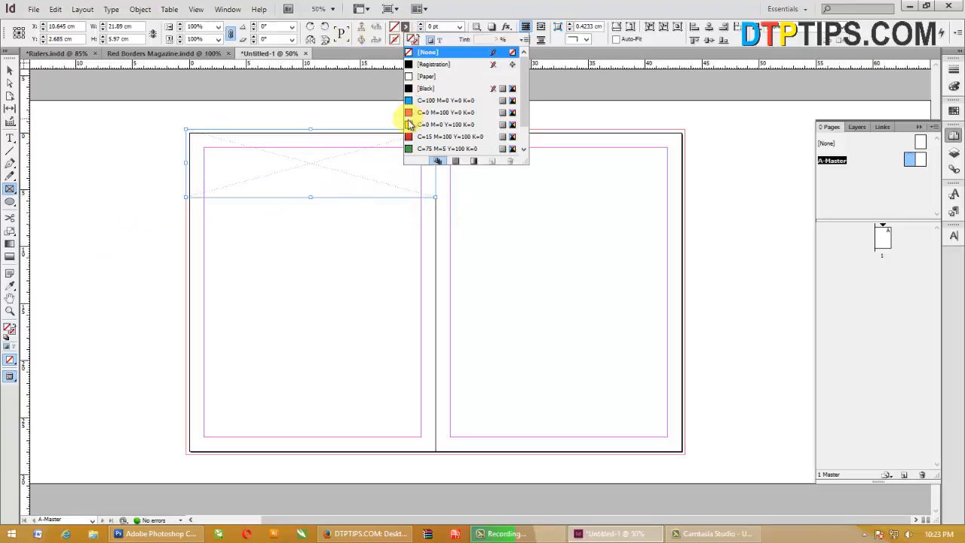
left_click(422, 112)
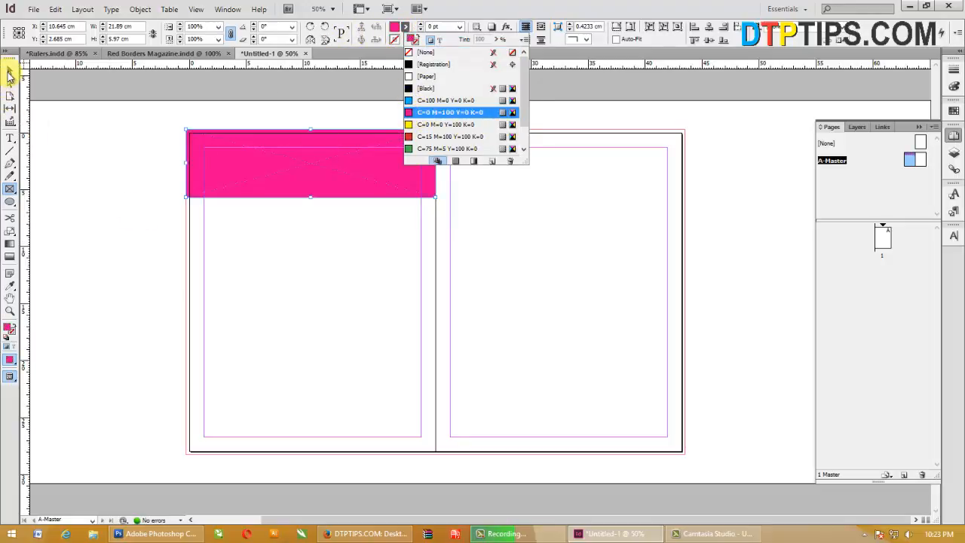
left_click(9, 73)
left_click(121, 127)
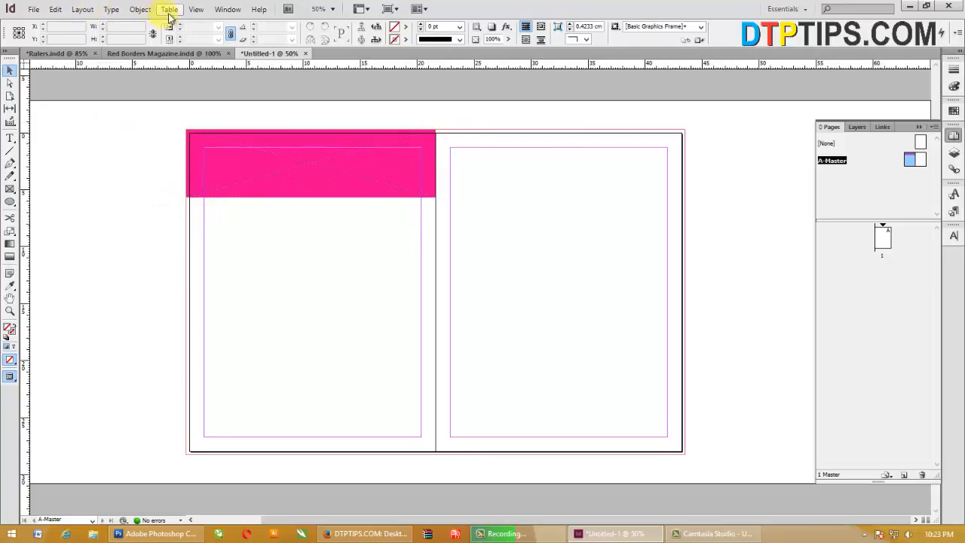
Hide the frame edges so the rectangle's diagonal cross lines are not displayed
left_click(194, 11)
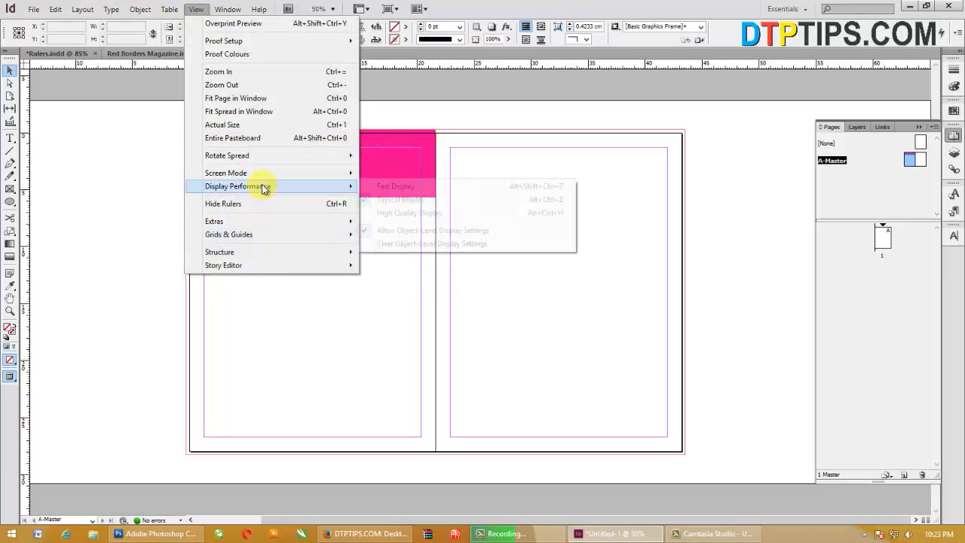
mouse_move(264, 189)
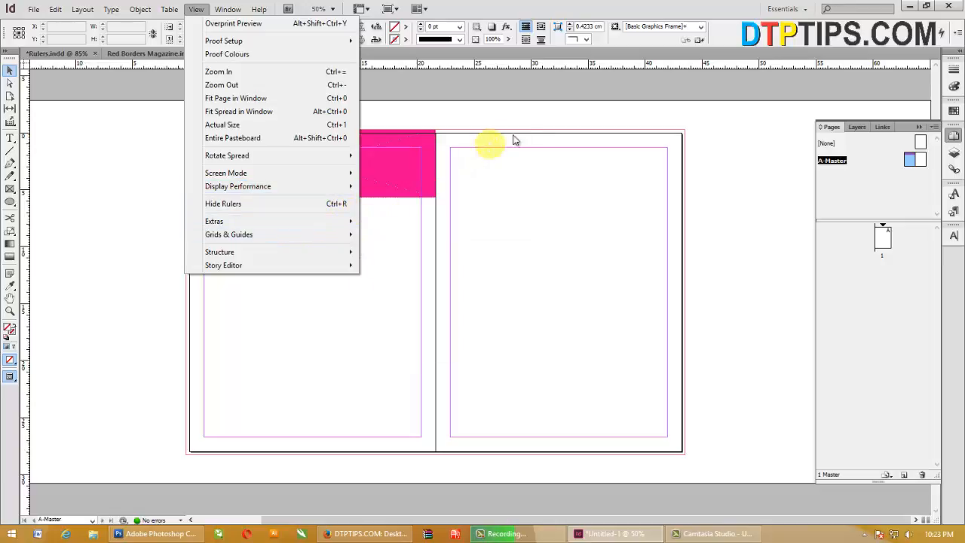
left_click(540, 122)
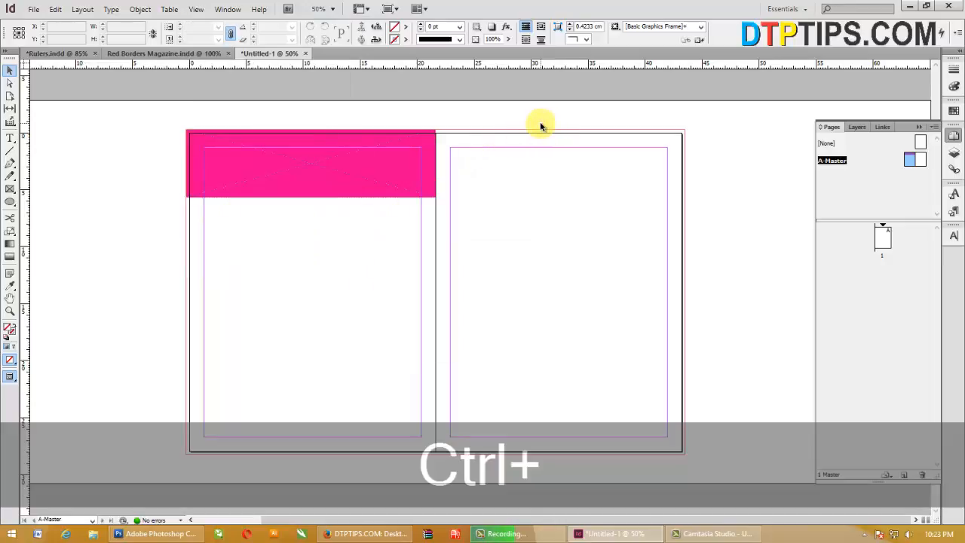
key("ctrl+h")
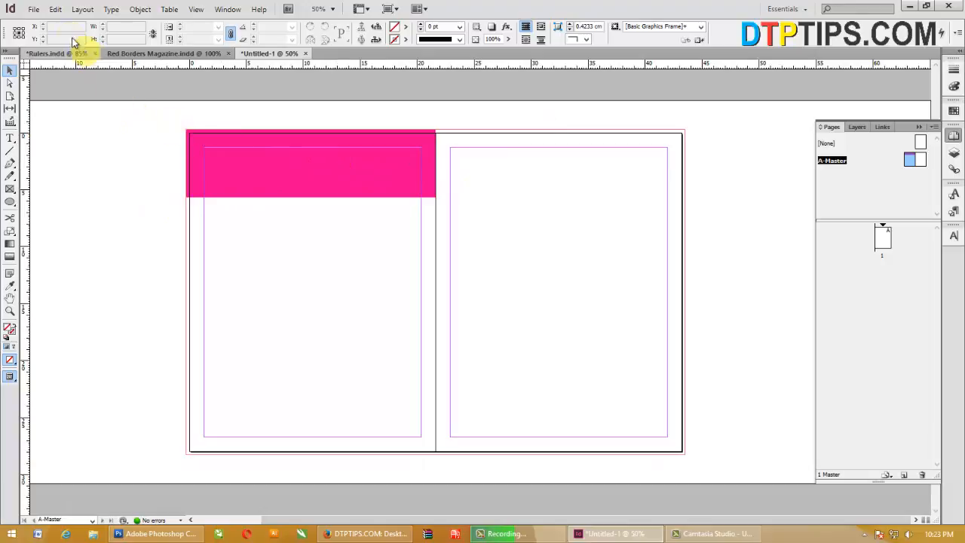
Locate the Show Frame Edges command, then toggle the frame edges on and off again
left_click(56, 10)
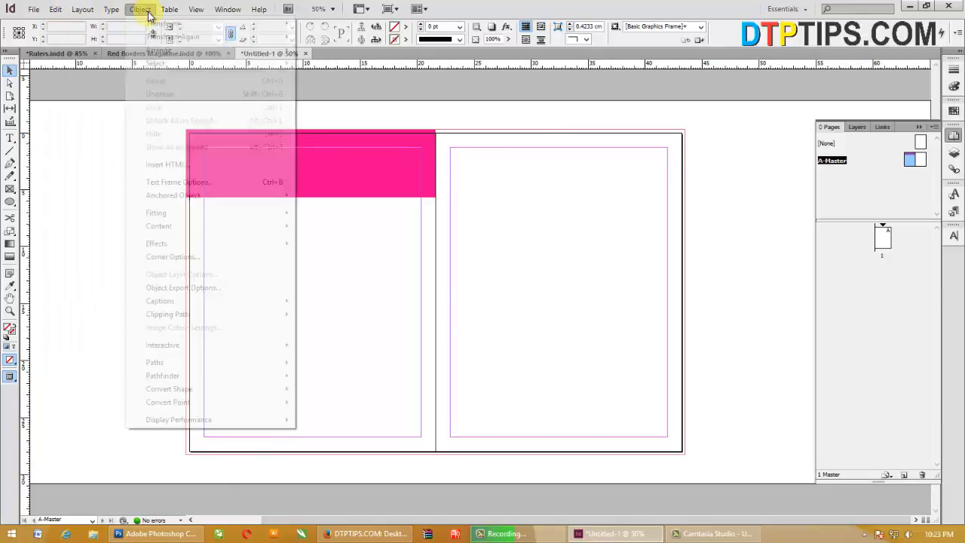
mouse_move(197, 12)
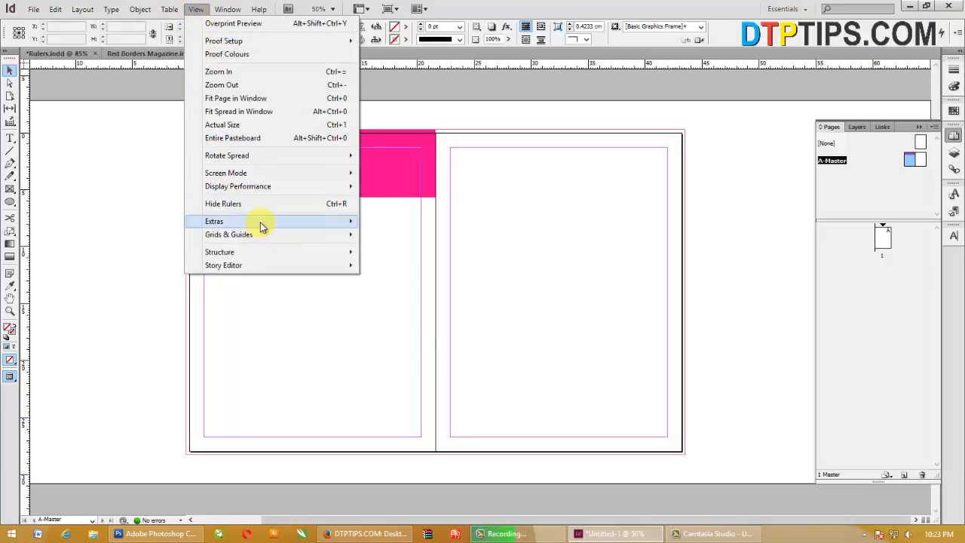
mouse_move(260, 222)
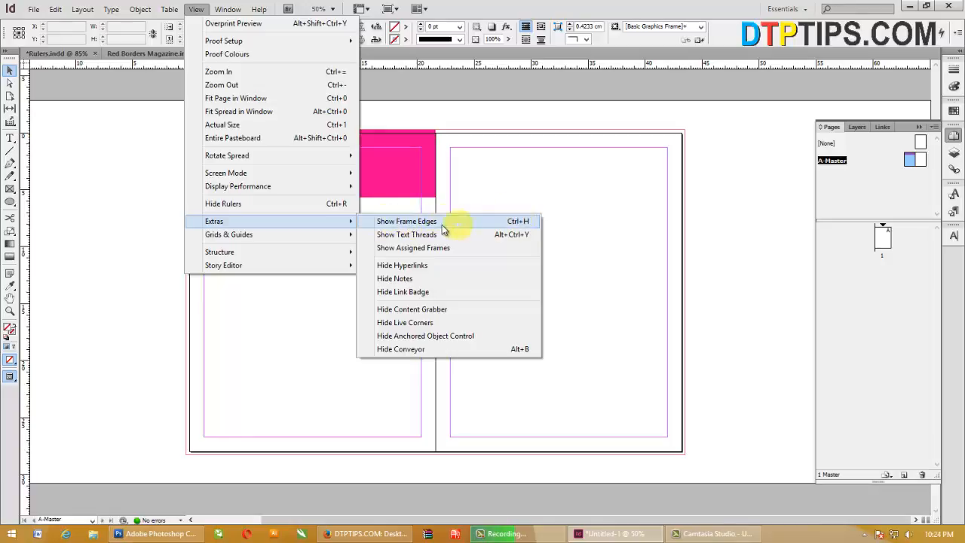
left_click(410, 174)
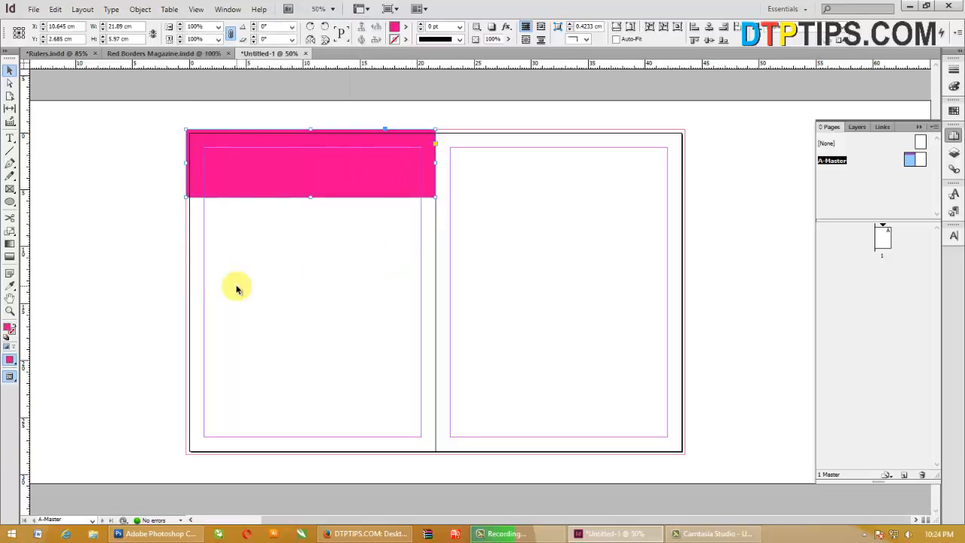
key("ctrl+h")
key("ctrl+h")
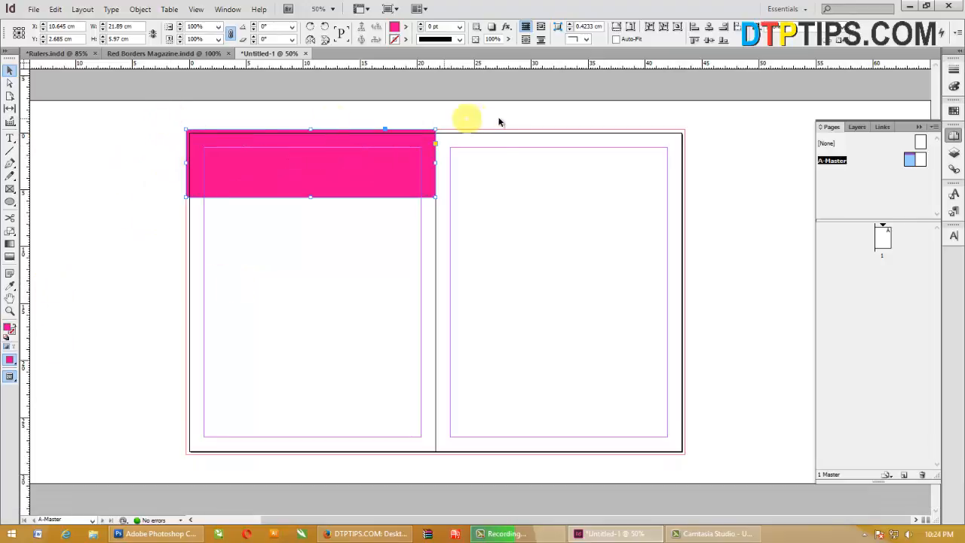
Reduce the magenta rectangle's height by raising its bottom edge
left_click(291, 254)
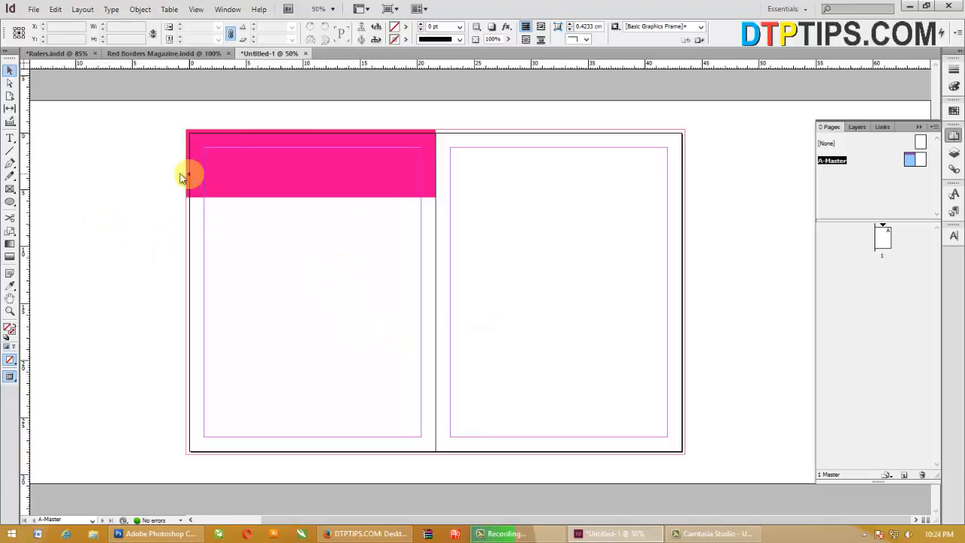
left_click(211, 176)
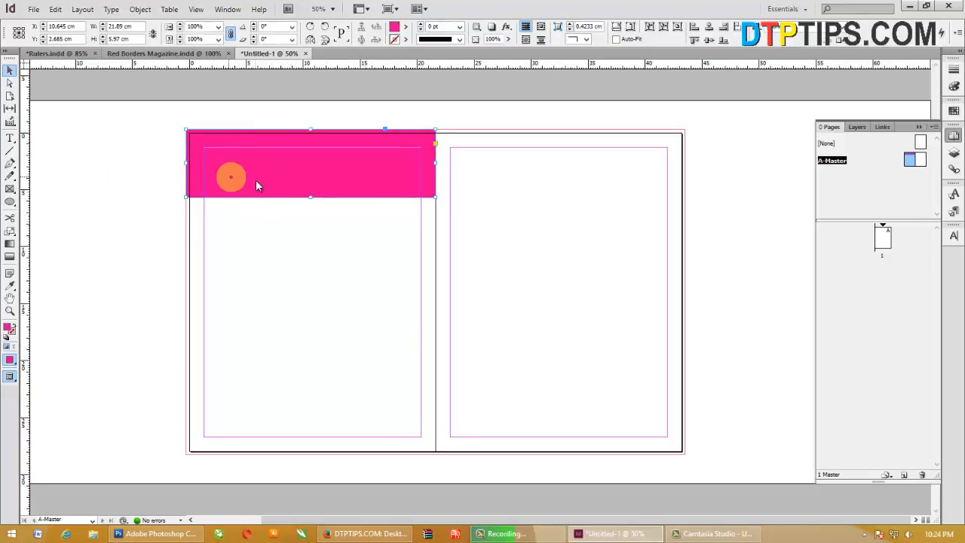
left_click_drag(309, 199, 312, 176)
Add a text frame about 19.6 × 3.2 cm below the magenta band on the left master page, containing "This is for title"
left_click(10, 138)
left_click_drag(205, 248, 418, 280)
type("This is t")
key("BackSpace")
type("for ")
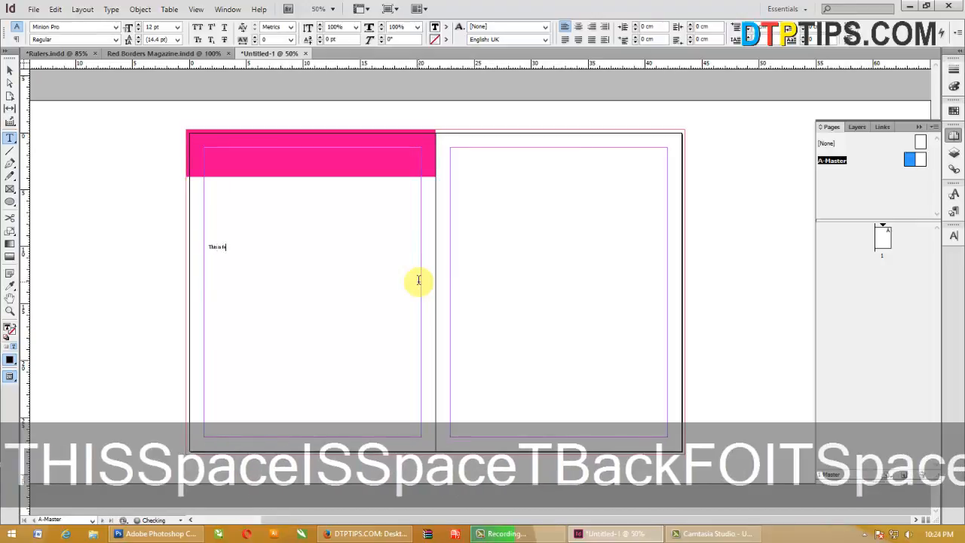
type("r title")
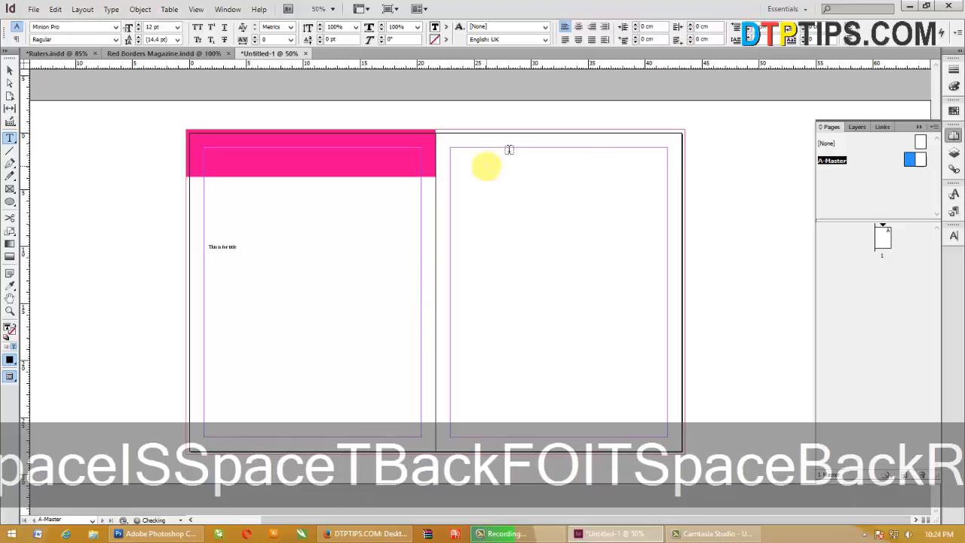
Set the title text's font size to 20 pt
key("ctrl+a")
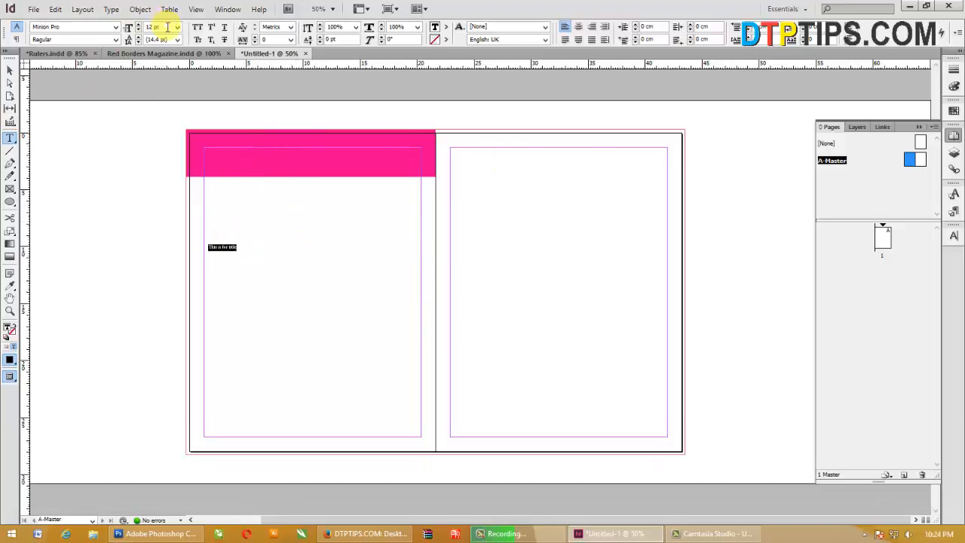
type("2")
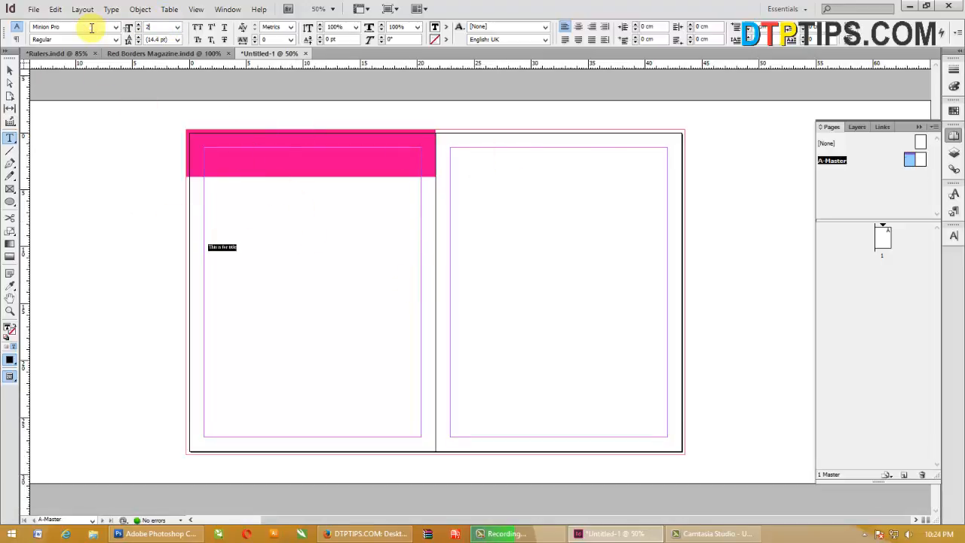
type("0")
key("Return")
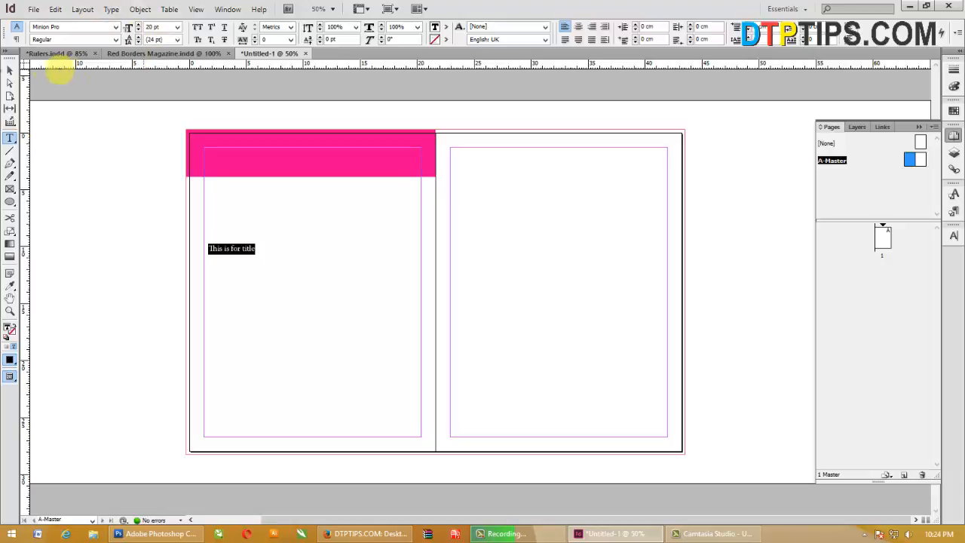
Set the font size of the whole title text to 35 pt
left_click(9, 71)
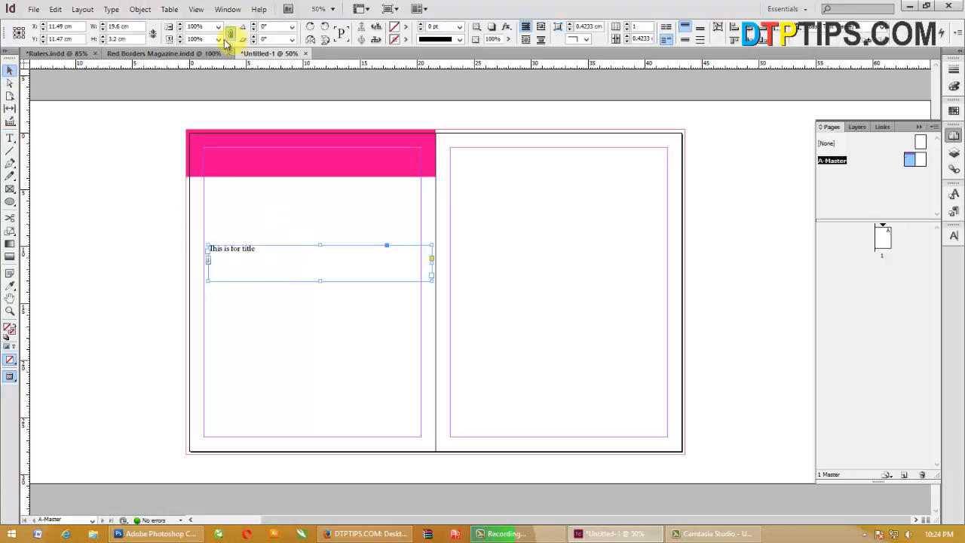
double_click(249, 276)
key("ctrl+a")
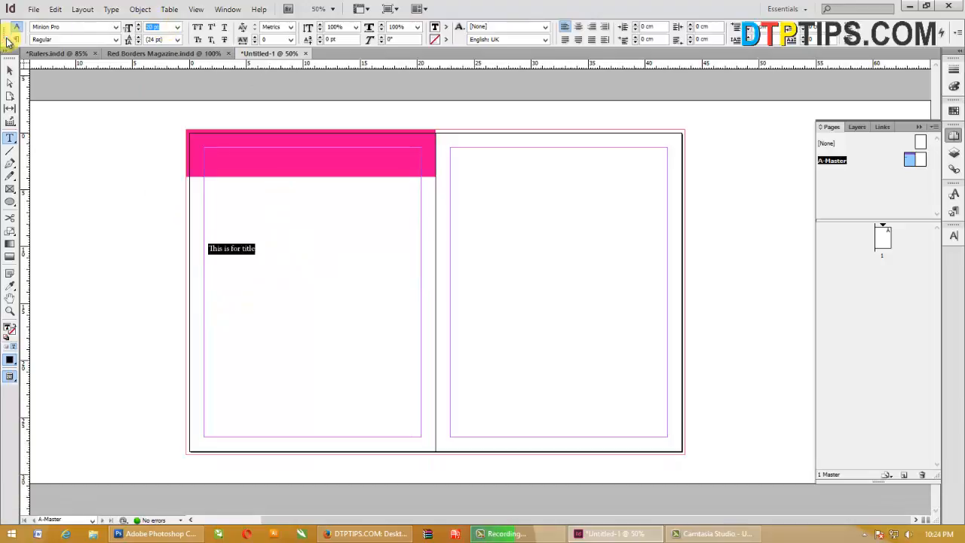
type("35")
key("Return")
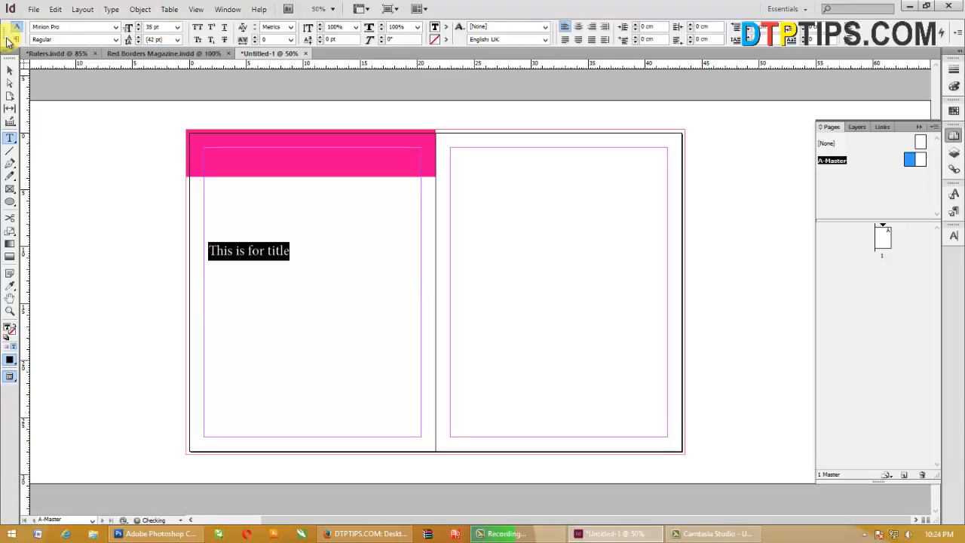
Move the title text frame onto the magenta band, aligned with the left page's top-left margin corner
left_click(10, 71)
left_click_drag(248, 260, 242, 163)
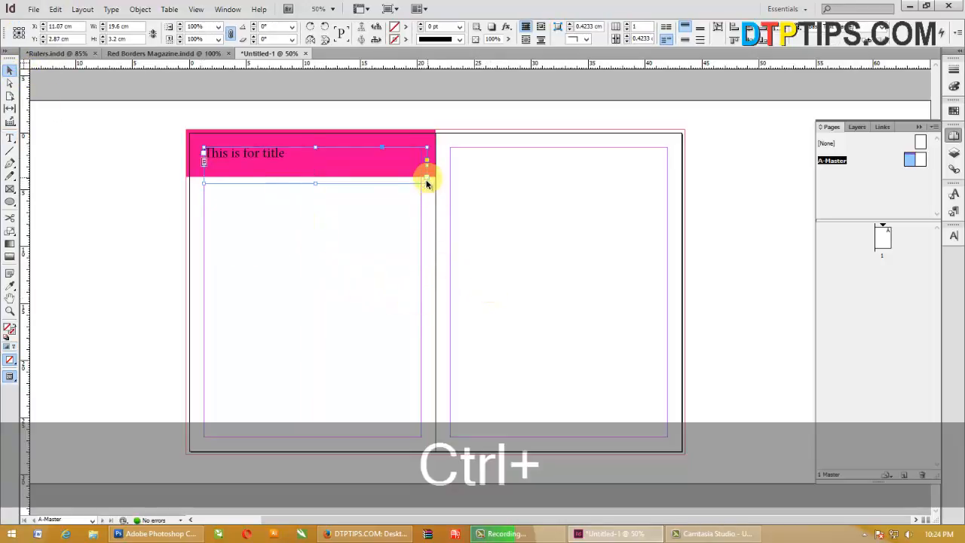
Resize the title text frame to about 14.9 × 2.1 cm and move it toward the magenta band's right end
left_click_drag(426, 183, 391, 173)
left_click(325, 177)
left_click_drag(391, 173, 372, 166)
left_click_drag(267, 167, 316, 169)
Draw a rectangle about 3.9 × 3.1 cm before the title and fill it with yellow C=0 M=0 Y=100 K=0
left_click(10, 190)
left_click_drag(202, 137, 247, 170)
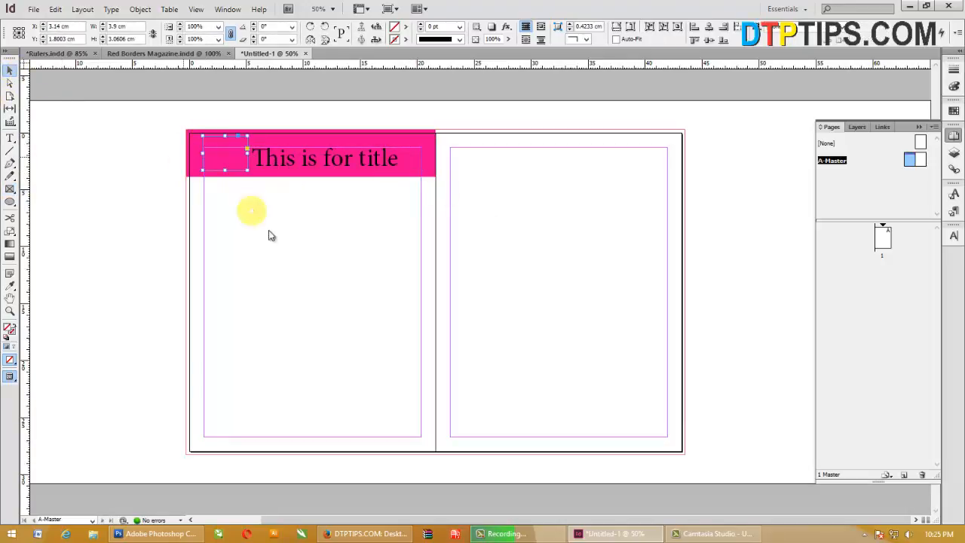
left_click(305, 169)
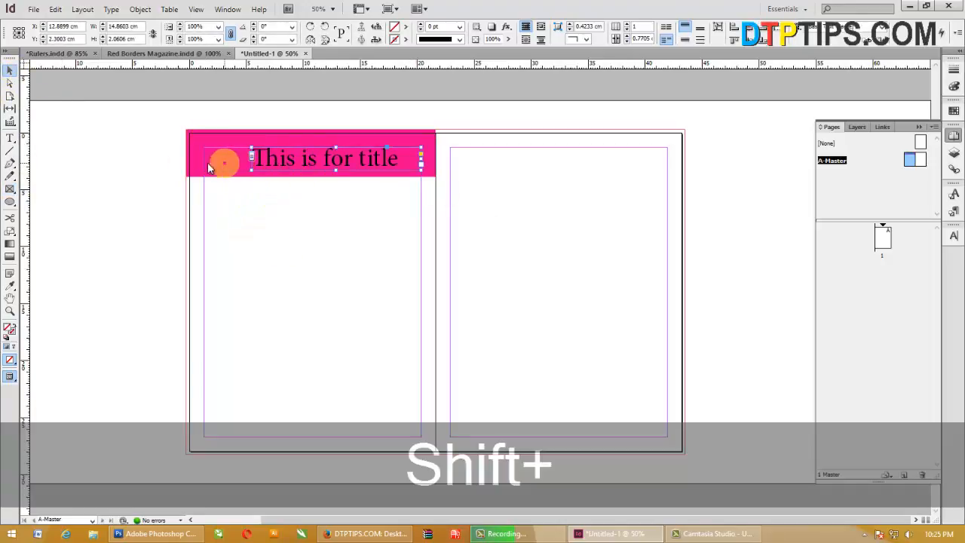
left_click(221, 159, "shift")
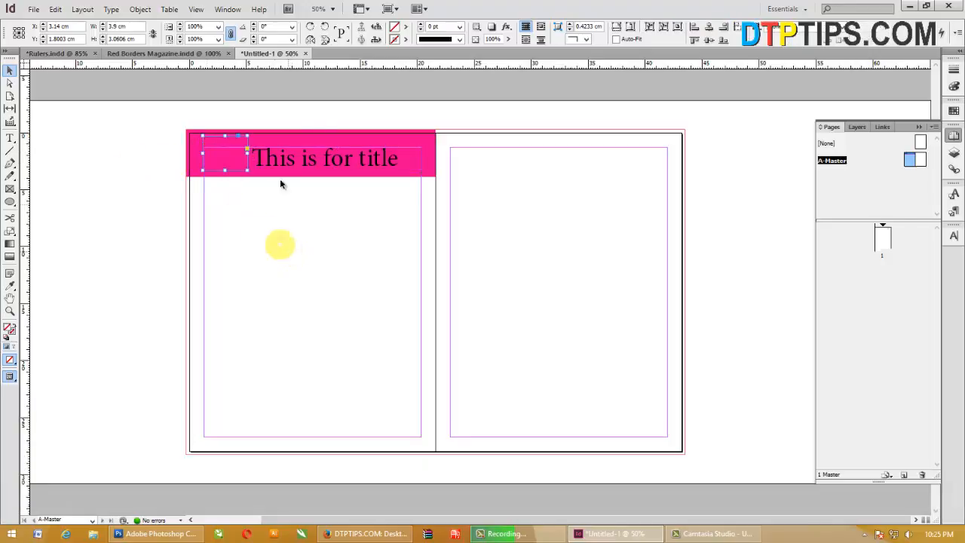
left_click(404, 27)
left_click(424, 124)
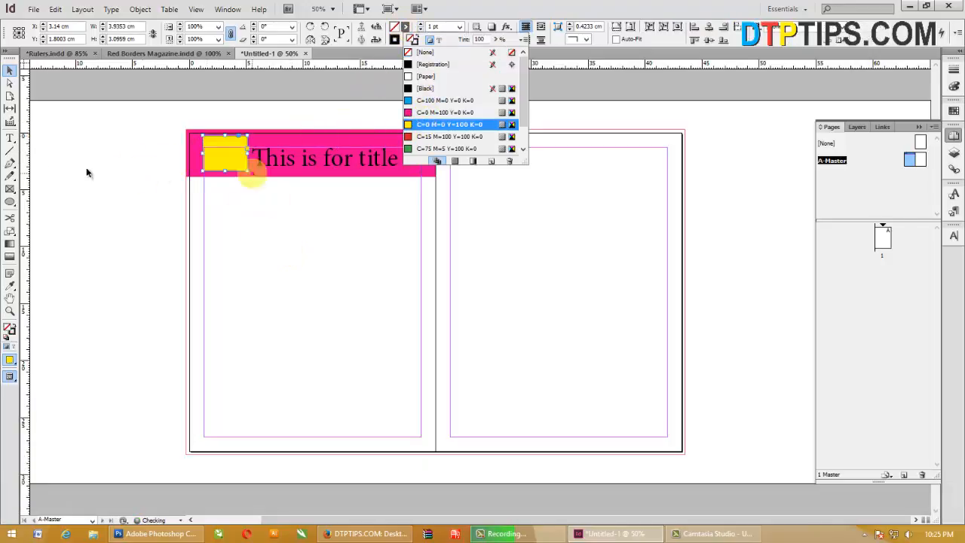
left_click(27, 134)
Delete the magenta band and add a horizontal guide at about 3.33 cm on the left master page
left_click(332, 175)
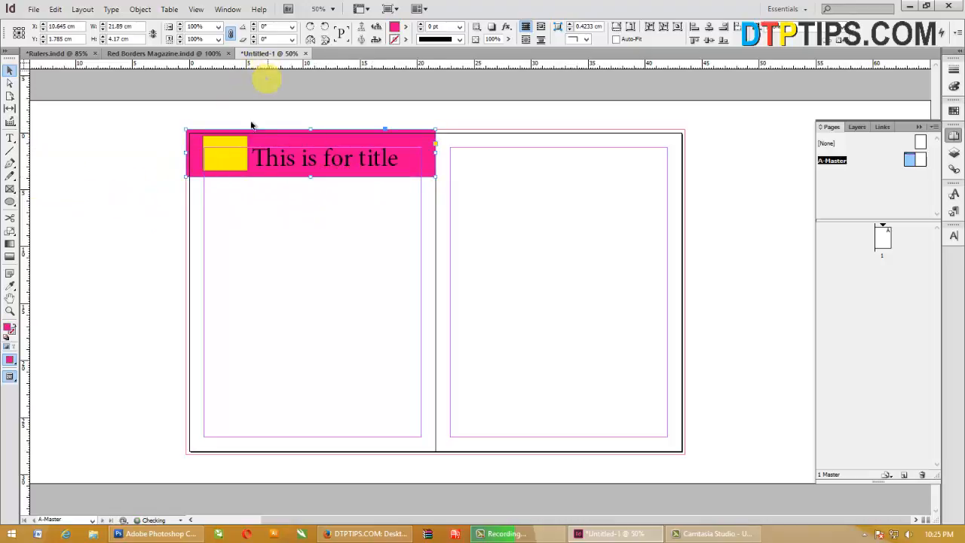
key("Delete")
left_click_drag(334, 71, 381, 170)
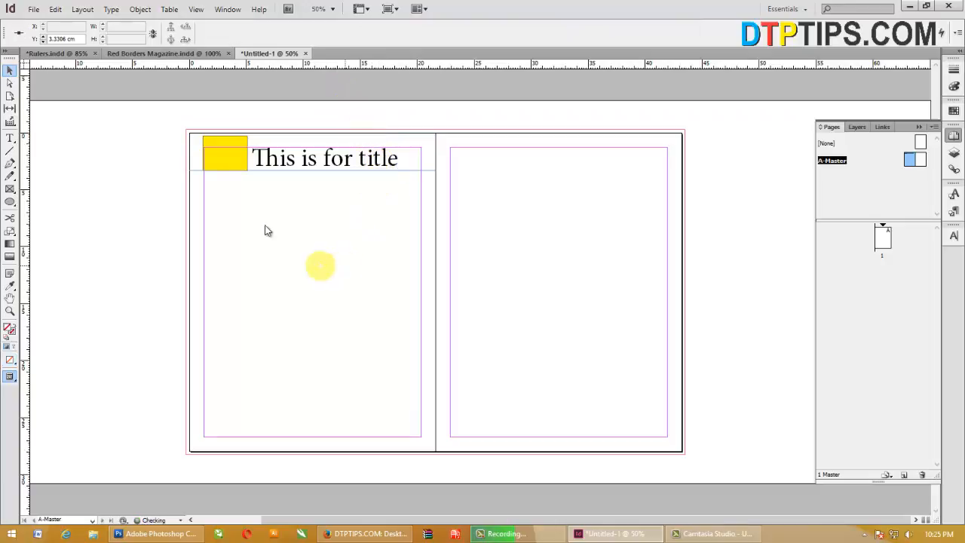
Shrink the yellow rectangle so it fits between the top margin and the horizontal guide, starting at the left margin
left_click_drag(156, 116, 577, 272)
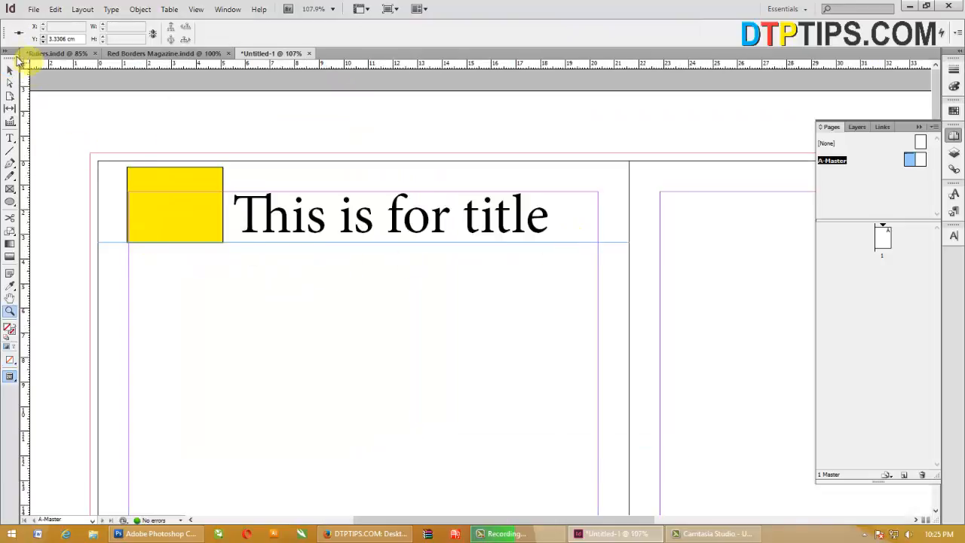
left_click(198, 179)
left_click_drag(225, 166, 154, 197)
Move the title text frame close beside the yellow rectangle so the text rests on the horizontal guide
left_click_drag(296, 215, 276, 224)
key("Down")
key("Left")
key("Left")
key("Left")
key("Left")
left_click_drag(392, 253, 394, 243)
left_click(397, 294)
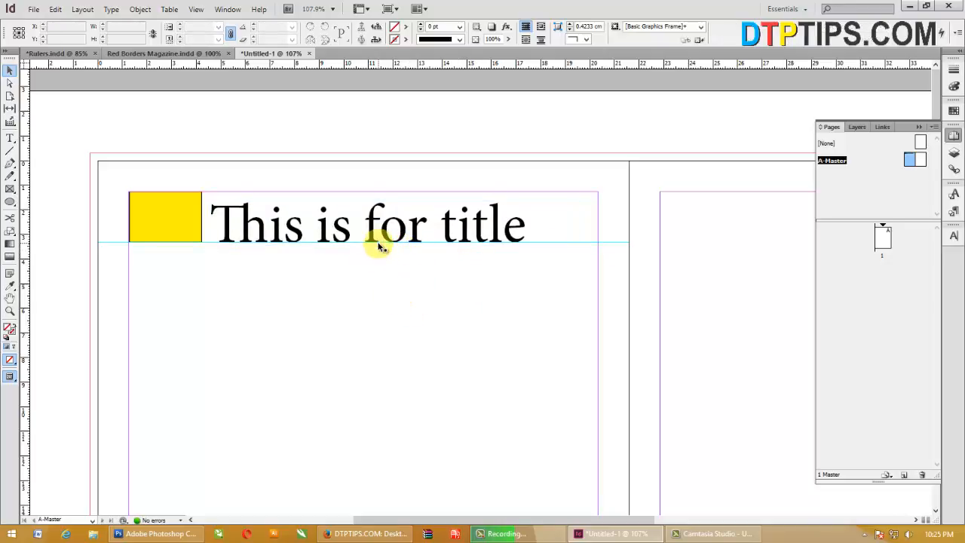
Add a horizontal guide across the whole master spread at about 7.6 cm
scroll(355, 331, "down", 3, "alt")
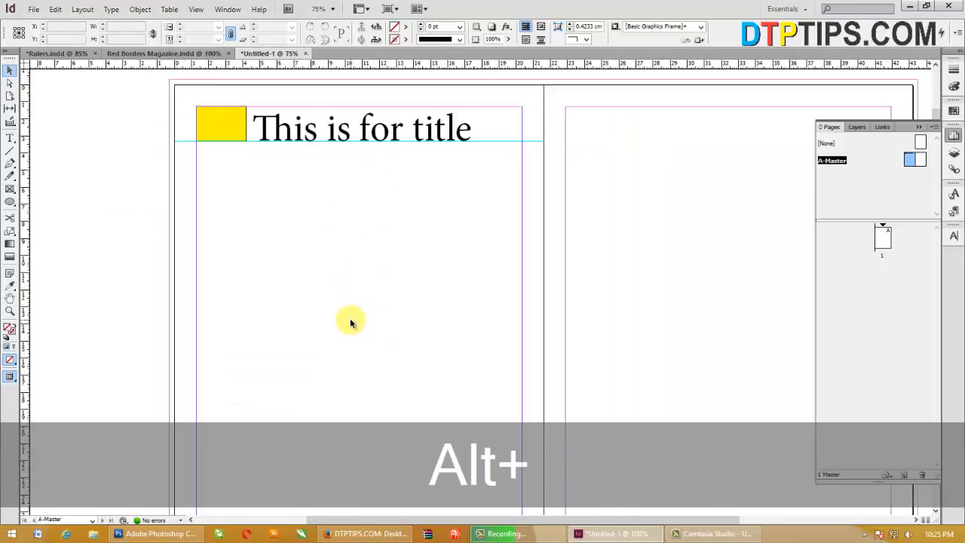
scroll(353, 327, "up", 1)
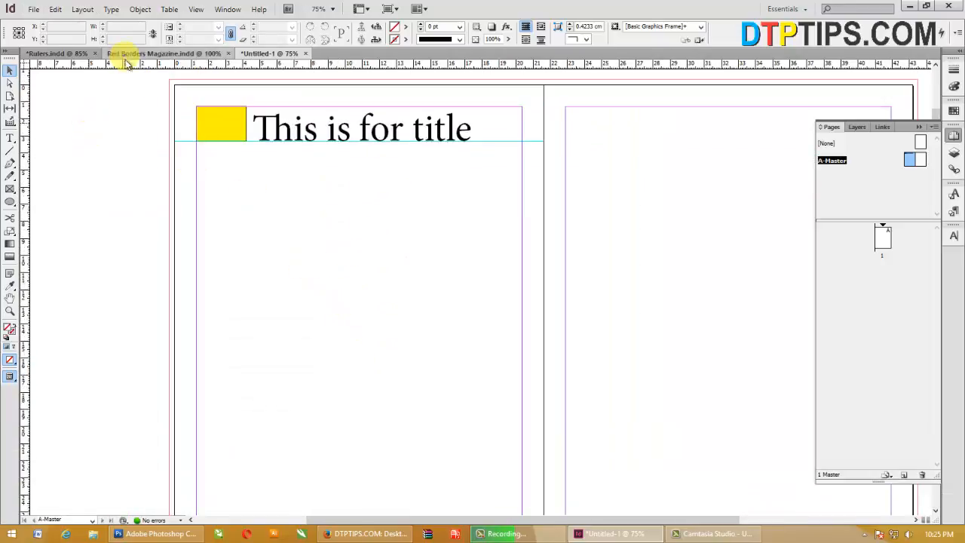
left_click_drag(157, 64, 155, 215)
left_click(9, 193)
left_click(11, 71)
left_click(141, 106)
Move the yellow rectangle and title text frame together straight down to rest on the spread-wide guide
left_click_drag(108, 96, 535, 167)
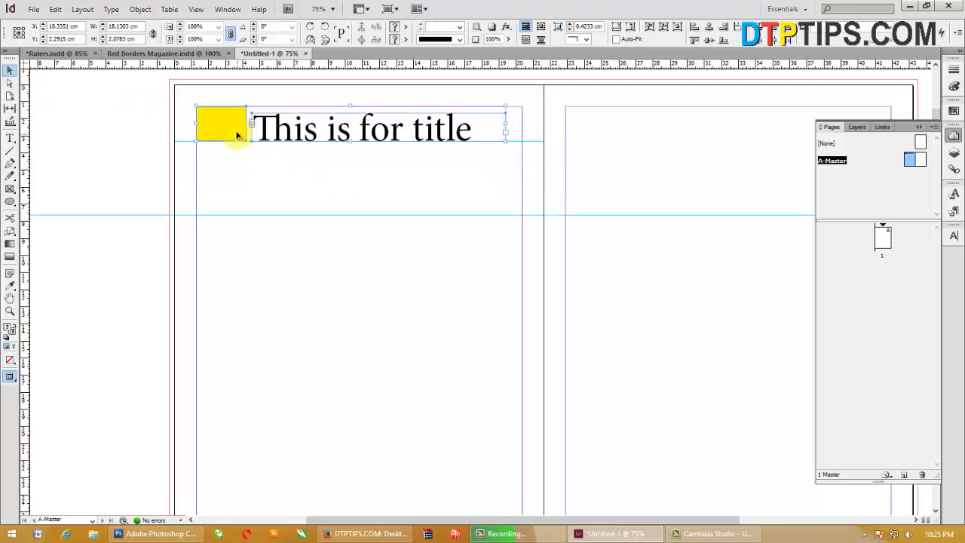
left_click_drag(224, 131, 224, 178)
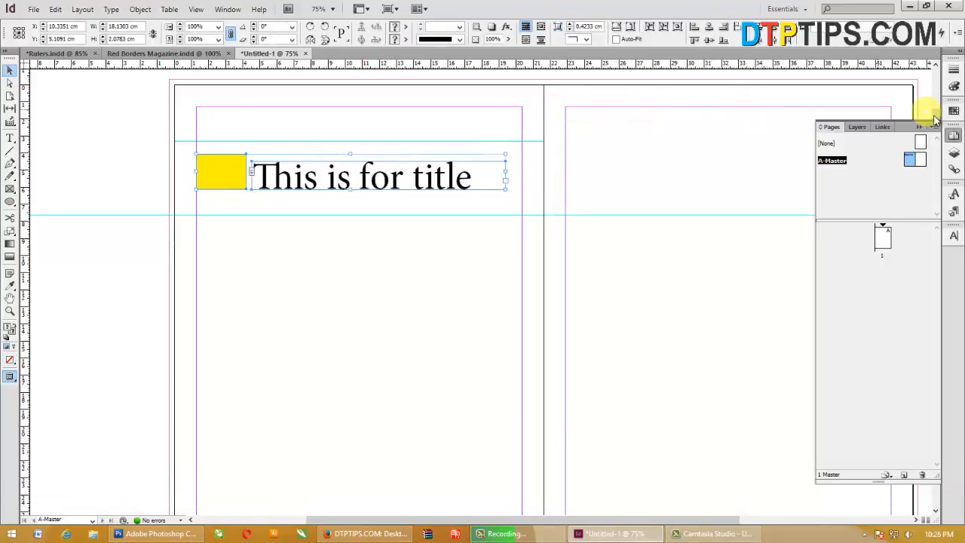
left_click_drag(220, 170, 219, 202)
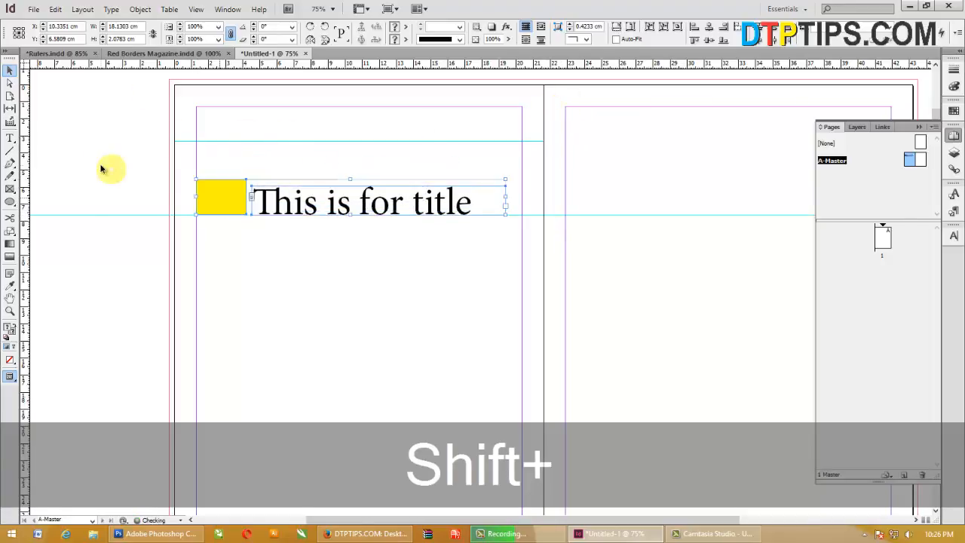
left_click(246, 260)
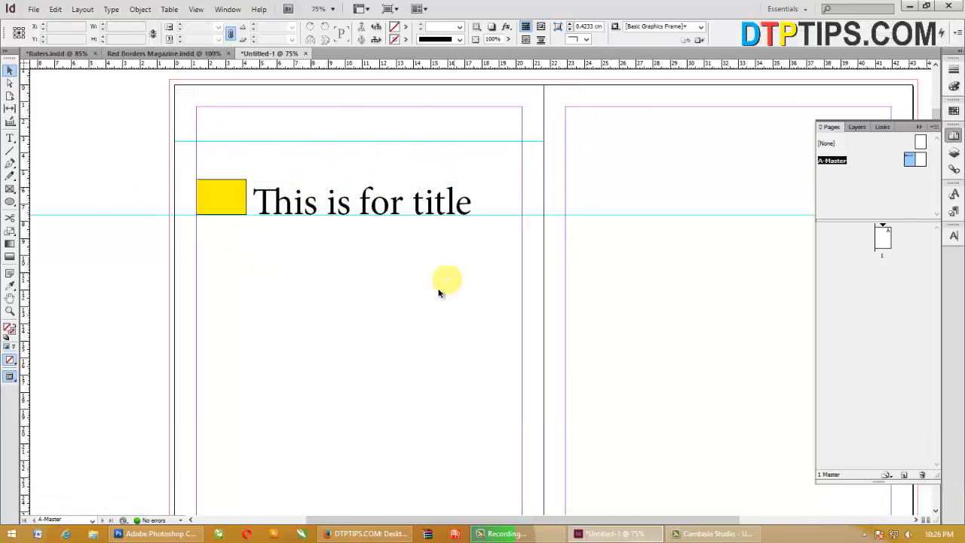
Move the upper guide down to 10 cm and draw a text frame below it between the left page's side margins
left_click_drag(193, 144, 110, 256)
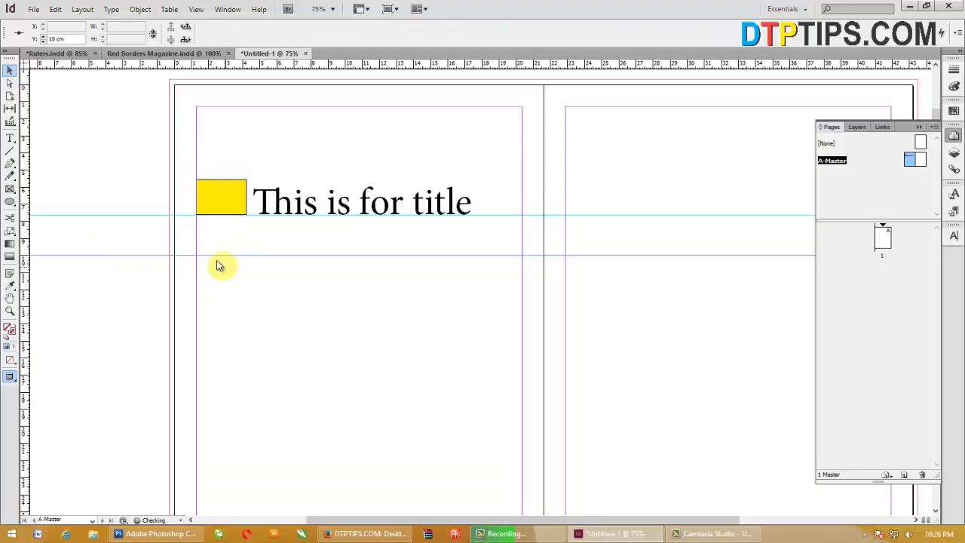
left_click(10, 144)
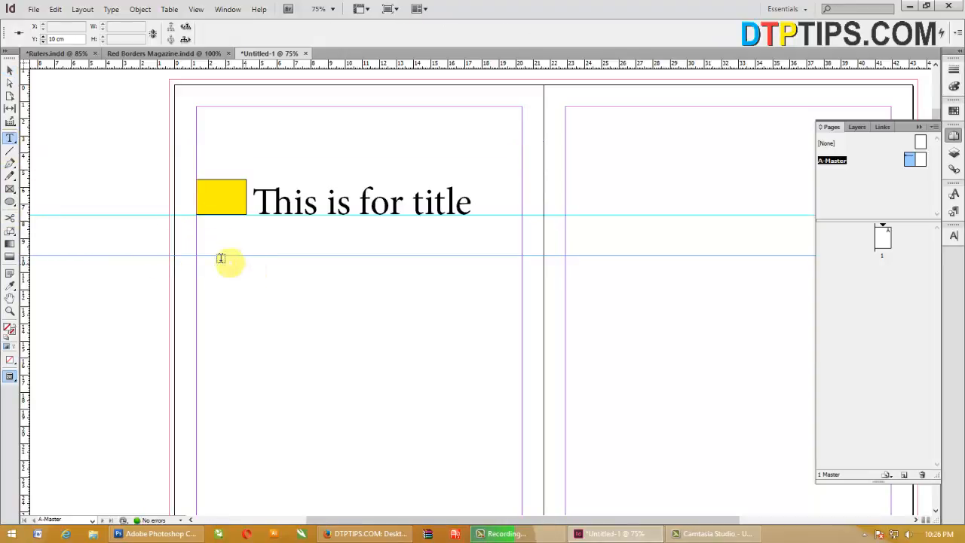
left_click_drag(196, 255, 520, 477)
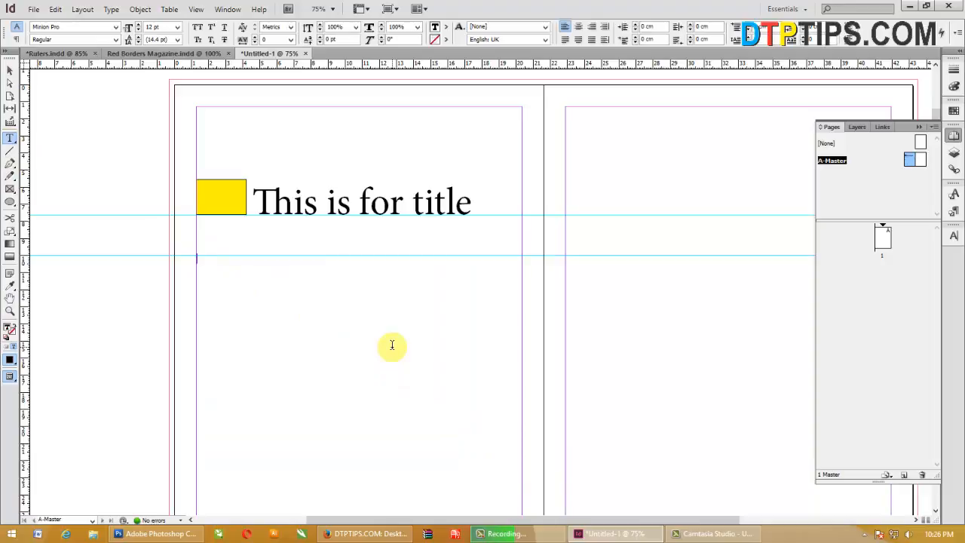
Enter "This is for running or body text" in the new text frame
type("This is for t")
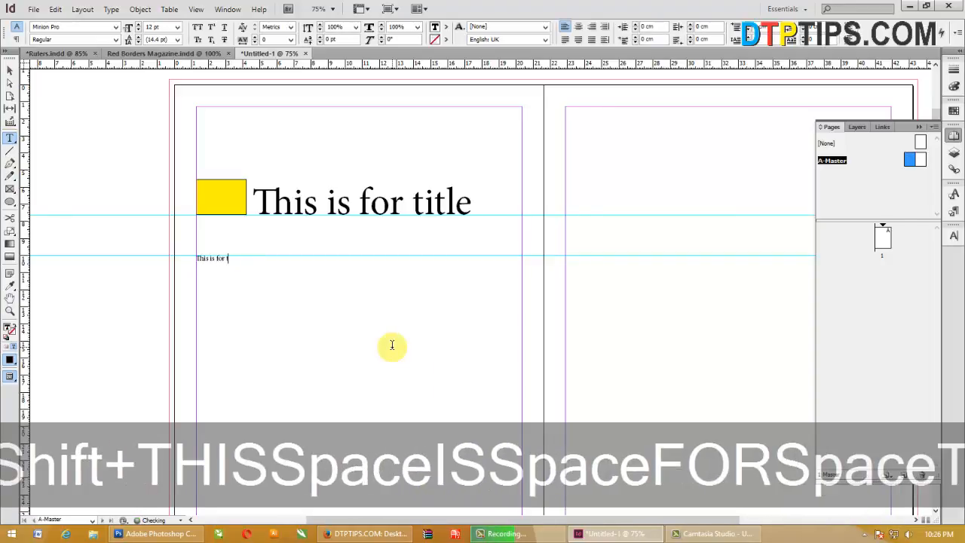
key("BackSpace")
type("running ")
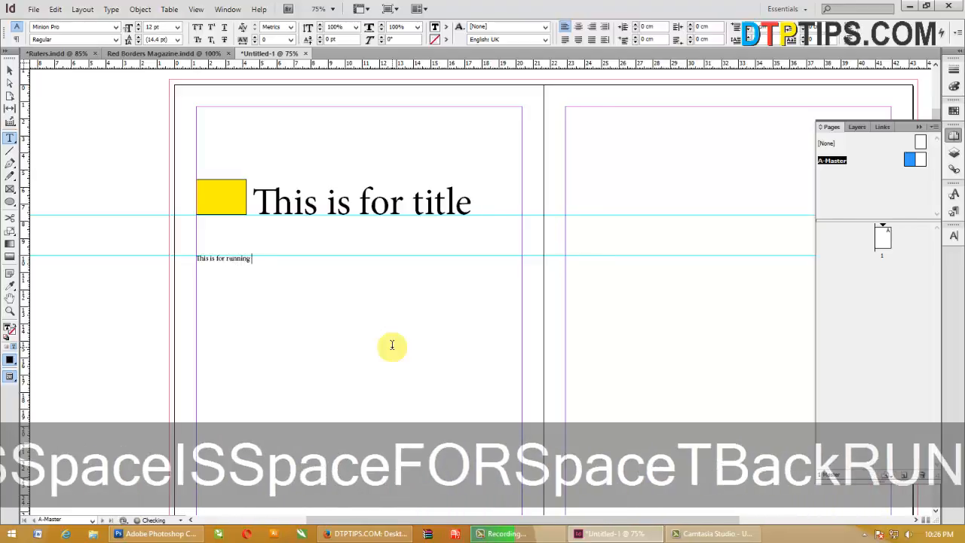
type("or body ")
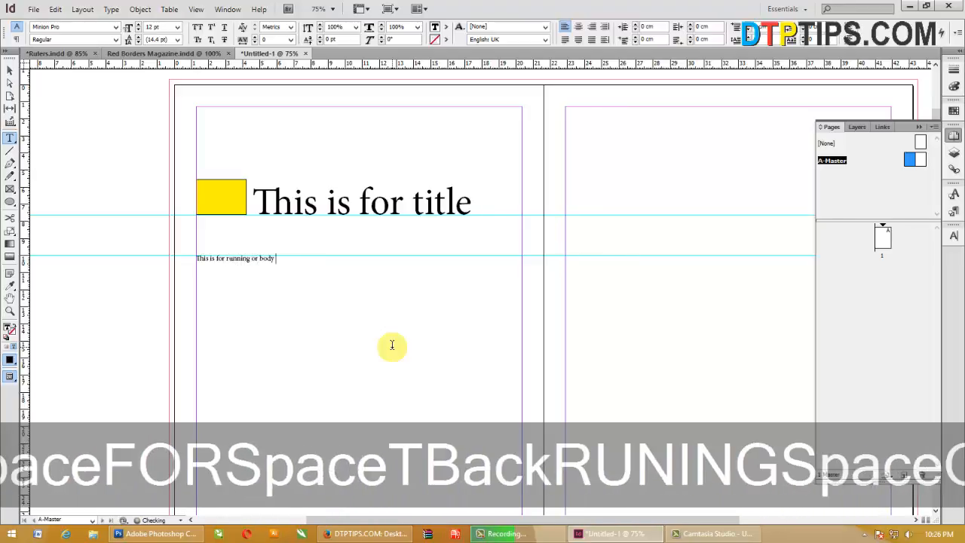
type("text")
Set the font size of the whole body text line to 20 pt
key("ctrl+a")
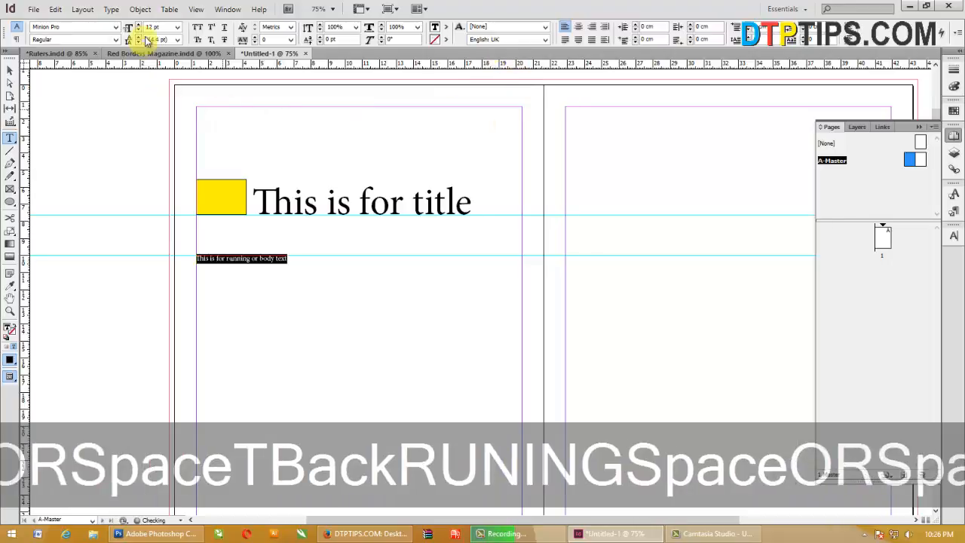
left_click(158, 28)
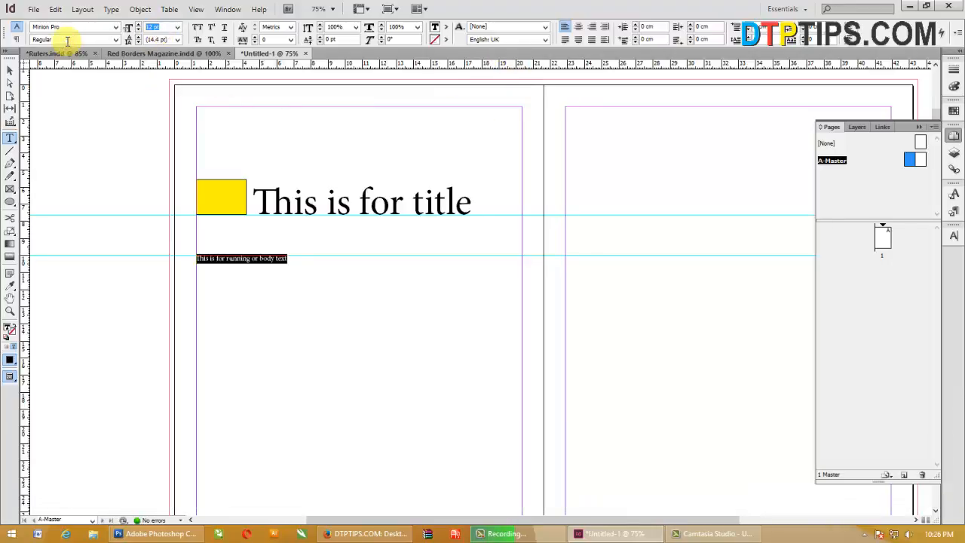
key("Return")
key("Return")
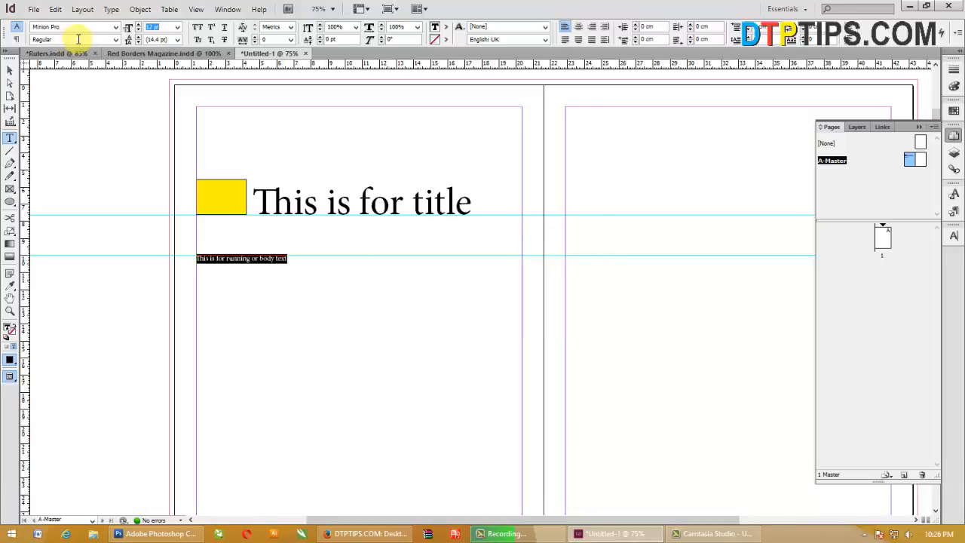
key("Return")
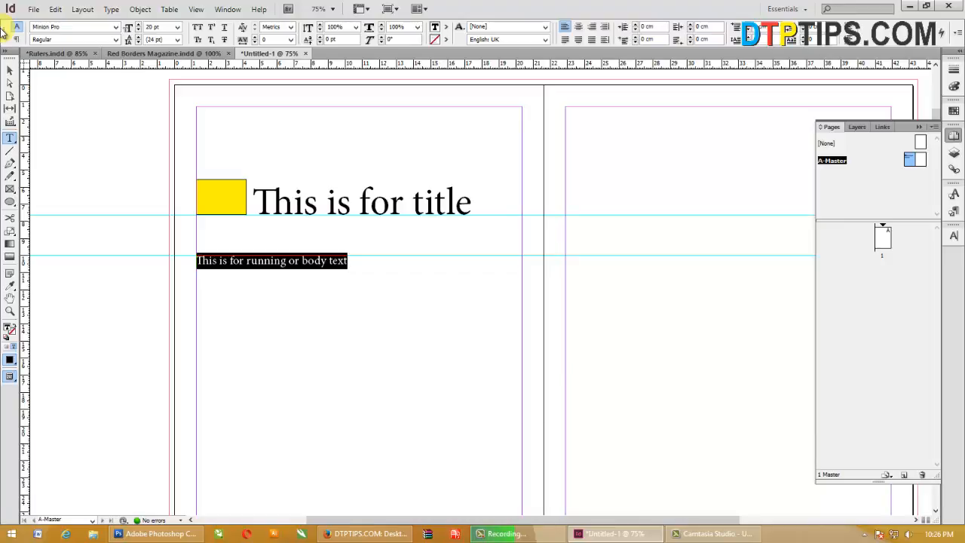
Try different fonts on the body text, including Aparajita and Arial Rounded MT Bold
key("shift+End")
type("agar")
key("Down")
key("Down")
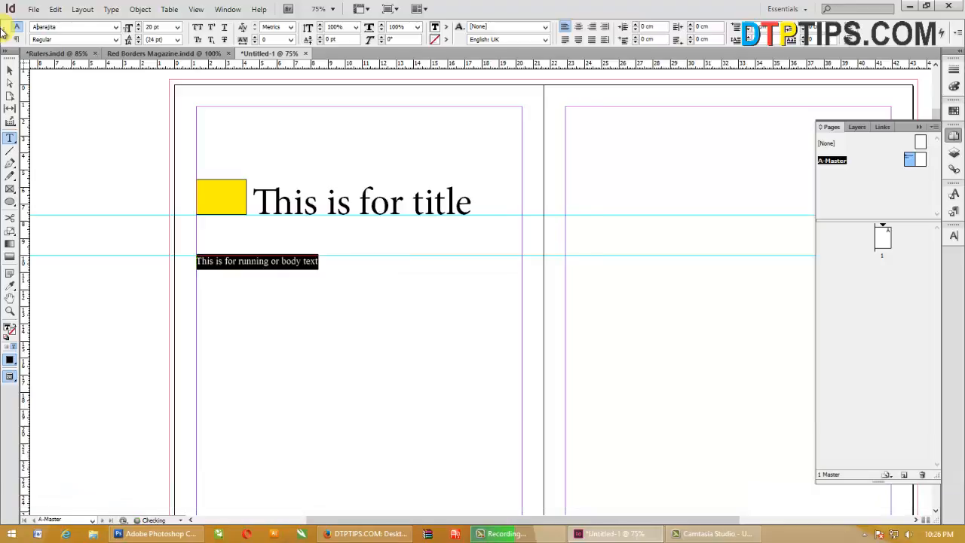
key("Down")
key("Down")
key("Down")
key("Down")
key("Down")
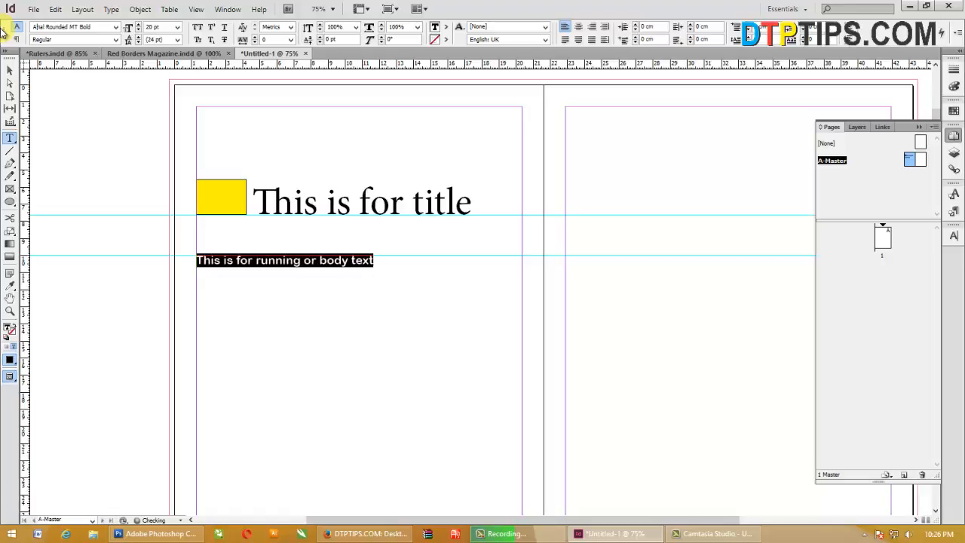
Set the body text's font to Calibri with the Light style
key("ctrl+a")
type("Ca")
key("Return")
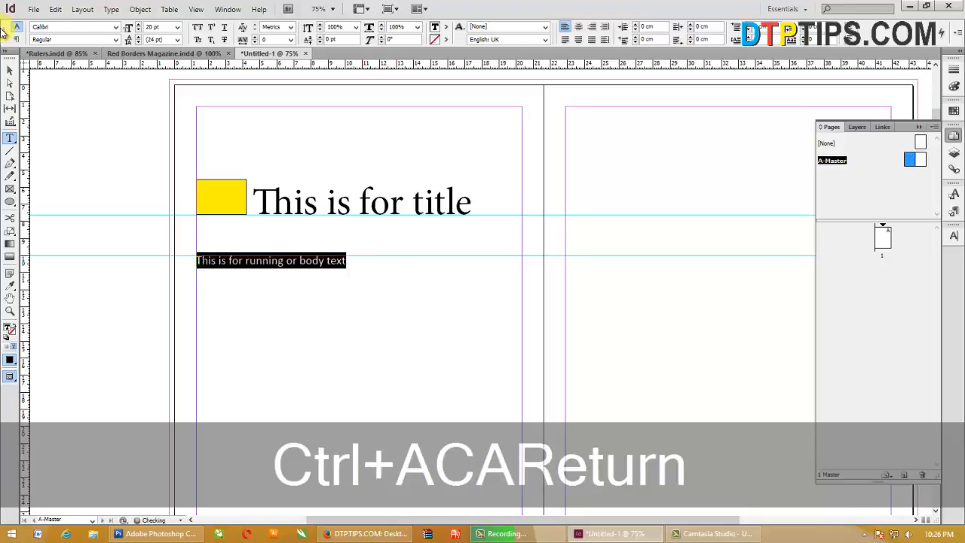
left_click(116, 39)
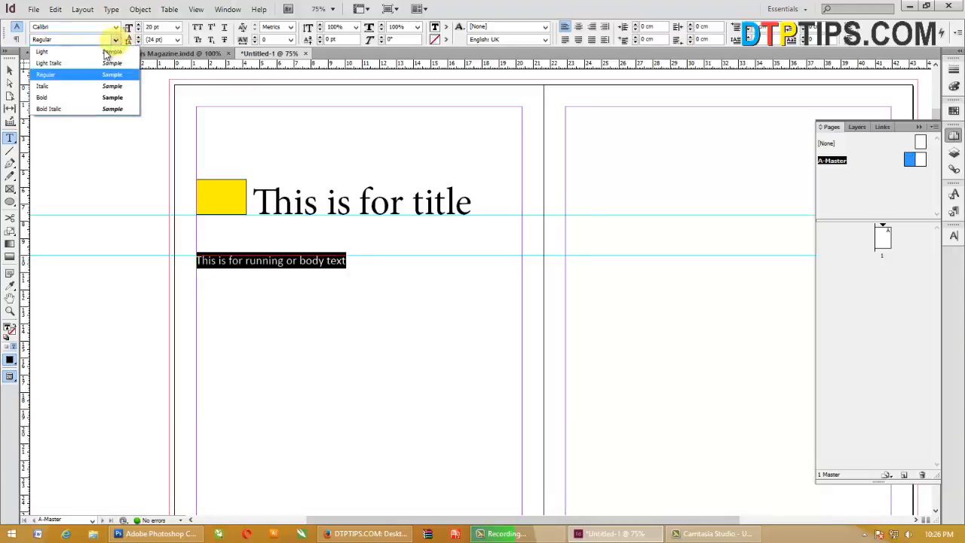
left_click(75, 53)
left_click(264, 266)
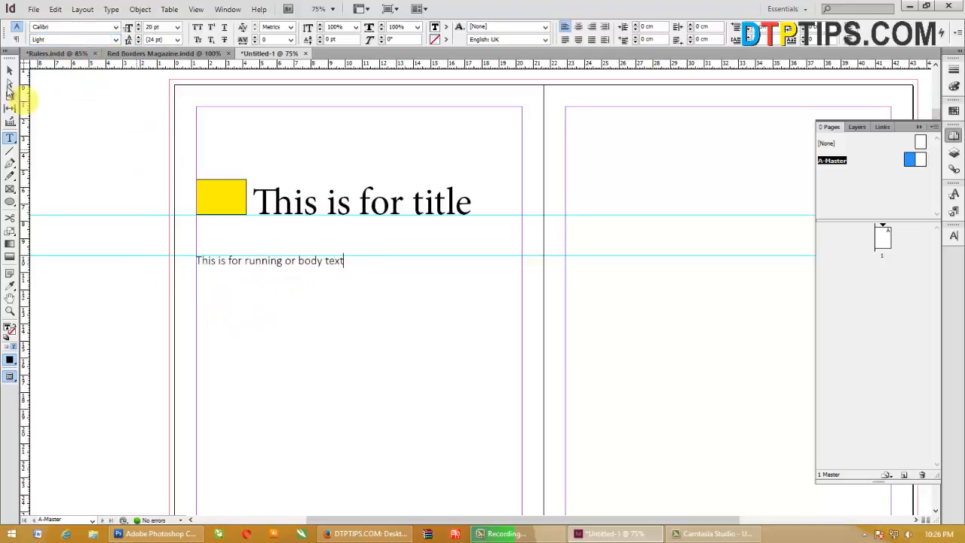
Extend the body text frame down to the left page's bottom margin
left_click(9, 69)
scroll(448, 377, "down", 1)
left_click(320, 233)
left_click_drag(359, 444, 351, 504)
left_click(218, 323)
scroll(297, 302, "down", 1, "alt")
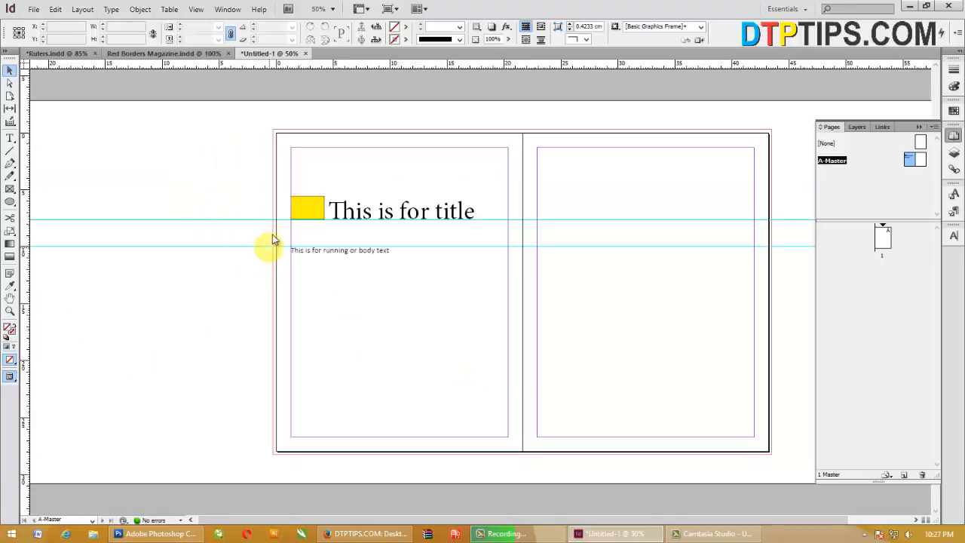
left_click_drag(249, 181, 571, 300)
left_click(211, 416)
key("z")
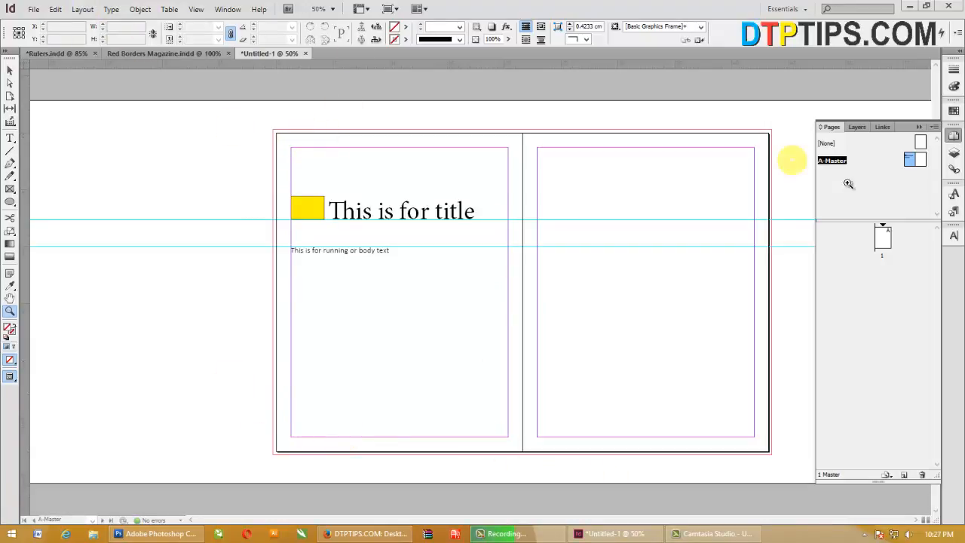
key("ctrl+r")
Set all four page margins of the master spread to 1.5 cm
left_click(83, 10)
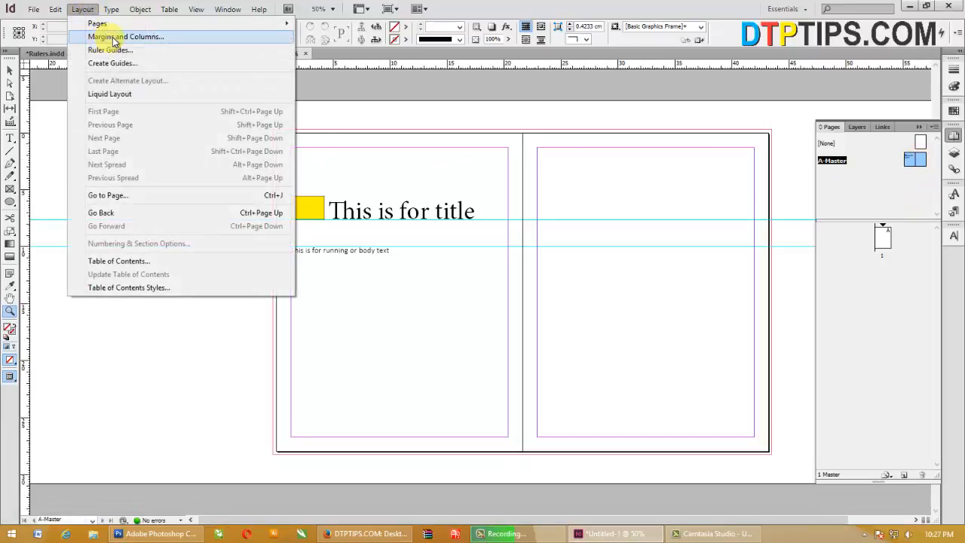
left_click(144, 38)
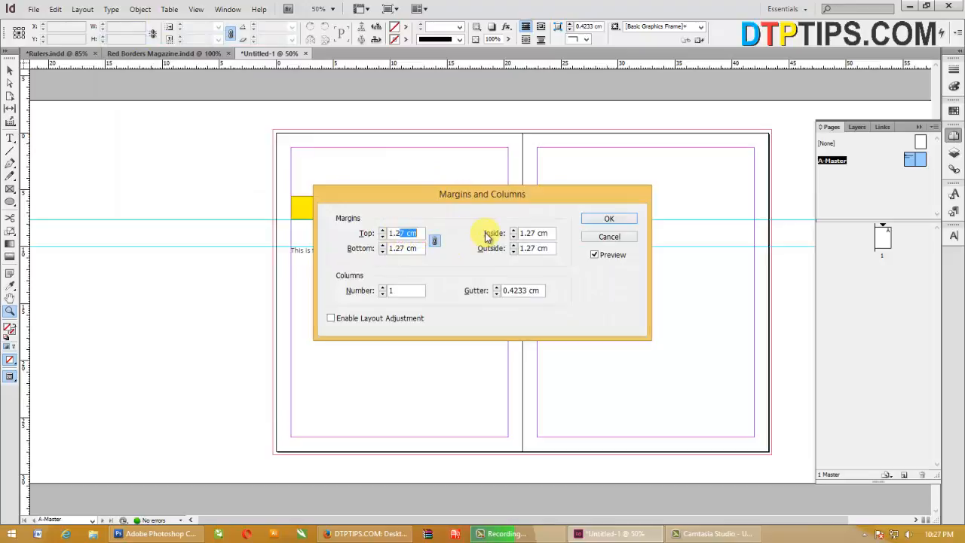
type("1.5")
key("Tab")
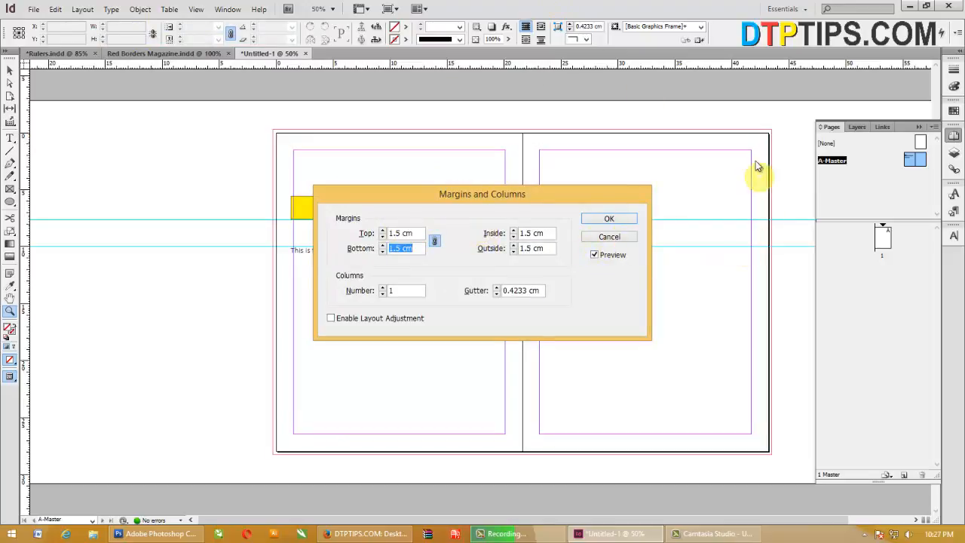
left_click(609, 226)
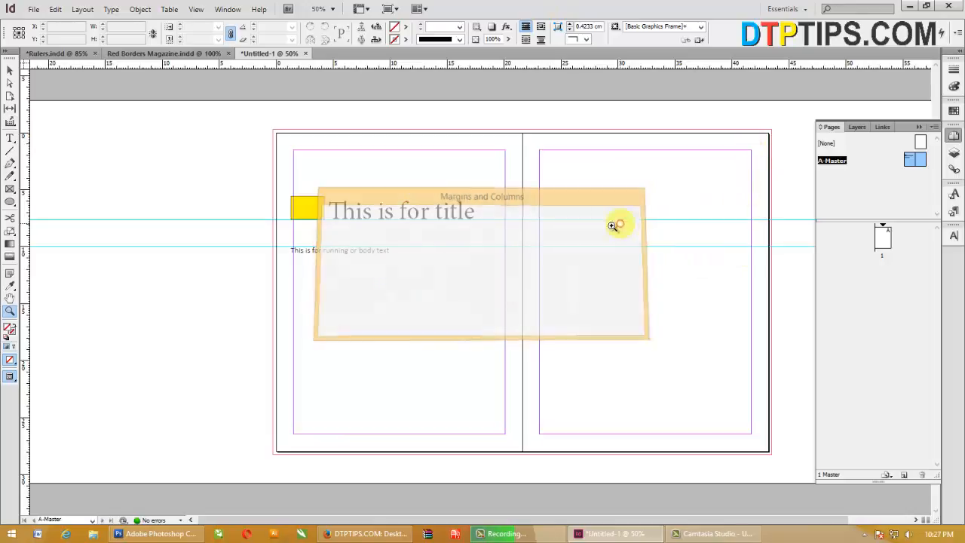
Align the yellow block, title and body text frames to the left page's left margin and widen the title frame to its right margin
left_click_drag(178, 167, 497, 274)
left_click_drag(306, 208, 308, 208)
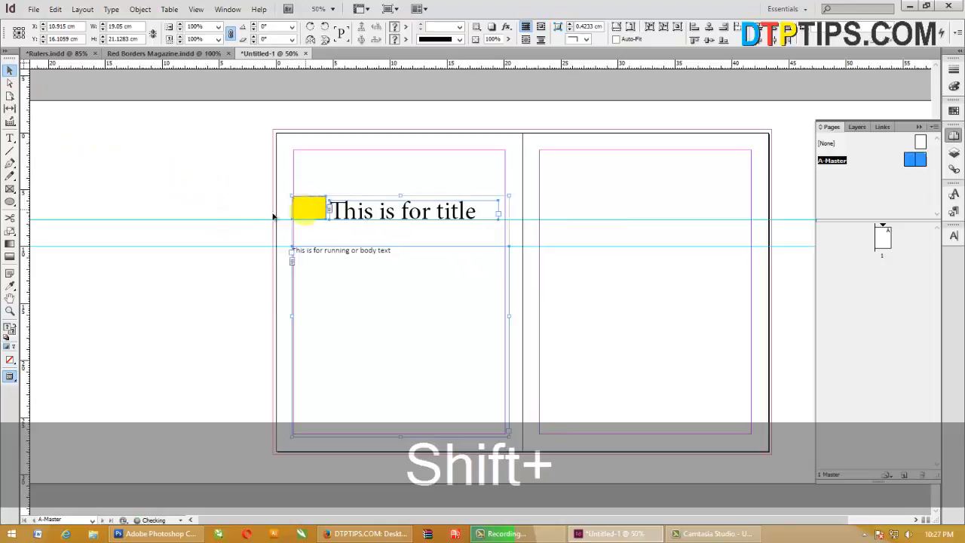
left_click(643, 288)
left_click(447, 205)
left_click_drag(498, 213, 505, 212)
left_click(603, 292)
left_click(512, 295)
left_click_drag(300, 207, 307, 211)
Copy the left page's yellow block, title and body text frames onto the right page, aligned to its left margin
left_click_drag(212, 163, 532, 295)
left_click_drag(309, 212, 556, 229)
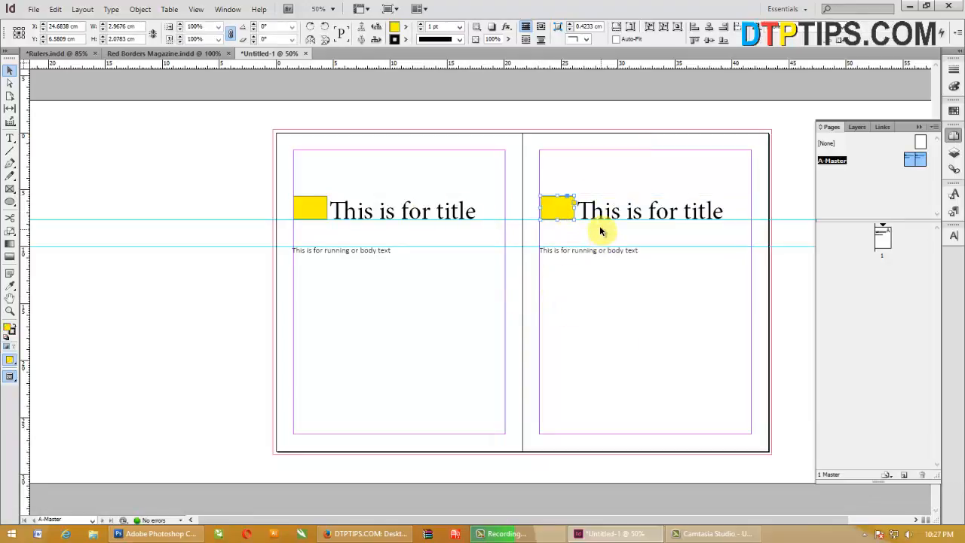
left_click(365, 267)
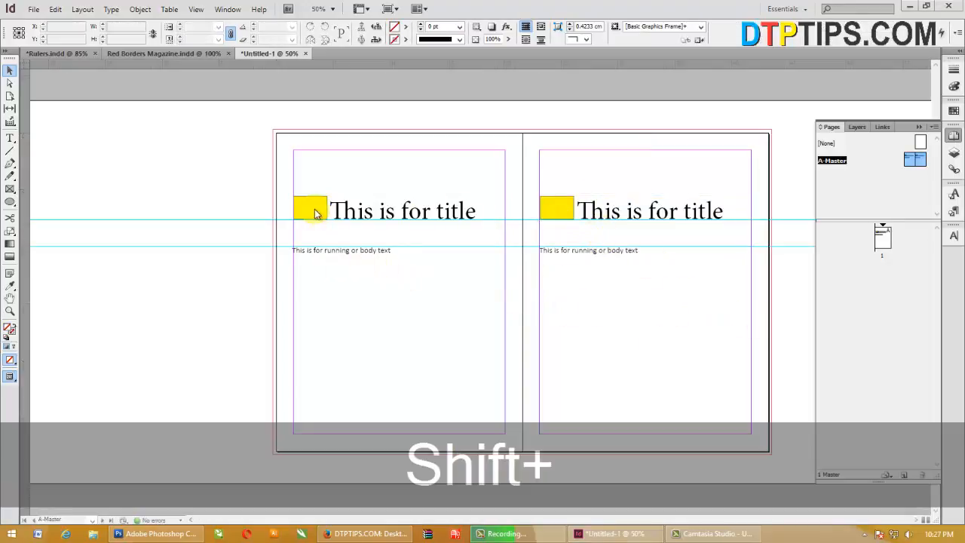
Fit the left page's body text frame to the side and bottom margins, about 18.59 cm wide and 16.44 cm high
left_click_drag(306, 260, 315, 259)
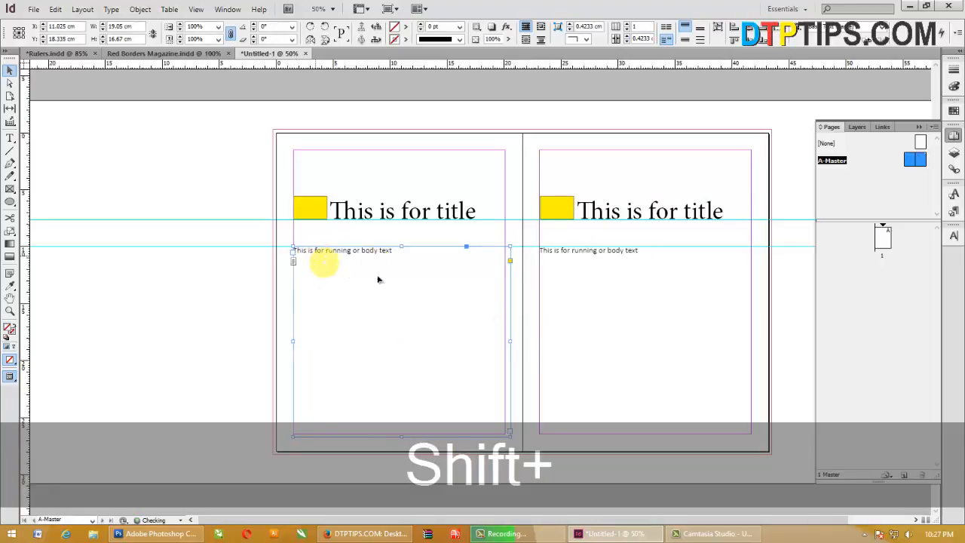
left_click_drag(510, 341, 504, 343)
left_click(603, 364)
left_click(407, 411)
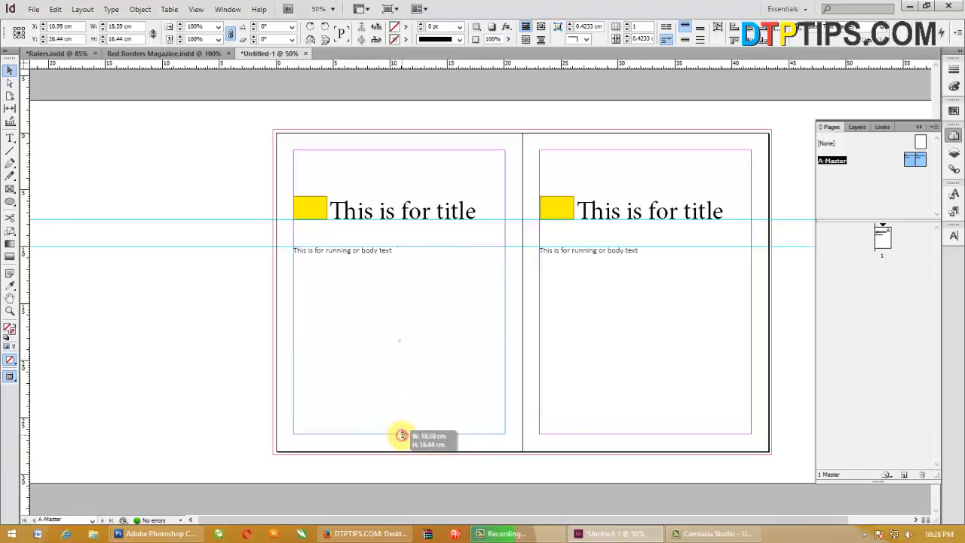
Shorten the right page's body text frame to the bottom margin, about 16.44 cm high
left_click(611, 414)
left_click(648, 440)
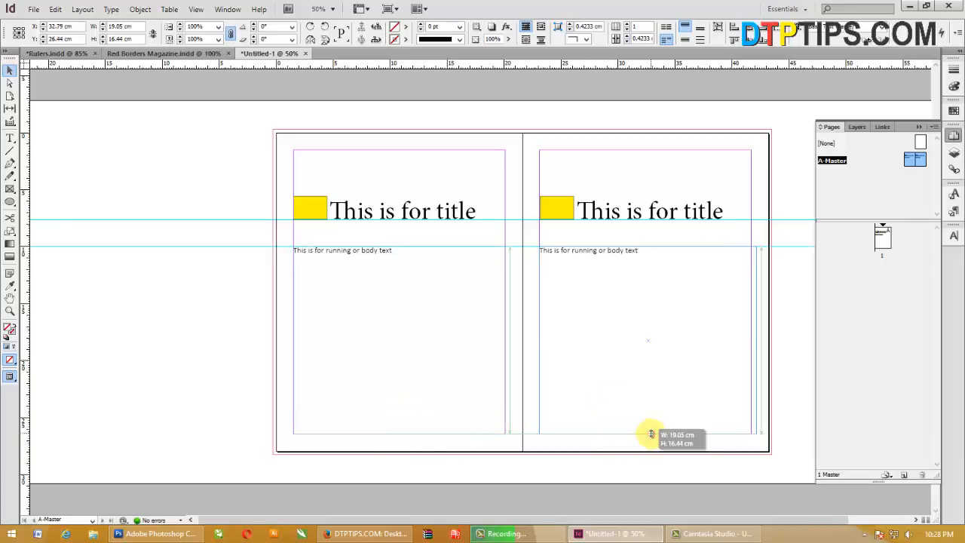
left_click(317, 266)
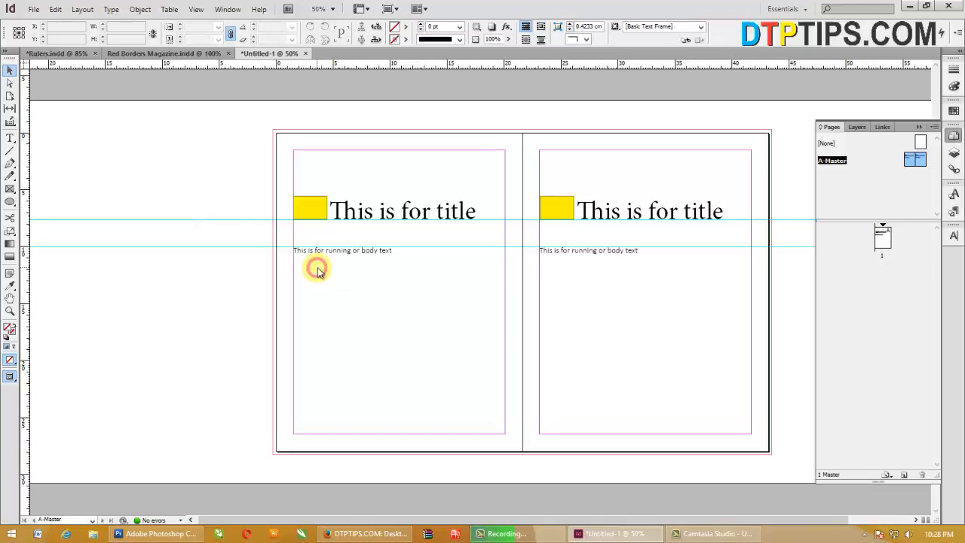
left_click(138, 243)
Draw a frame about 3.4 cm wide and 2.38 cm high between the two guides under the left page's title
left_click(10, 190)
left_click_drag(383, 221, 421, 246)
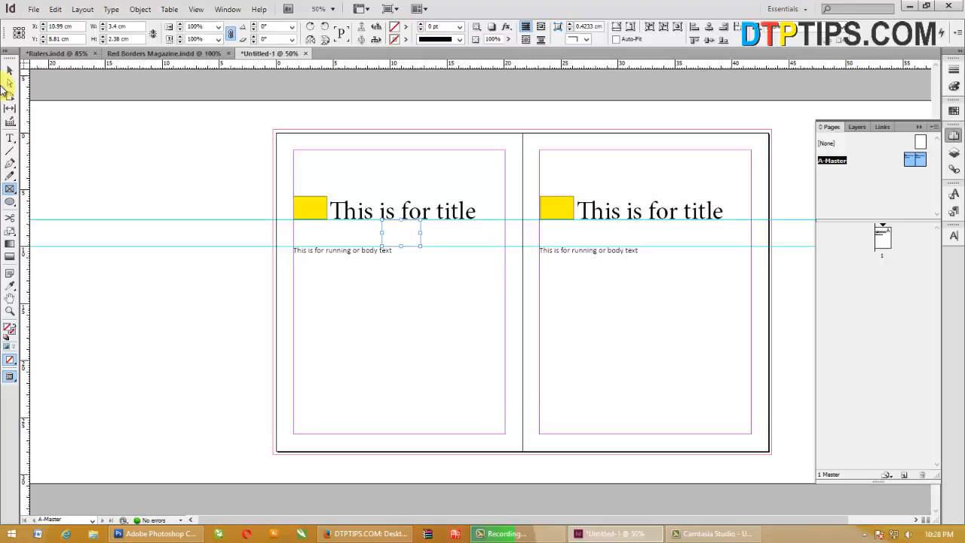
left_click(9, 70)
Switch the vertical ruler's units to inches and deselect the frame between the guides
right_click(24, 218)
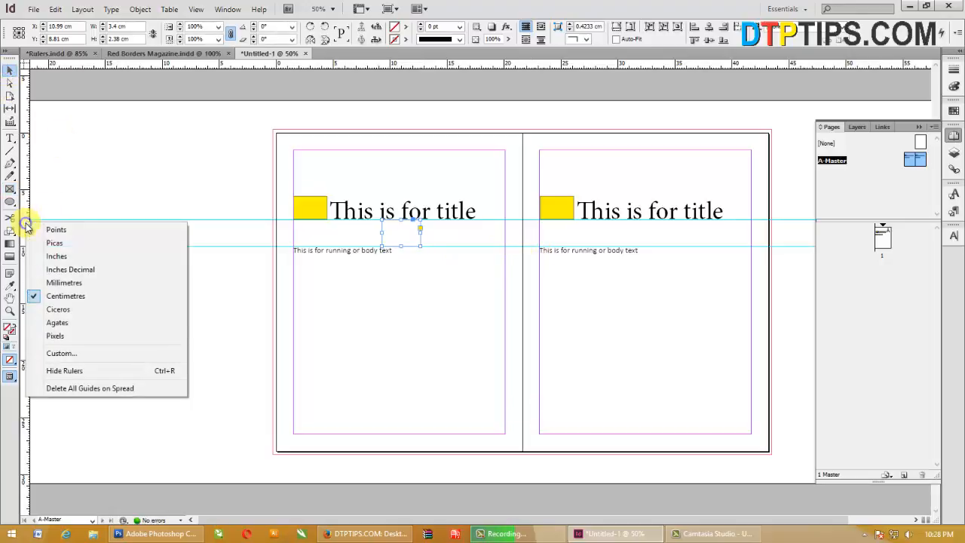
left_click(57, 255)
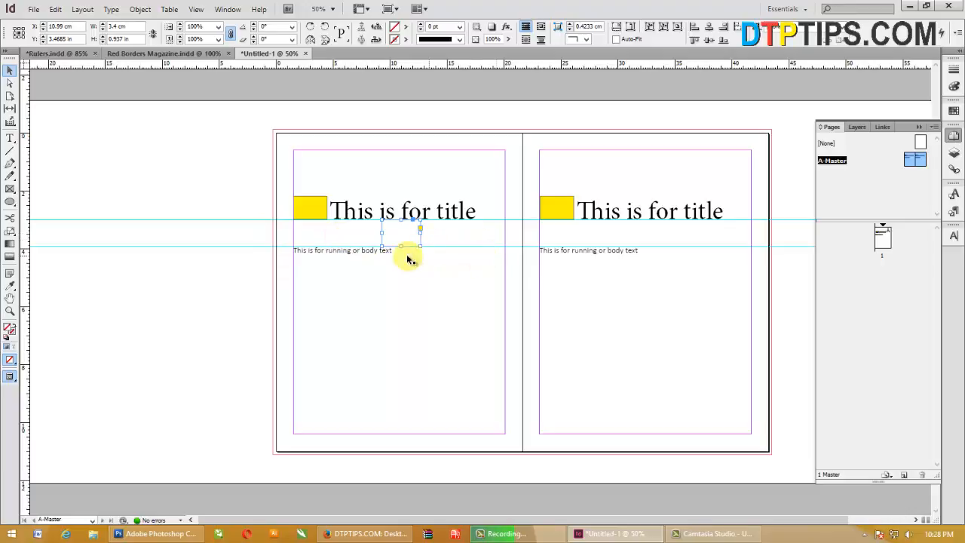
left_click(334, 321)
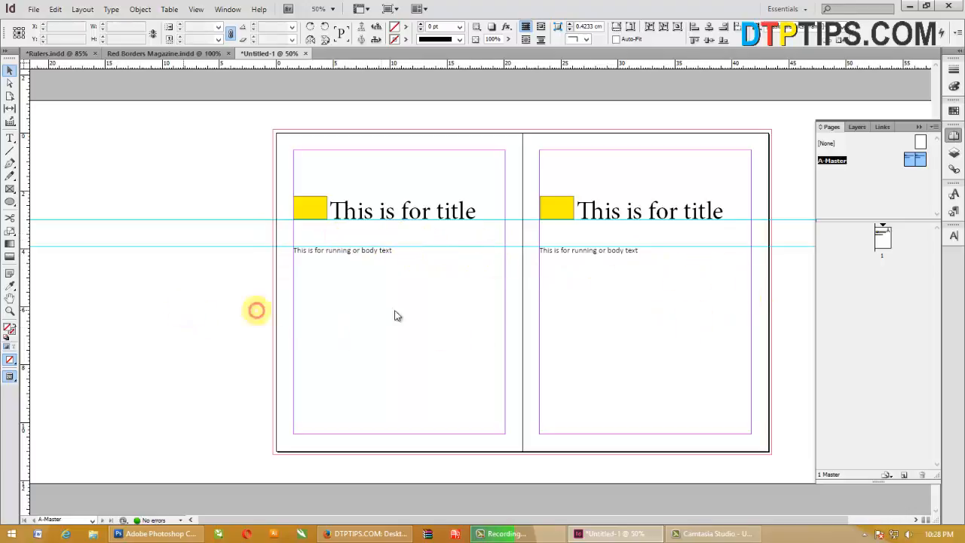
Draw a small 1 pt black-outlined square, about 1.24 cm wide and 0.46 in high, below the left page's lower-left margin corner
left_click(10, 189)
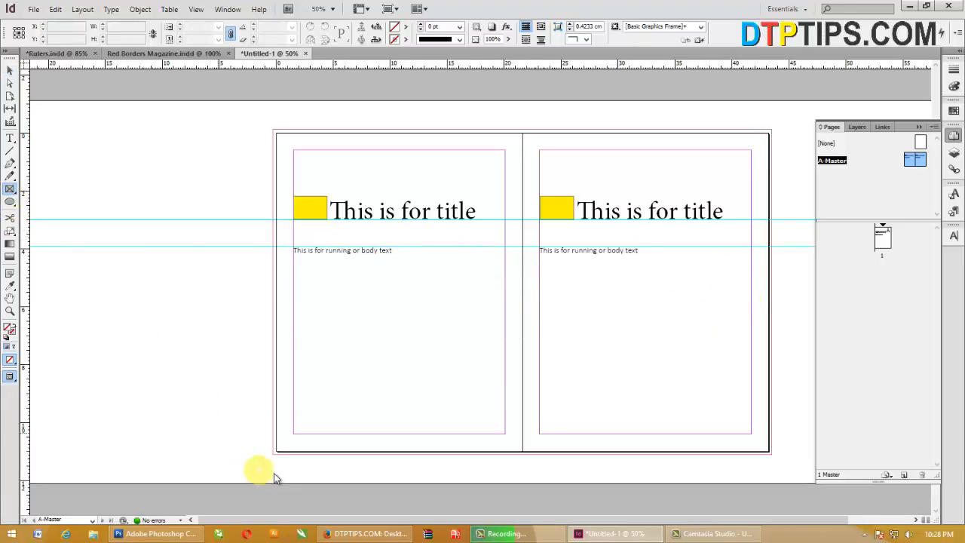
left_click_drag(291, 440, 306, 451)
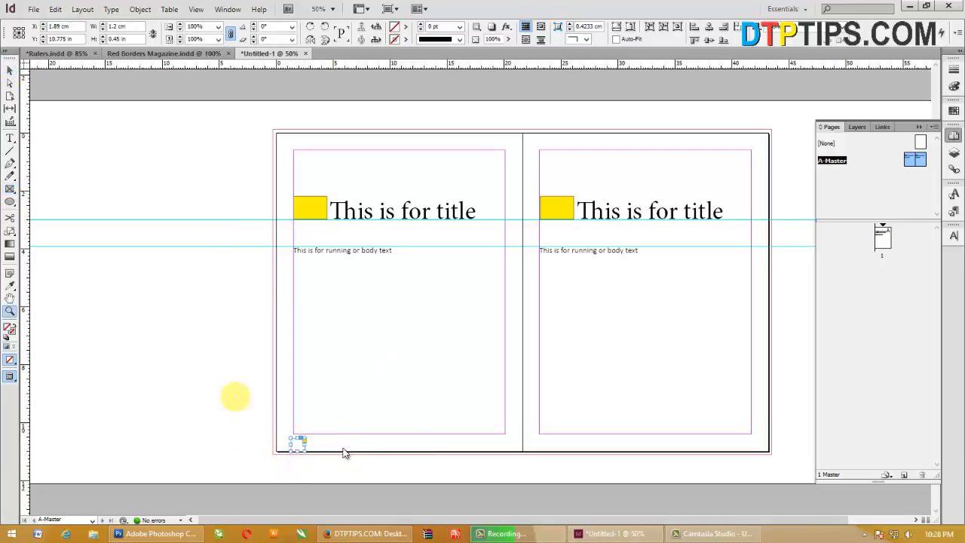
key("z")
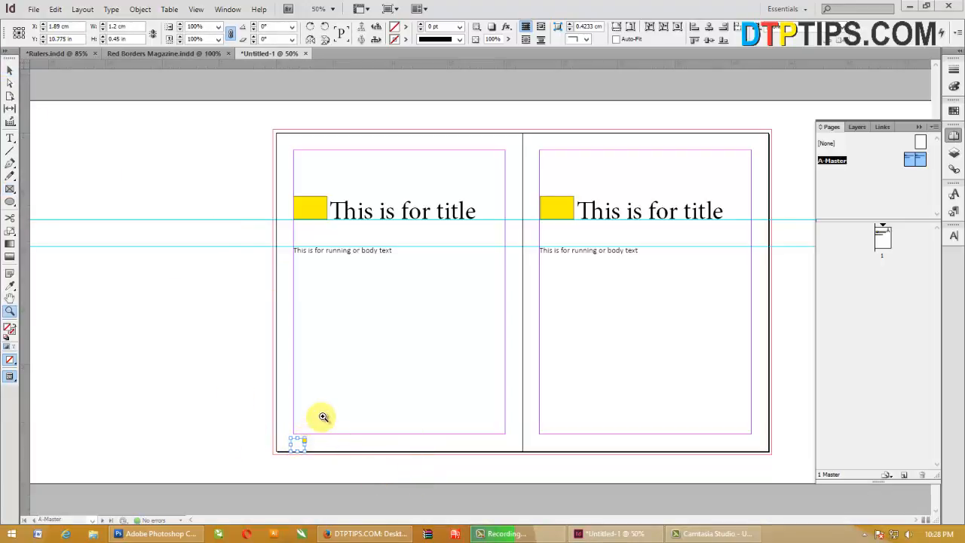
left_click(9, 77)
key("ctrl+r")
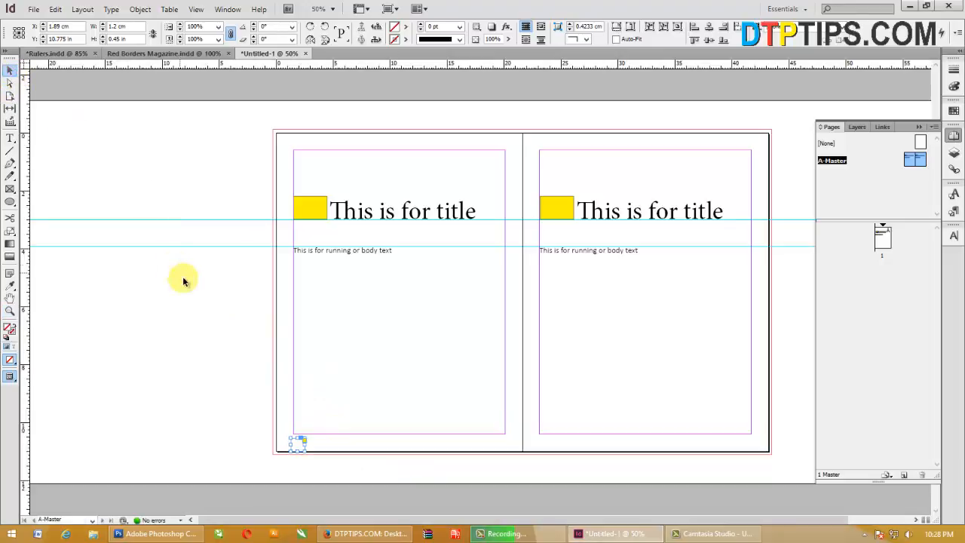
left_click(299, 454)
key("alt")
left_click(324, 421)
left_click(242, 398)
key("z")
left_click_drag(242, 407, 341, 465)
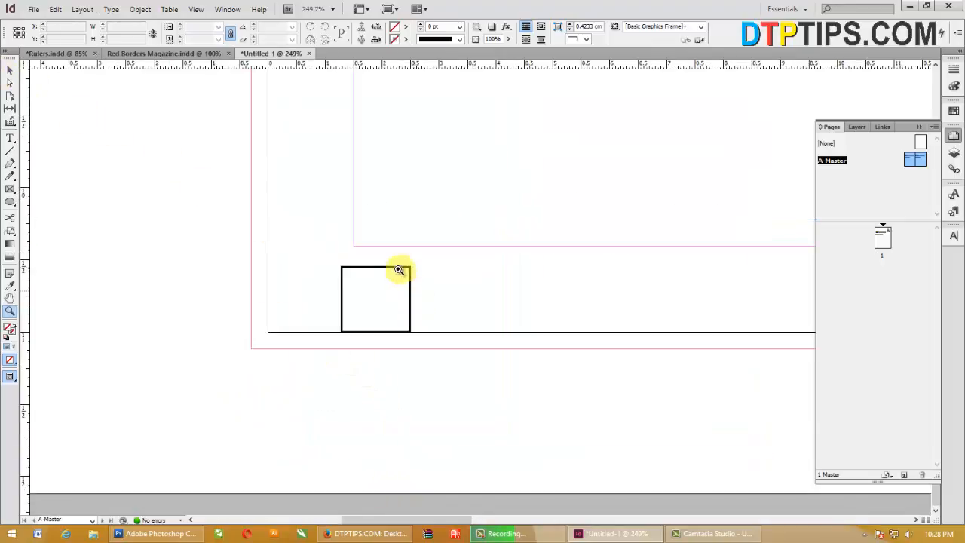
Shrink the small square to about 0.91 cm by 0.32 in and centre it on the left margin line just below the bottom margin
left_click_drag(387, 269, 400, 256)
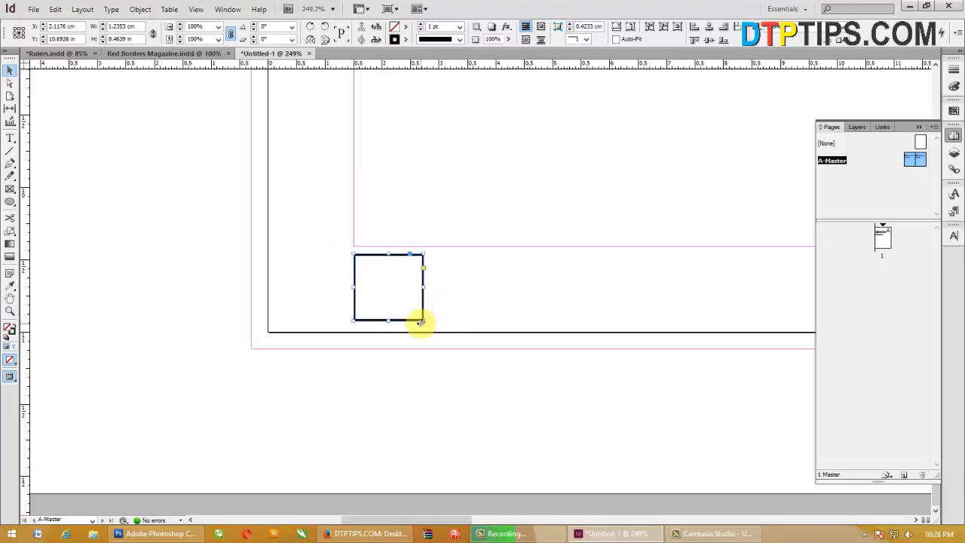
left_click_drag(423, 321, 404, 299)
left_click_drag(375, 259, 358, 253)
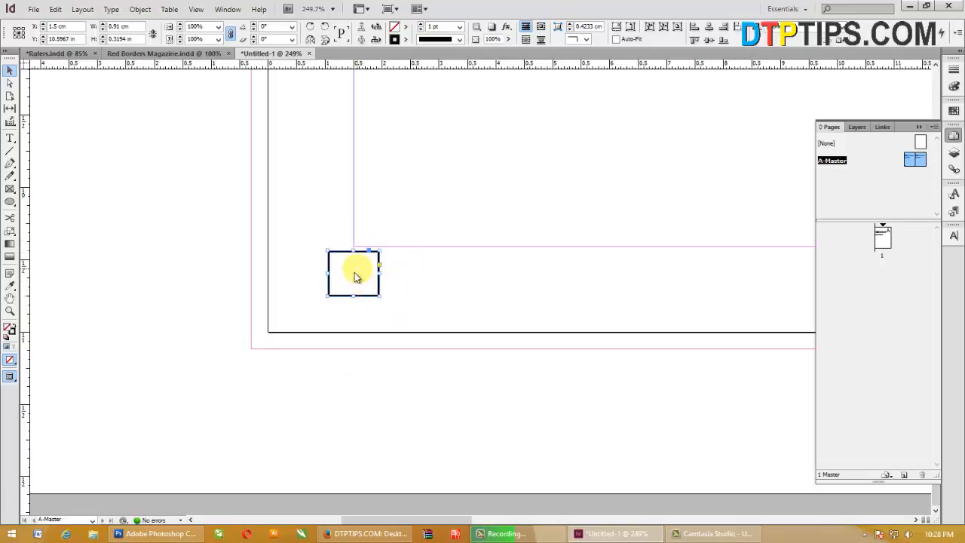
left_click(377, 452)
Copy the small square onto the right page, centred on the right margin line just below the bottom margin
key("ctrl+r")
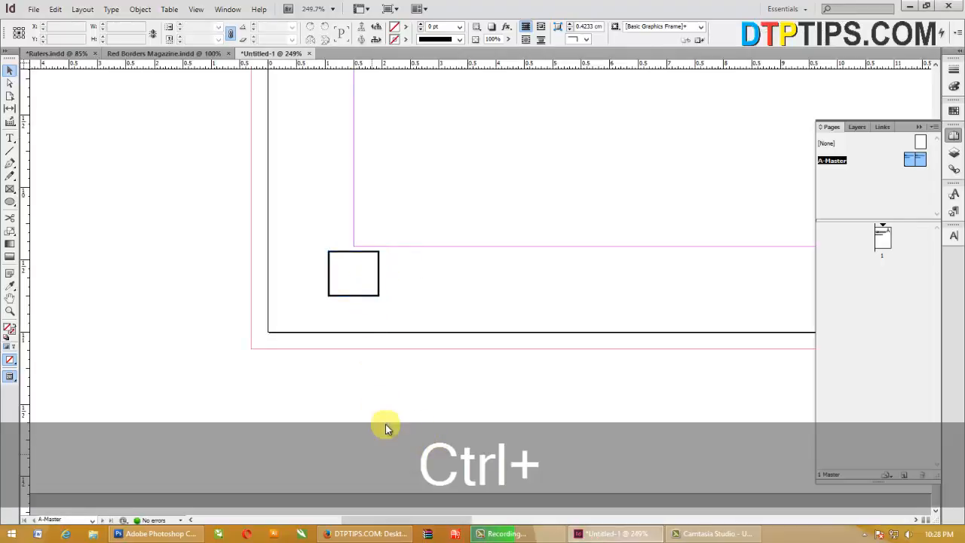
scroll(377, 359, "right", 3)
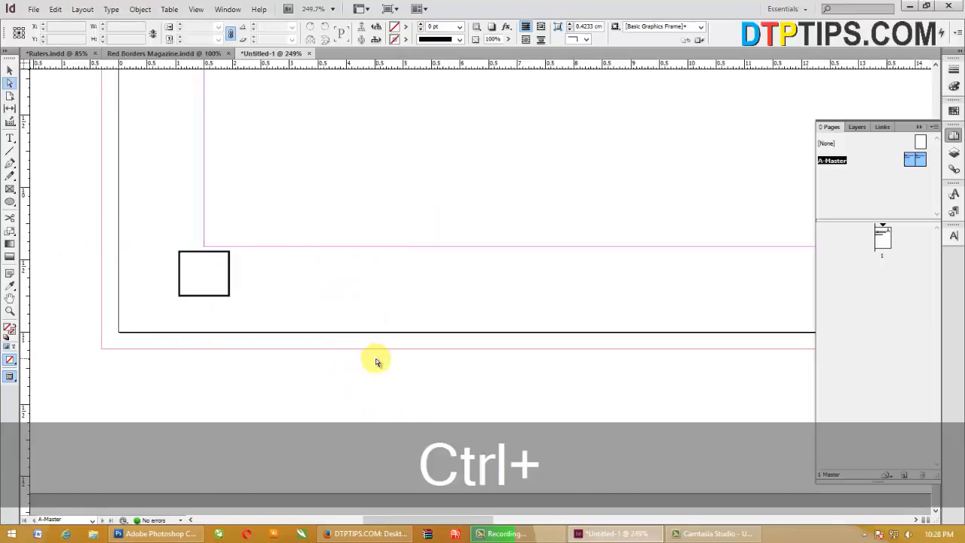
scroll(189, 355, "down", 2)
left_click(152, 373)
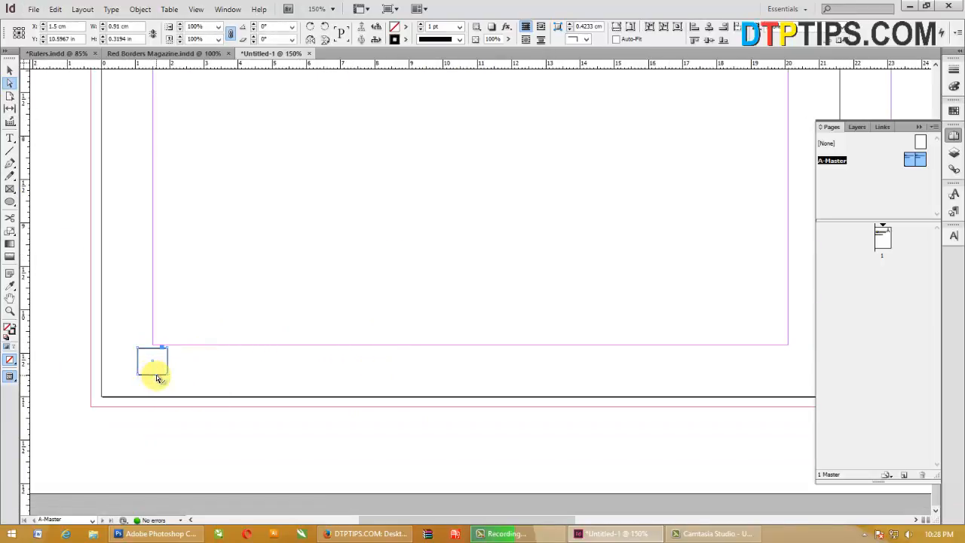
scroll(273, 430, "down", 1)
left_click_drag(190, 399, 769, 405)
scroll(647, 435, "right", 4)
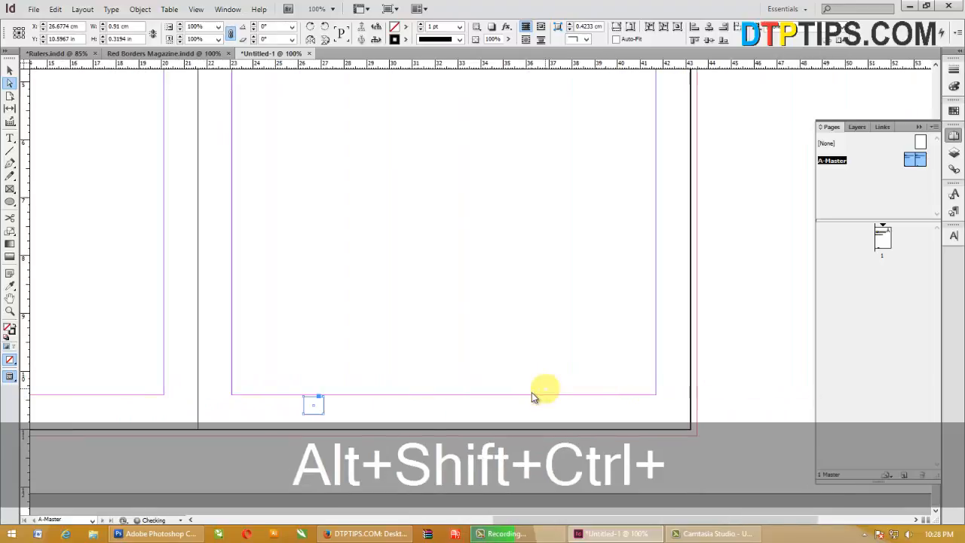
left_click_drag(323, 407, 485, 410)
key("ctrl+z")
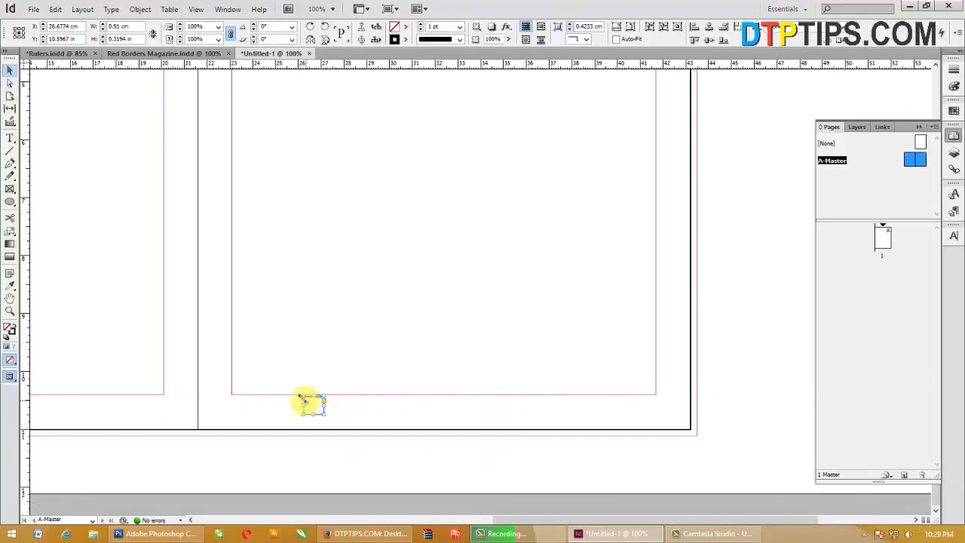
left_click_drag(308, 403, 651, 415)
left_click(756, 394)
Examine the whole master spread, comparing the small squares in the outer lower corners and the body text frames
scroll(499, 369, "left", 2)
scroll(504, 372, "down", 1)
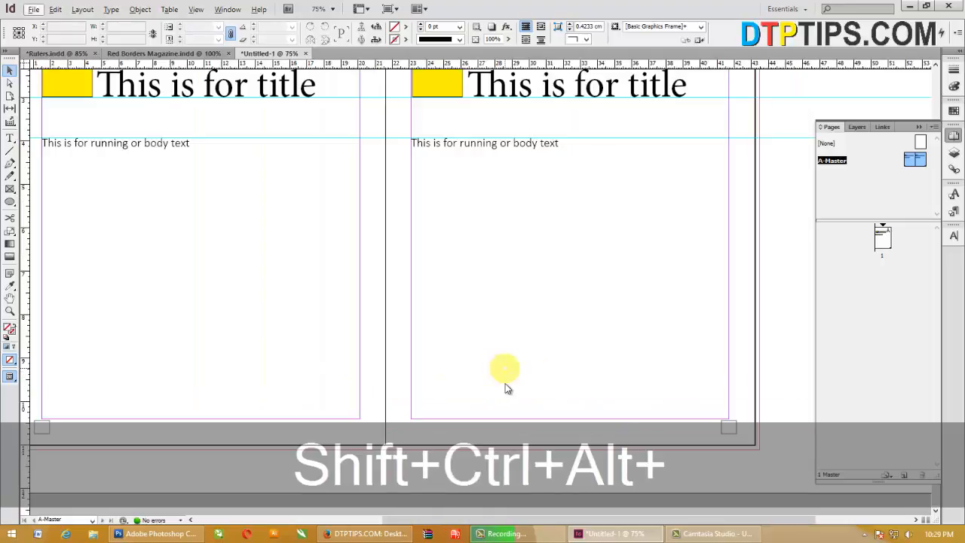
scroll(401, 290, "left", 2)
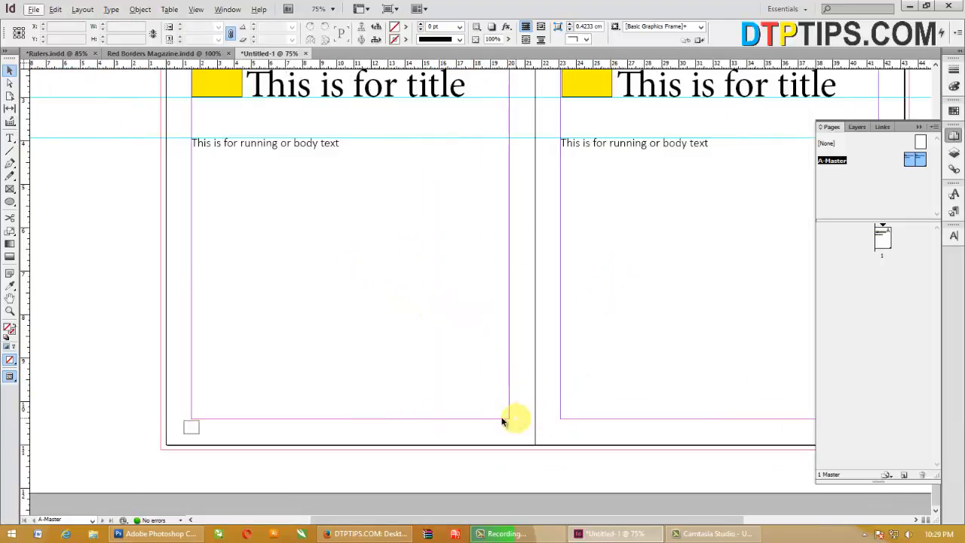
scroll(455, 409, "right", 1)
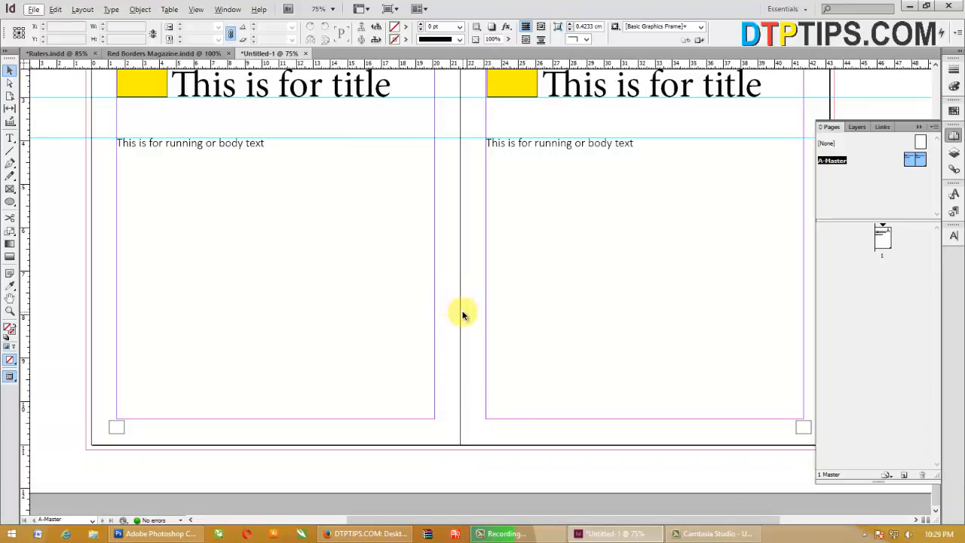
scroll(461, 313, "up", 2)
scroll(461, 313, "down", 1)
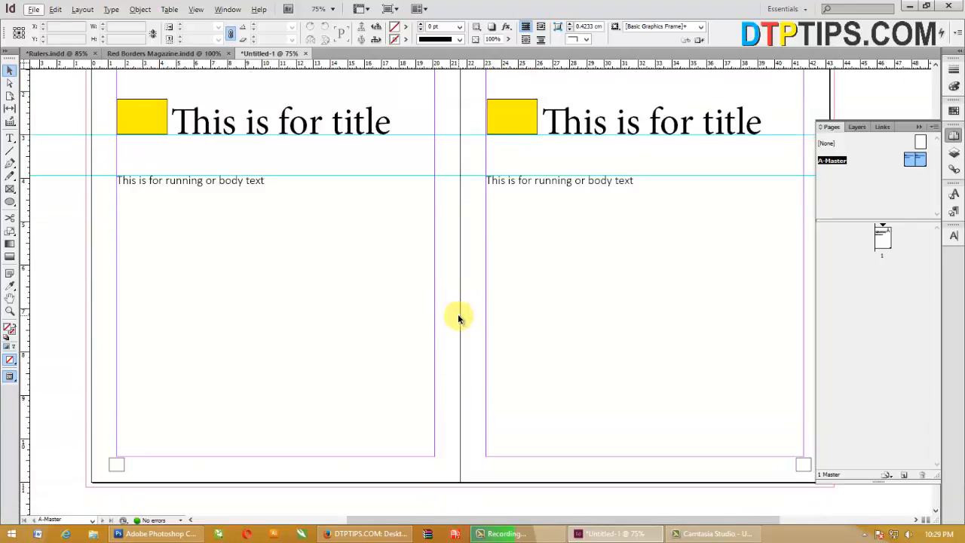
scroll(460, 315, "down", 1)
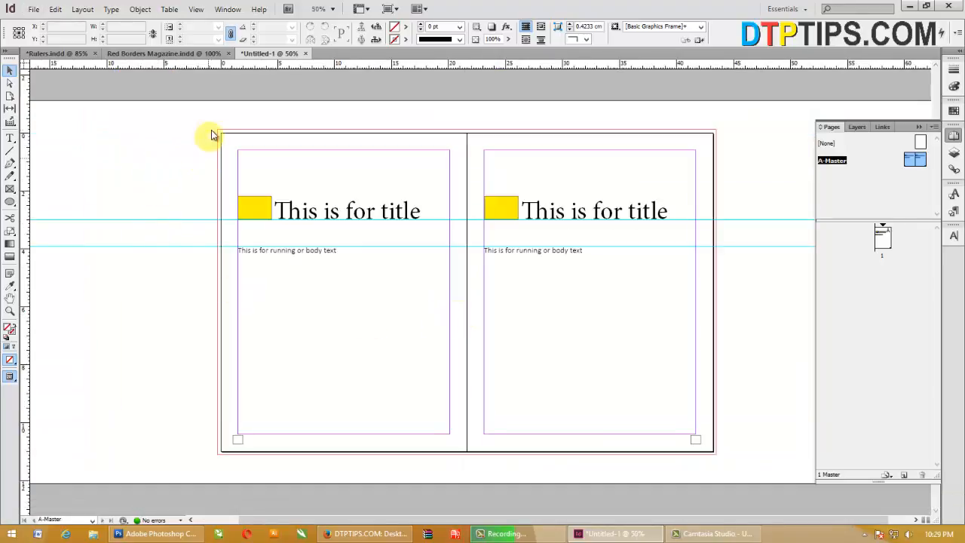
left_click_drag(211, 126, 736, 473)
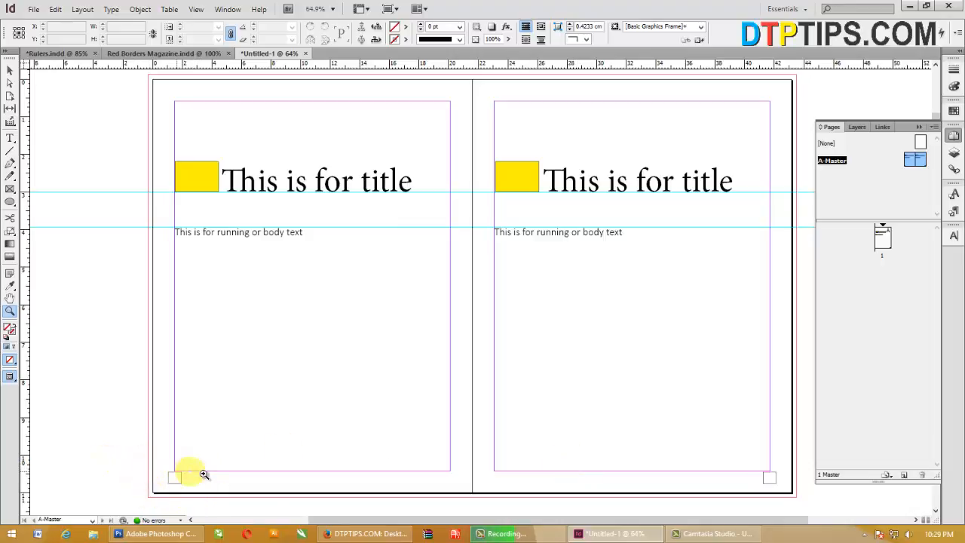
left_click(10, 70)
left_click(553, 360)
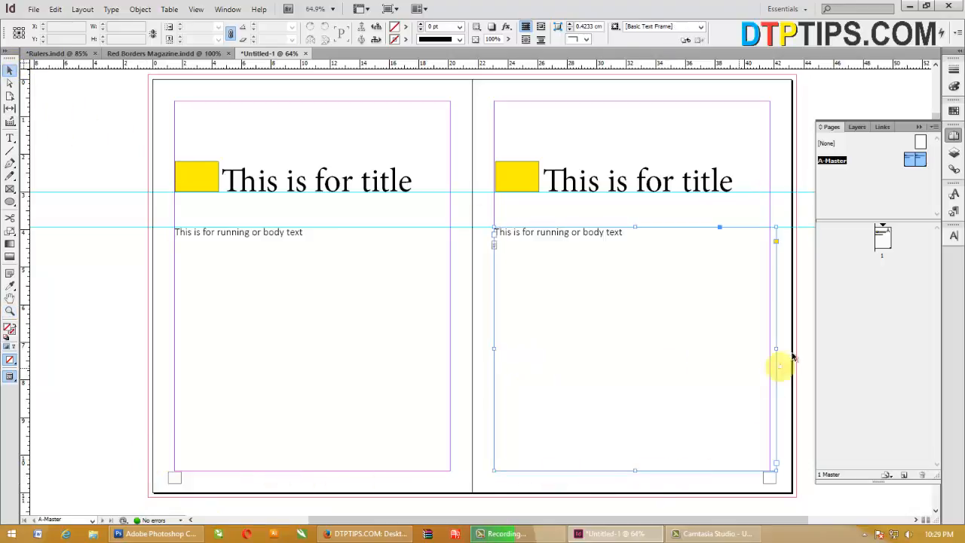
Open page 1 and insert 10 pages after it based on A-Master
double_click(884, 238)
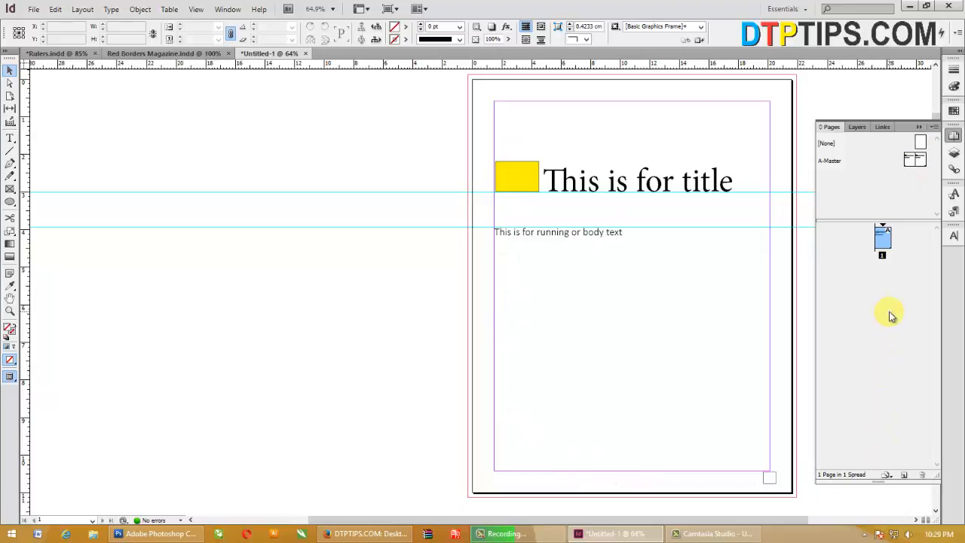
left_click(934, 127)
left_click(771, 129)
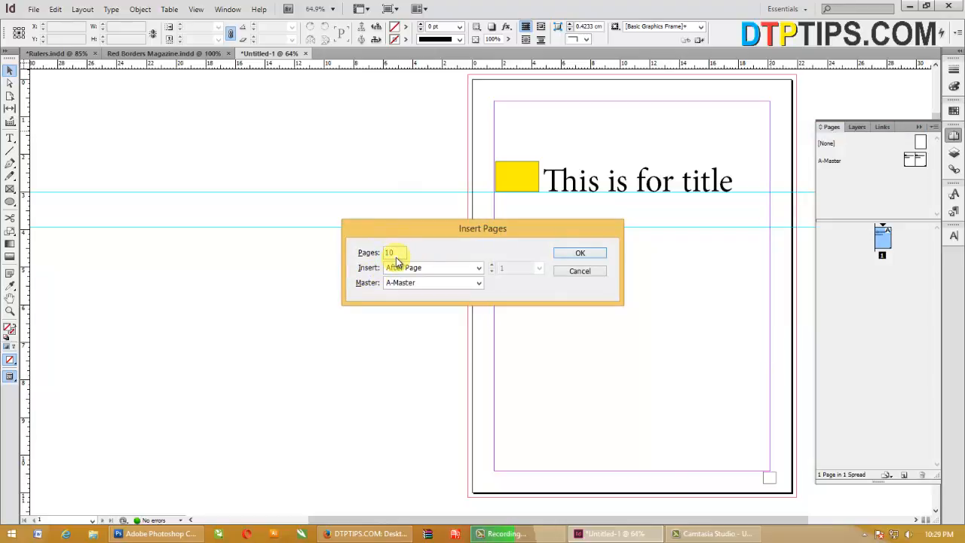
key("Return")
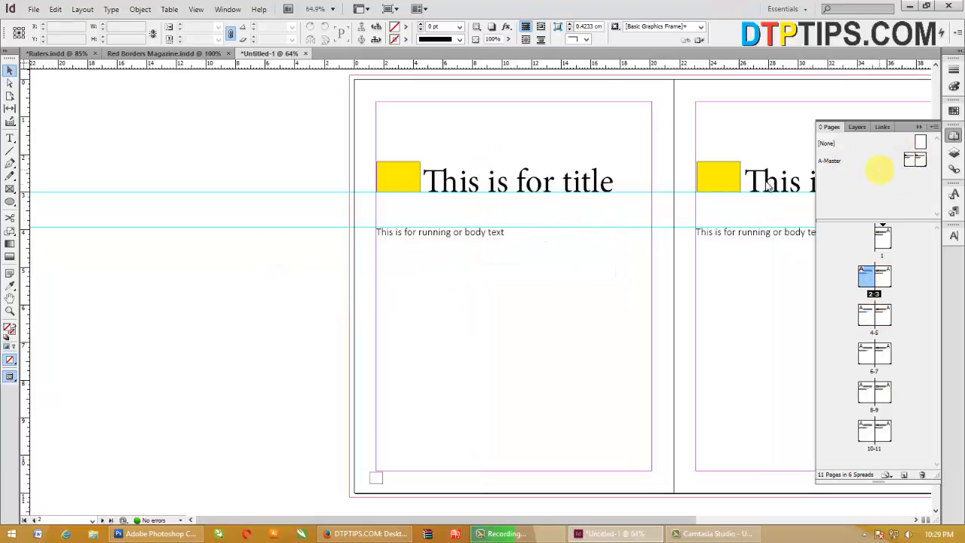
Look through the inserted spreads to check the title, body text, yellow blocks and corner squares from the master
scroll(563, 263, "right", 2, "ctrl")
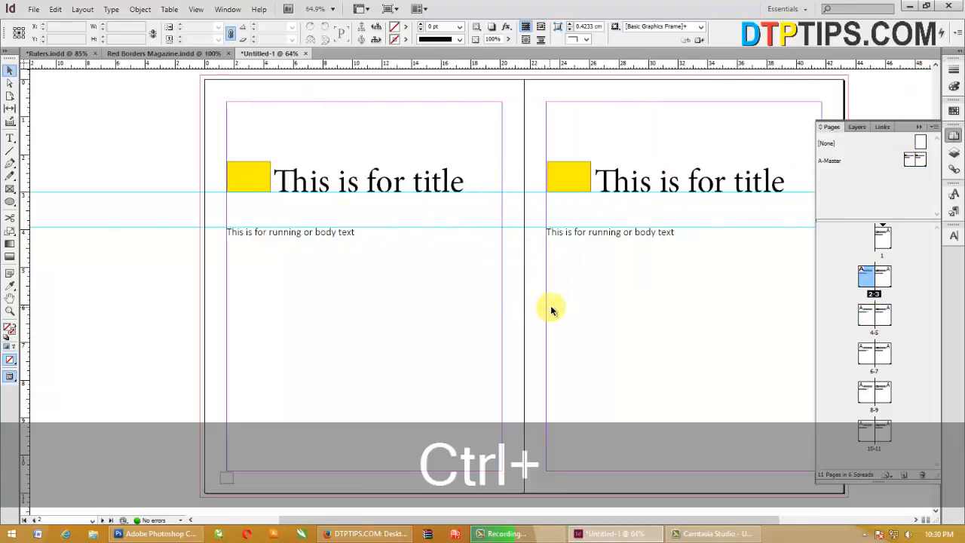
scroll(441, 315, "right", 2, "ctrl")
scroll(444, 314, "up", 2)
scroll(445, 316, "down", 4)
scroll(444, 315, "down", 4)
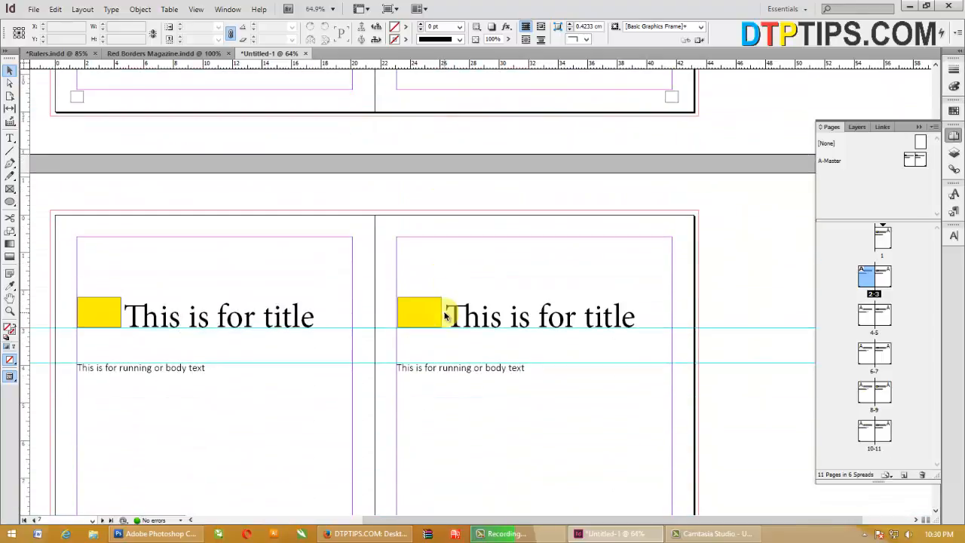
Compare the placement of the title, body text, yellow block and lower corner squares from spread to spread across the document pages
scroll(445, 316, "down", 2)
scroll(452, 313, "down", 2)
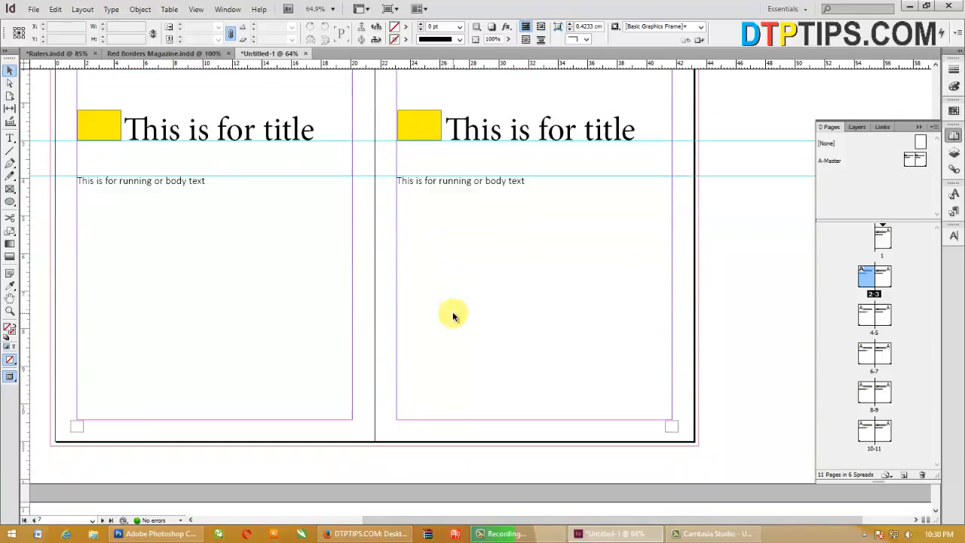
scroll(452, 314, "up", 4)
scroll(541, 330, "up", 3)
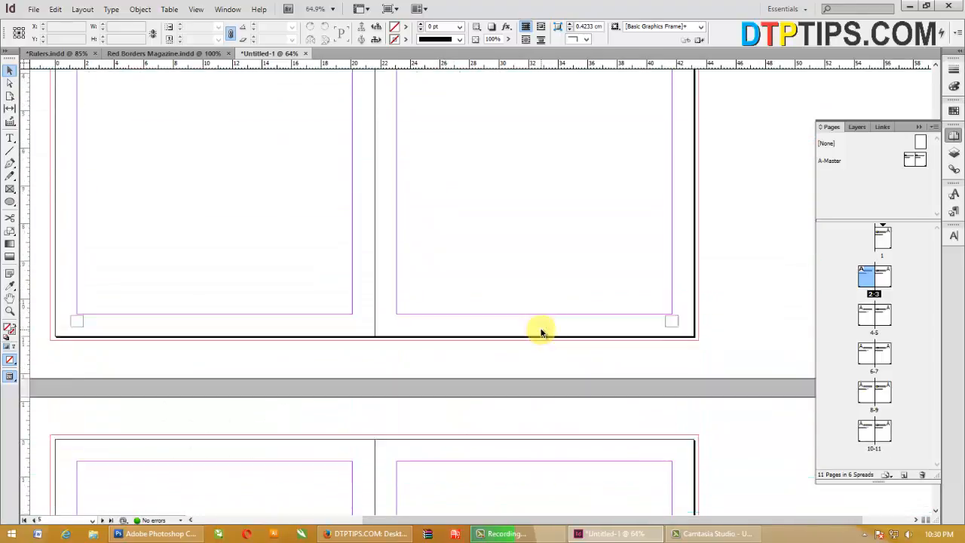
scroll(510, 312, "down", 3)
scroll(381, 289, "up", 1)
scroll(430, 272, "down", 3)
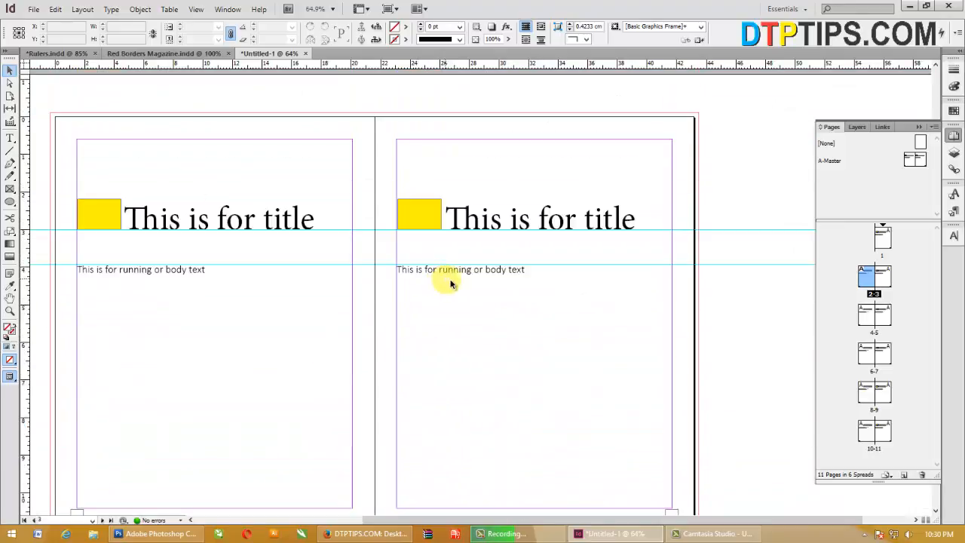
scroll(483, 287, "up", 2)
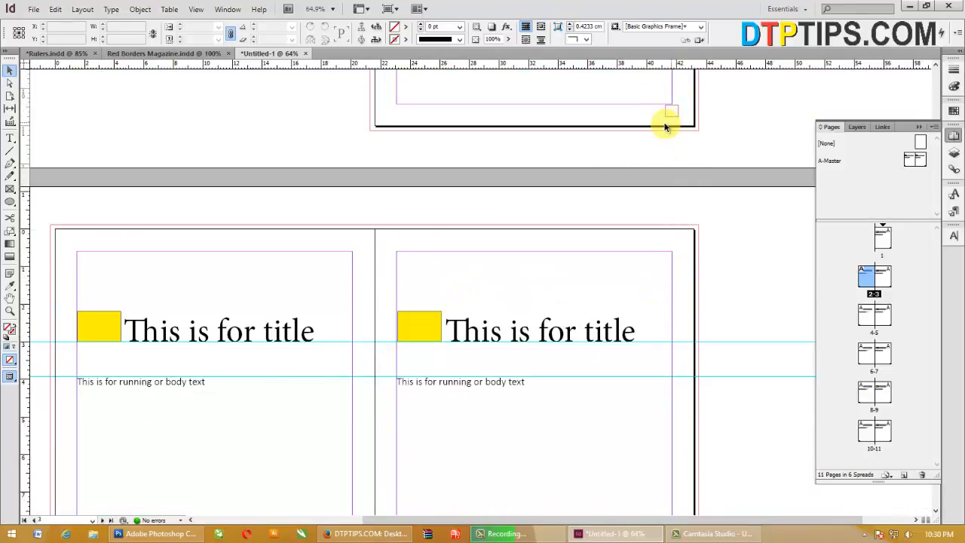
scroll(661, 360, "down", 4)
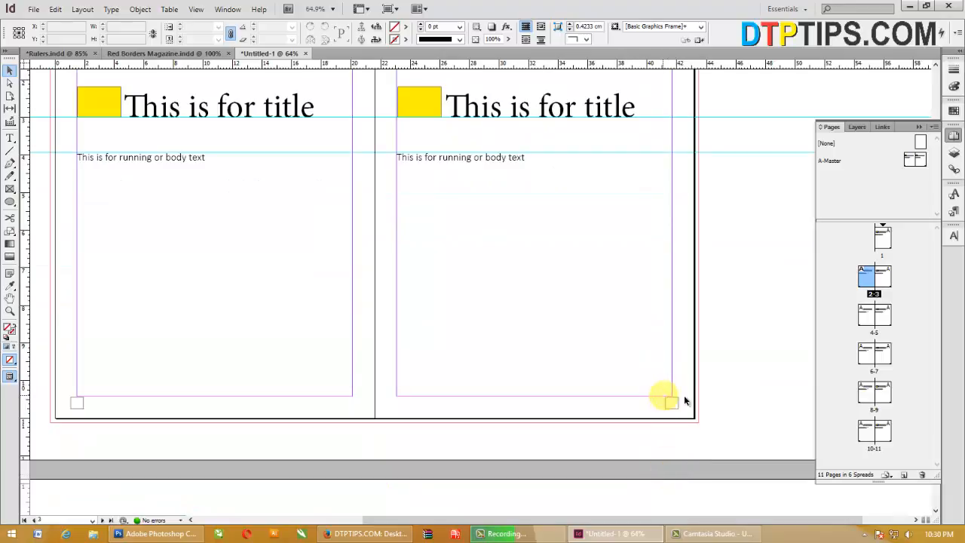
scroll(555, 430, "down", 4)
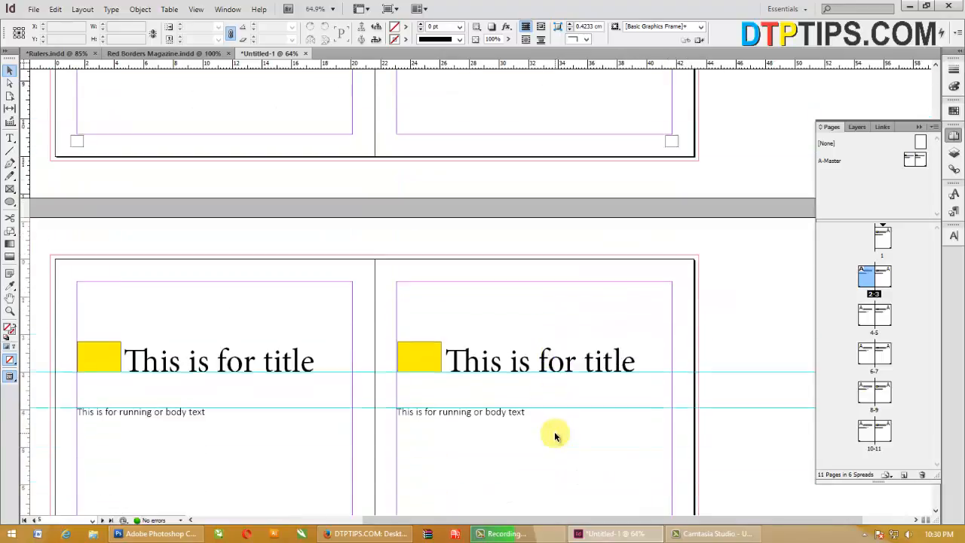
scroll(555, 436, "down", 2)
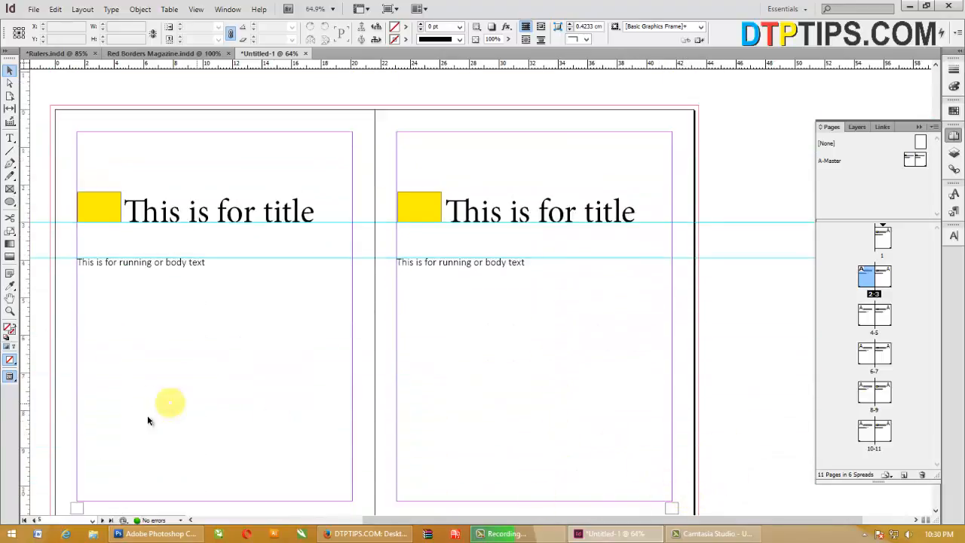
scroll(101, 498, "down", 2)
scroll(434, 475, "down", 5)
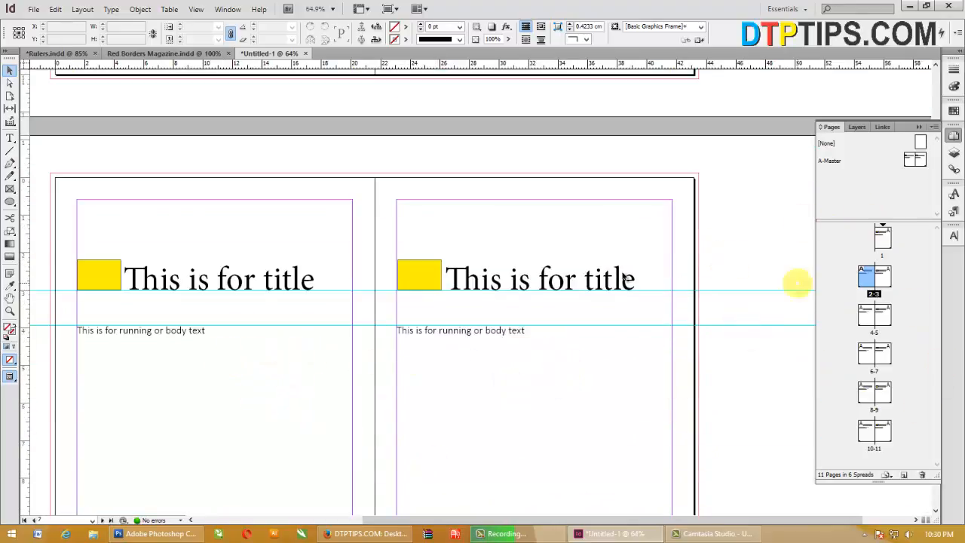
scroll(743, 356, "down", 8)
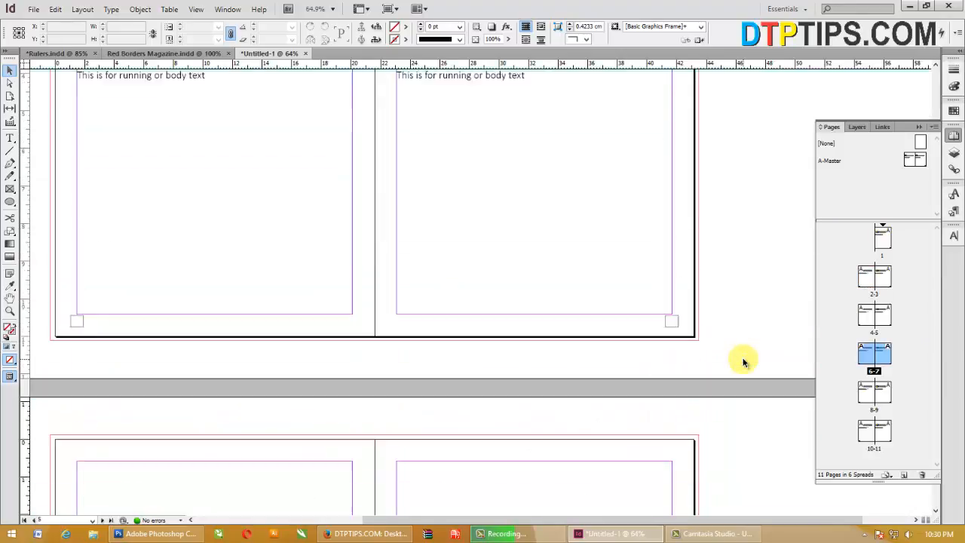
Override the master title frame on page 1 and replace its text with "Alphabets"
scroll(743, 356, "up", 15)
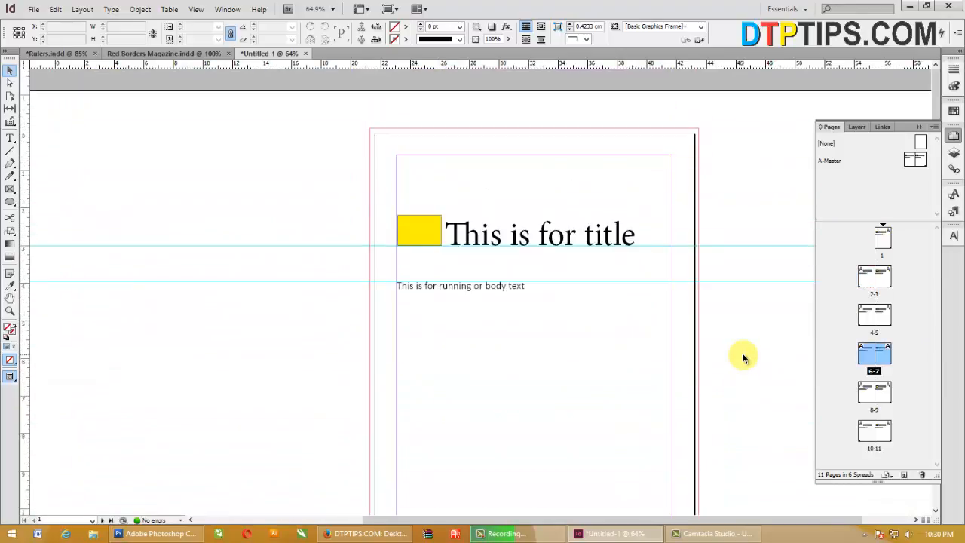
left_click(400, 231)
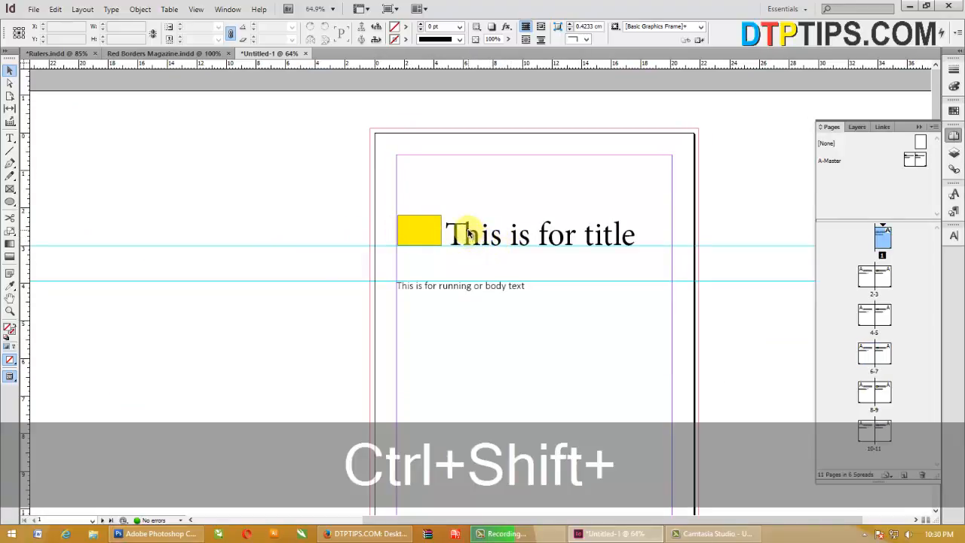
left_click(517, 237, "ctrl+shift")
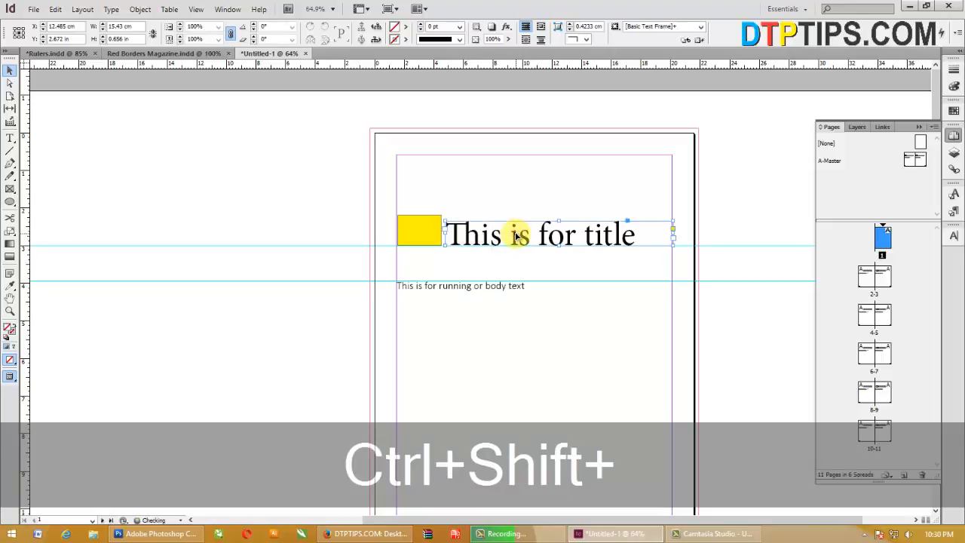
double_click(589, 232)
key("ctrl+a")
type("A")
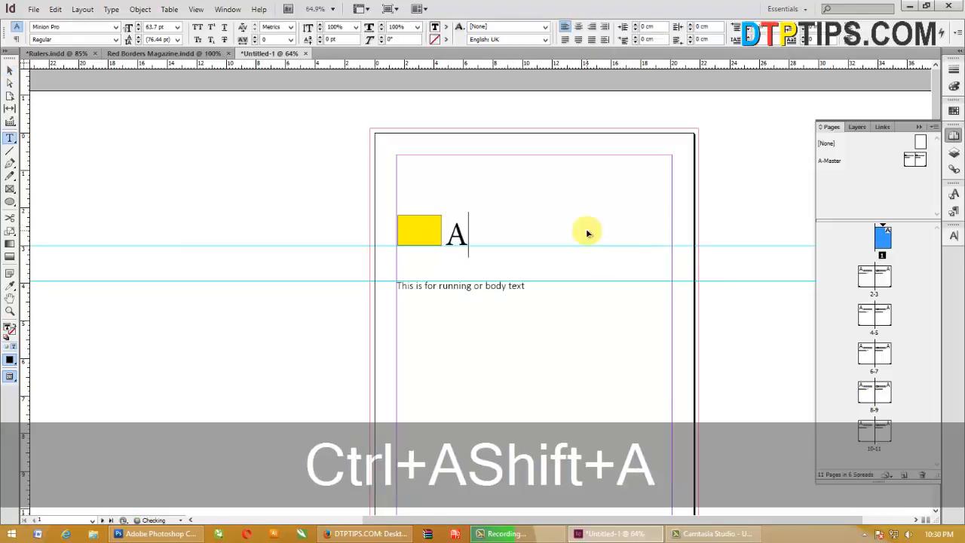
type("lphabets")
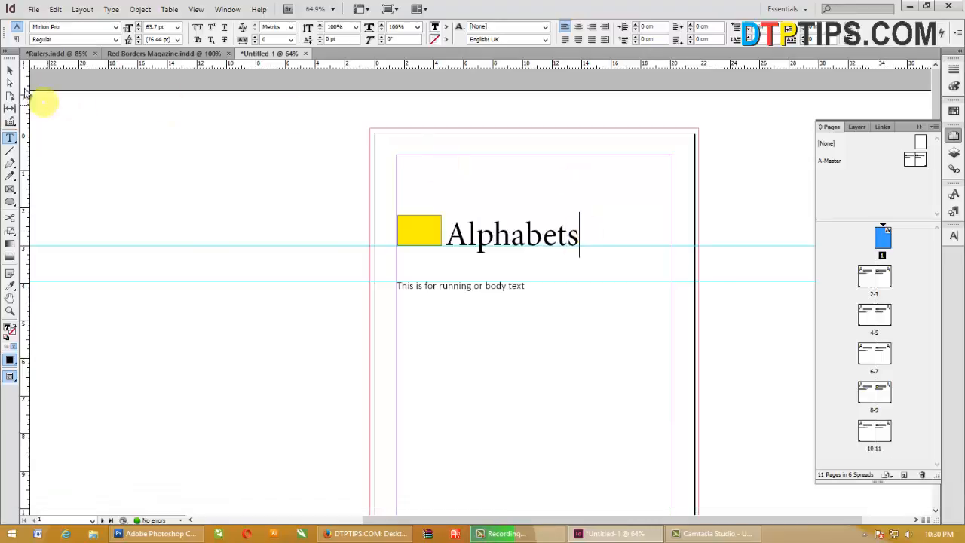
left_click(10, 70)
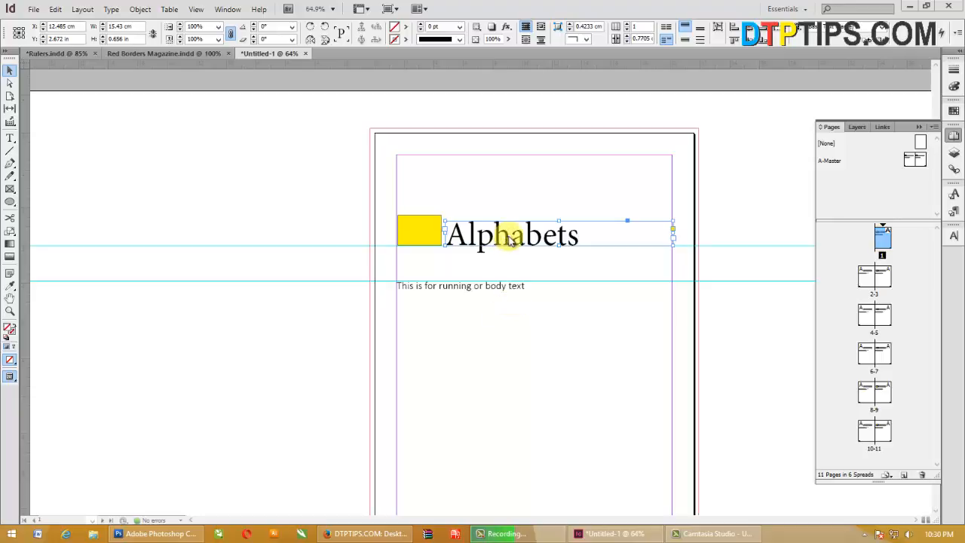
key("ctrl+r")
left_click(759, 388)
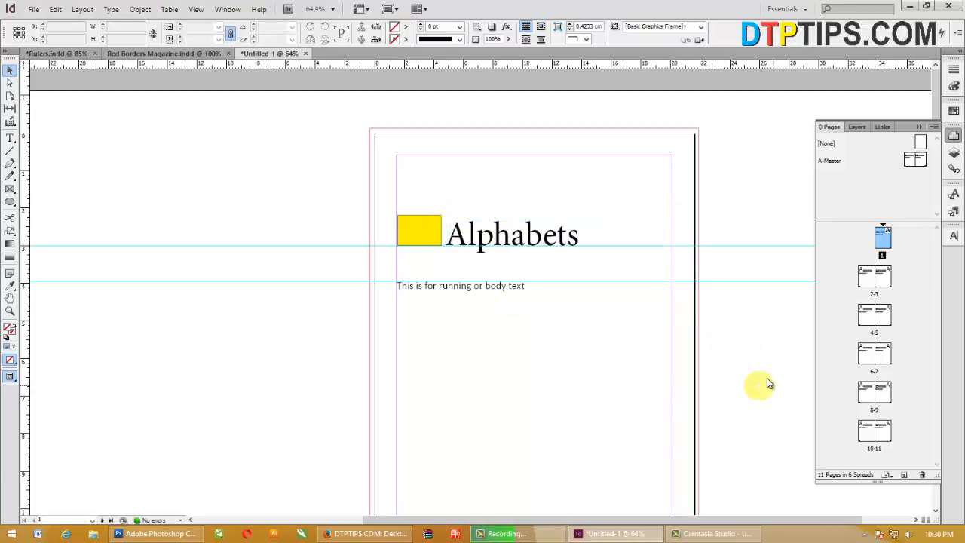
Try to select the title items across the page 2-3 spread
scroll(413, 361, "down", 5)
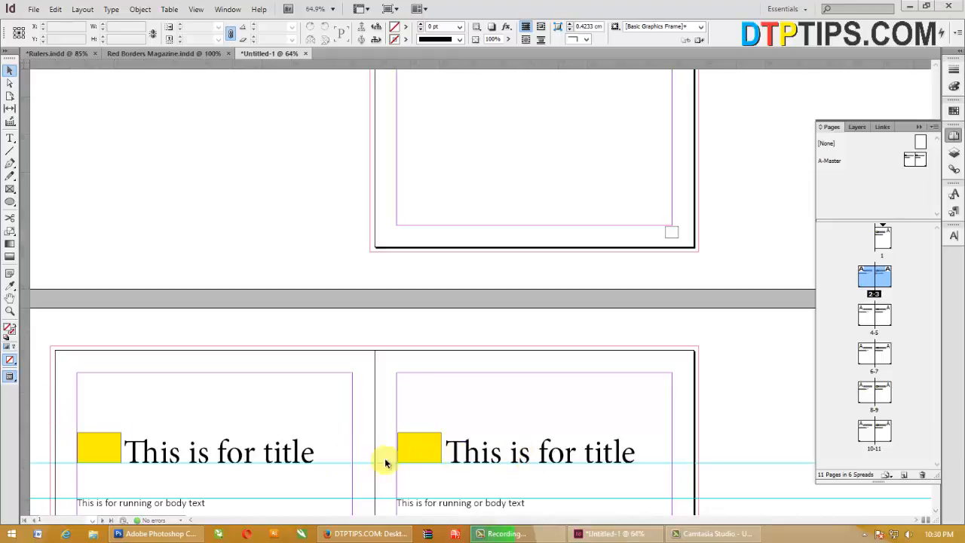
left_click_drag(43, 408, 583, 471)
scroll(545, 428, "down", 3)
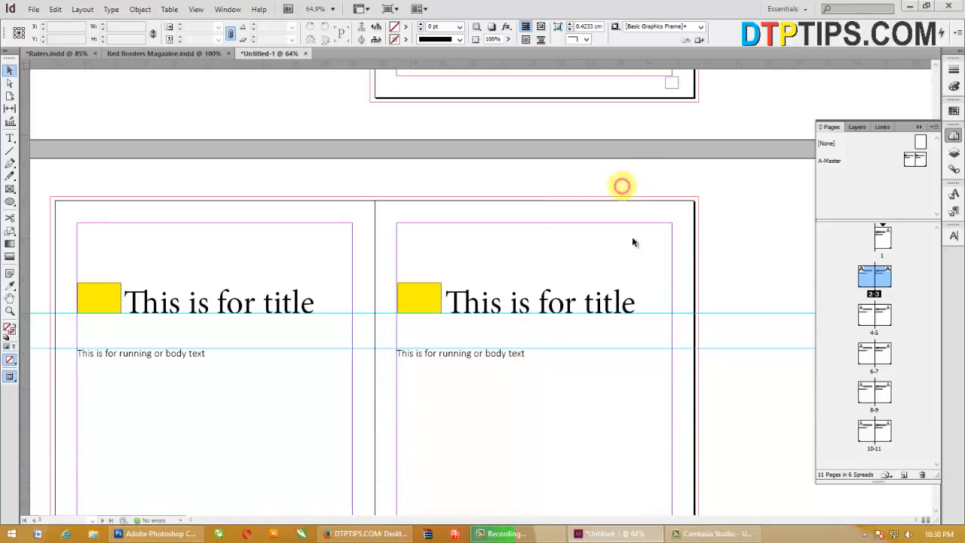
Override the body text frame on page 1 and replace its text with "Abcdefghijkalmnopqur The quick ...."
scroll(616, 215, "up", 8)
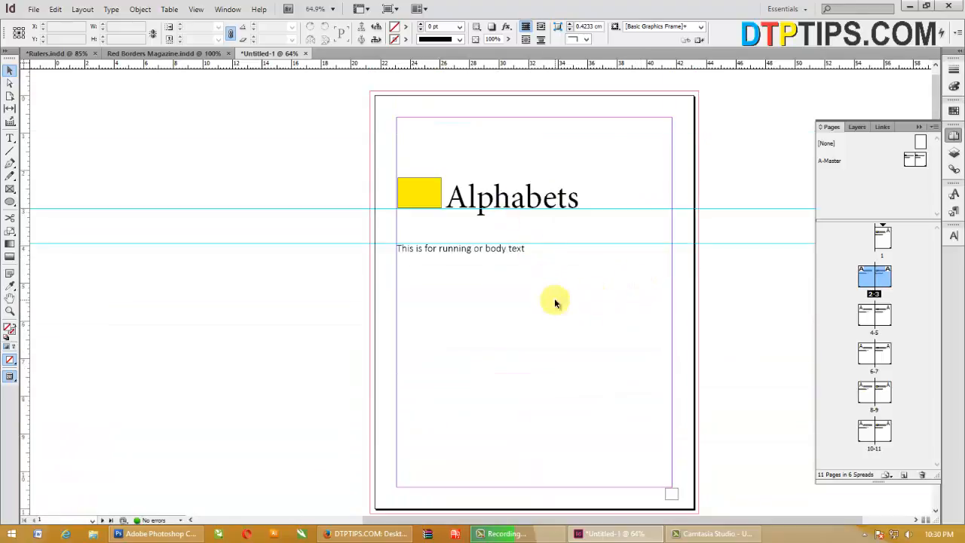
left_click(453, 276, "ctrl+shift")
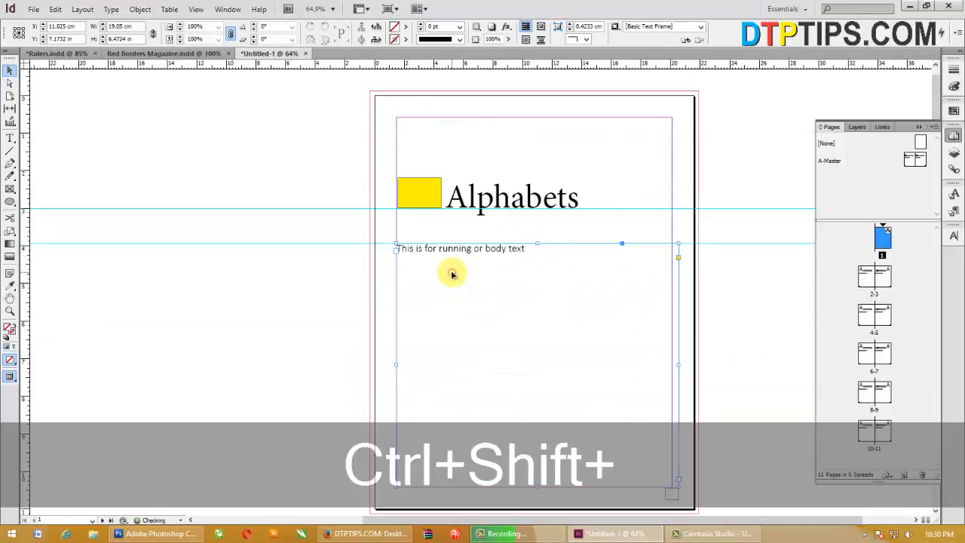
double_click(572, 273)
key("ctrl+a")
type("A")
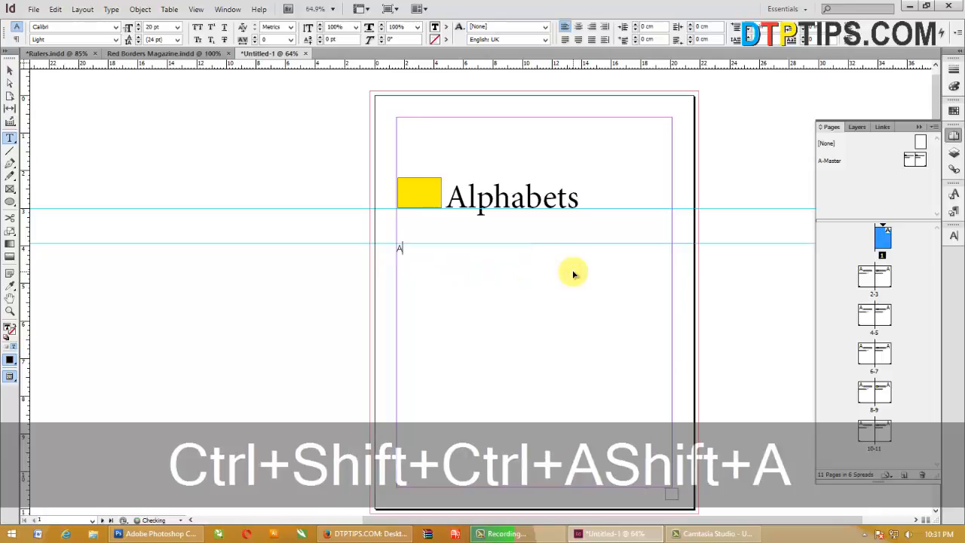
type("bcdefgh")
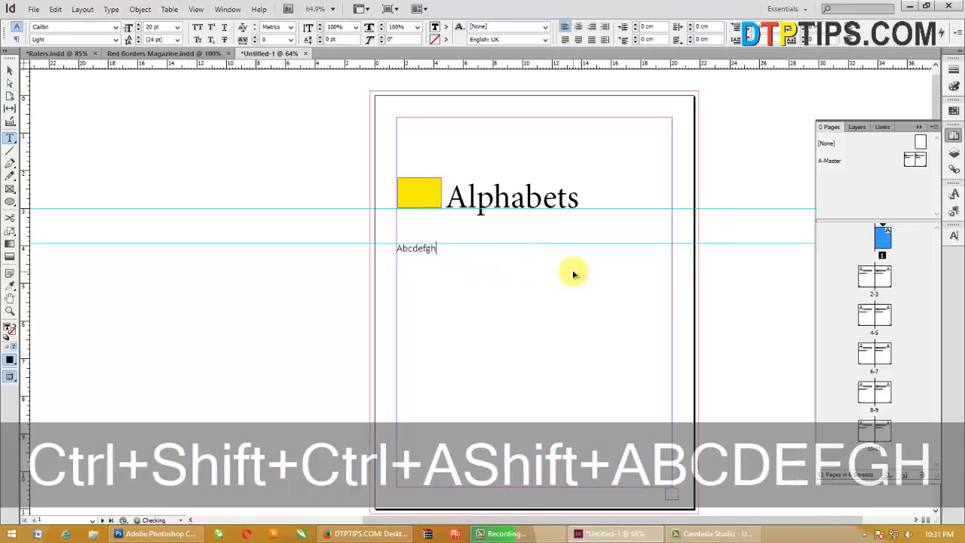
type("ijkalmn")
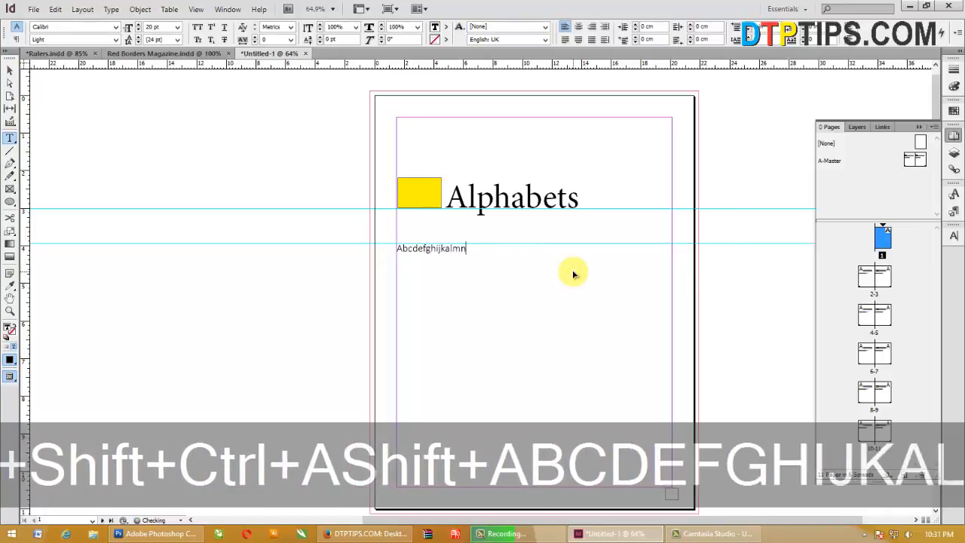
type("opqurs")
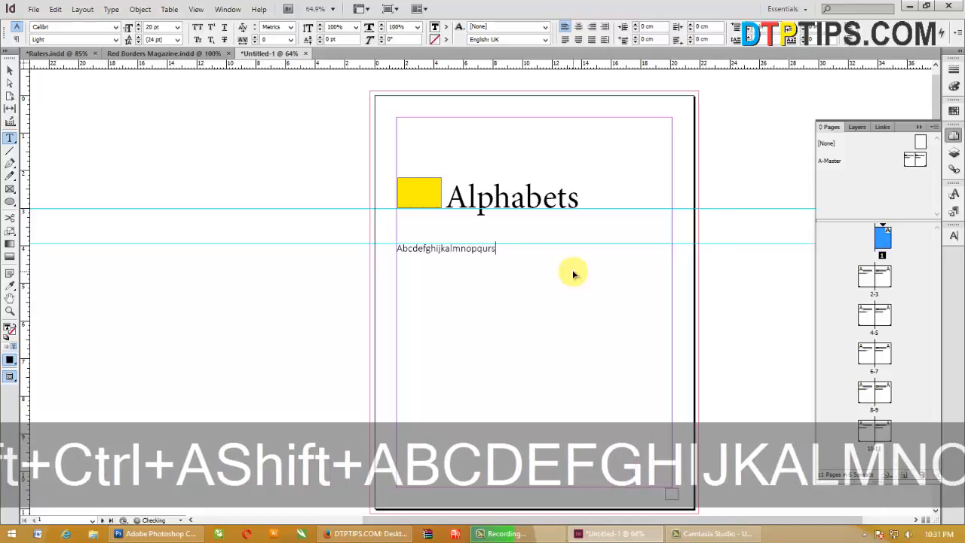
type(" The")
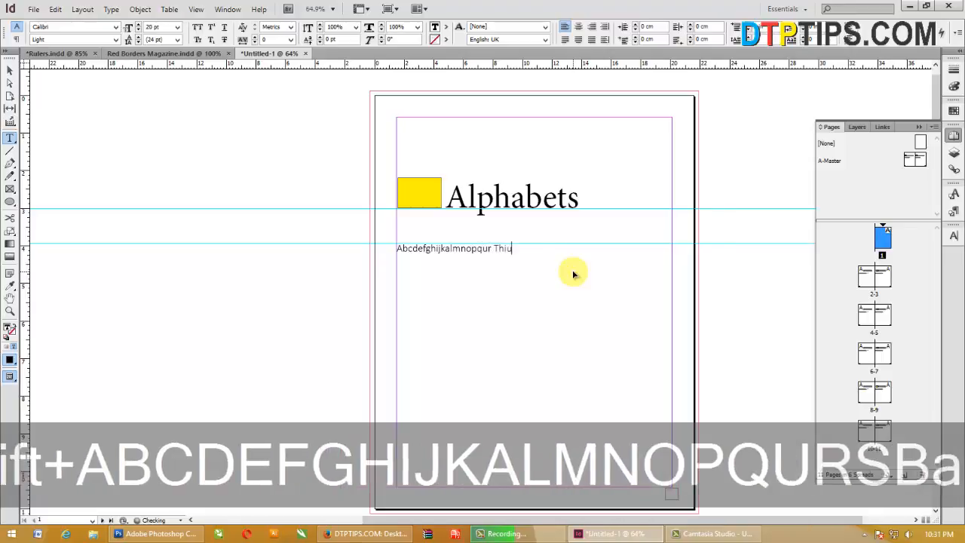
type(" qui")
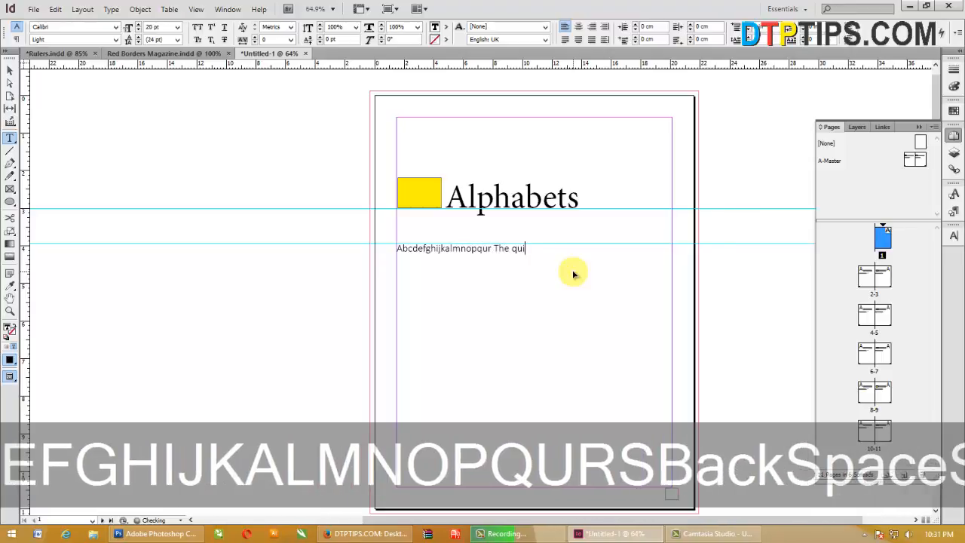
type("ck ....")
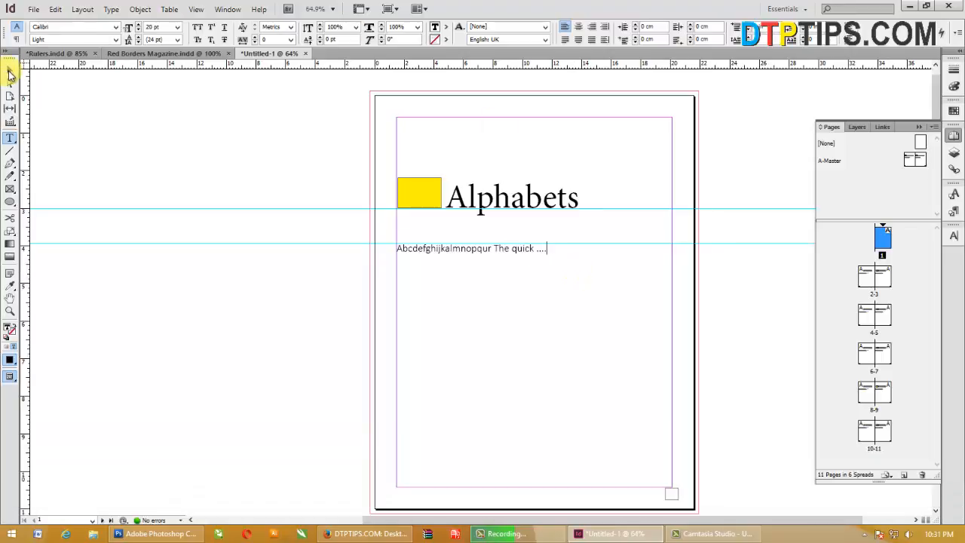
left_click(9, 72)
left_click(113, 157)
Create a new two-page master with prefix B, name Master, based on [None] and Letter page size
scroll(506, 301, "down", 5)
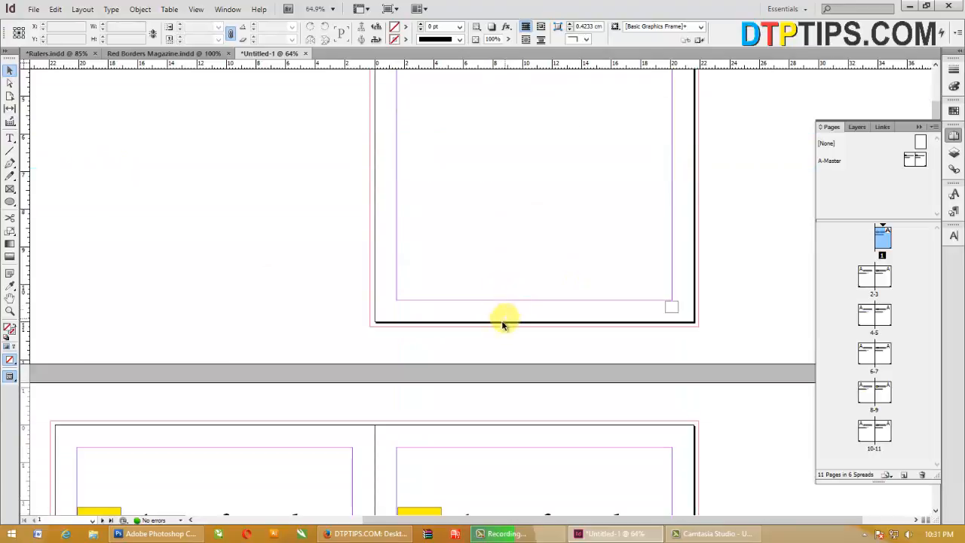
scroll(765, 323, "up", 5)
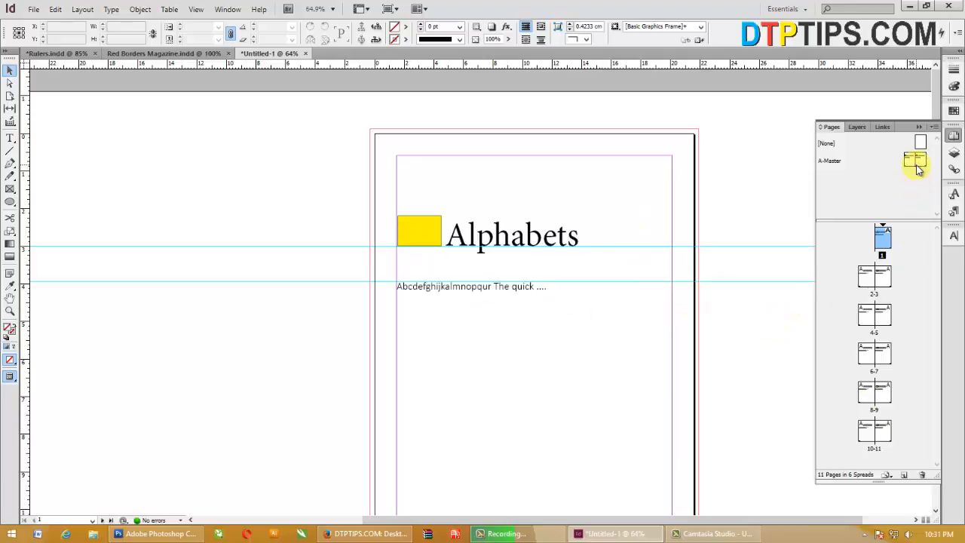
right_click(921, 164)
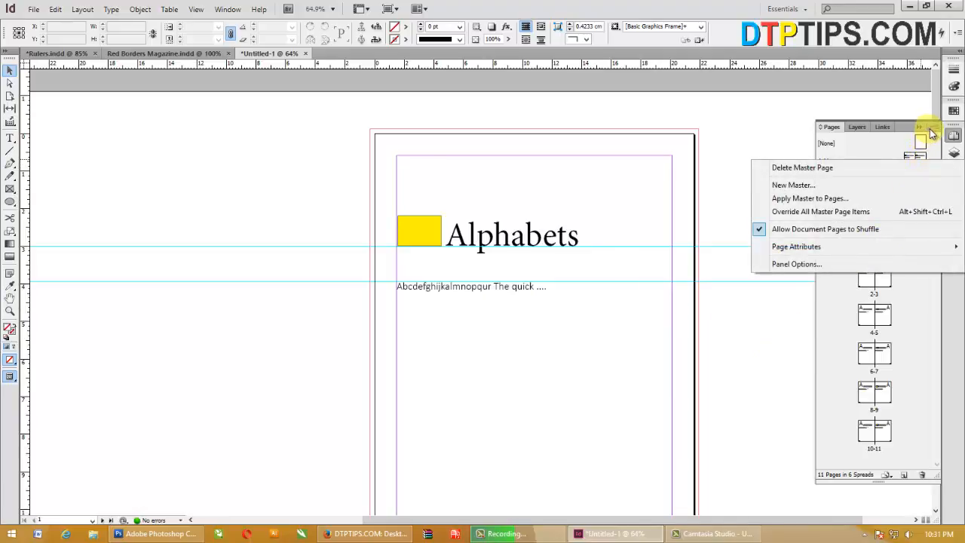
left_click(933, 127)
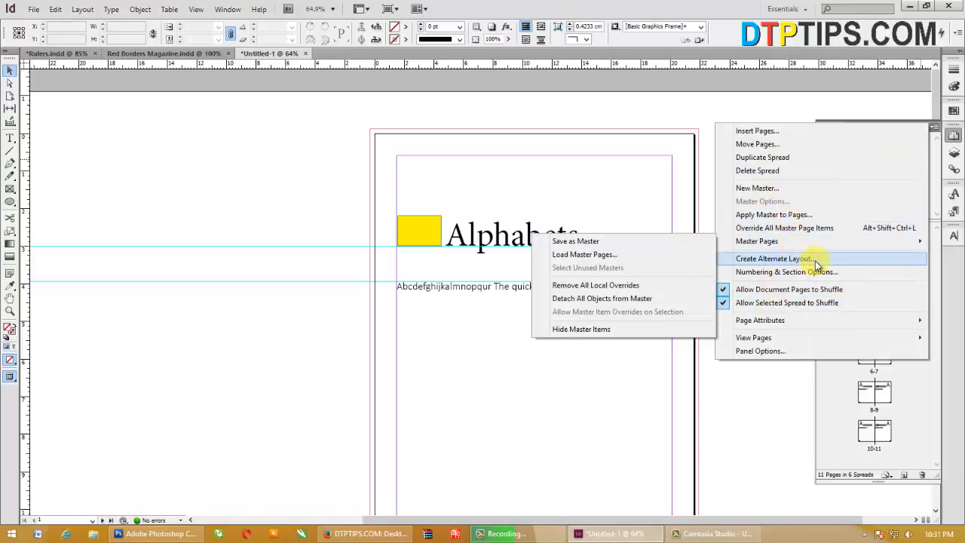
left_click(750, 189)
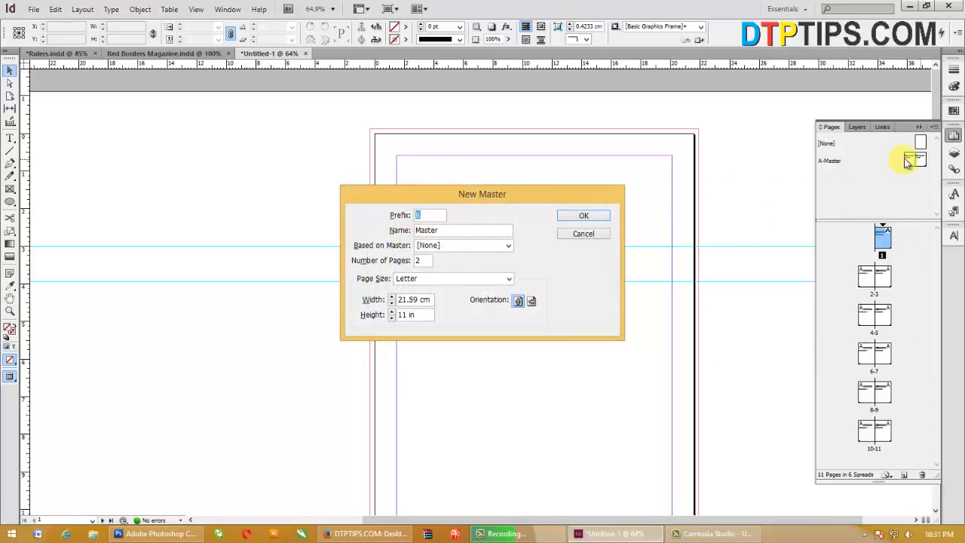
left_click(578, 217)
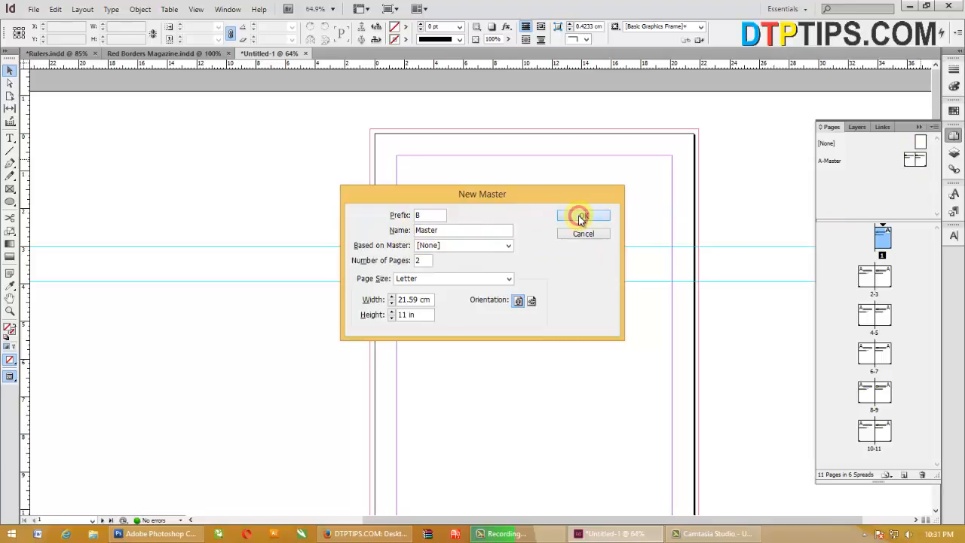
left_click(620, 255)
Look over the new B-Master spread and open the A-Master spread to compare the two
scroll(646, 338, "up", 1)
scroll(649, 338, "down", 3)
scroll(690, 347, "up", 3)
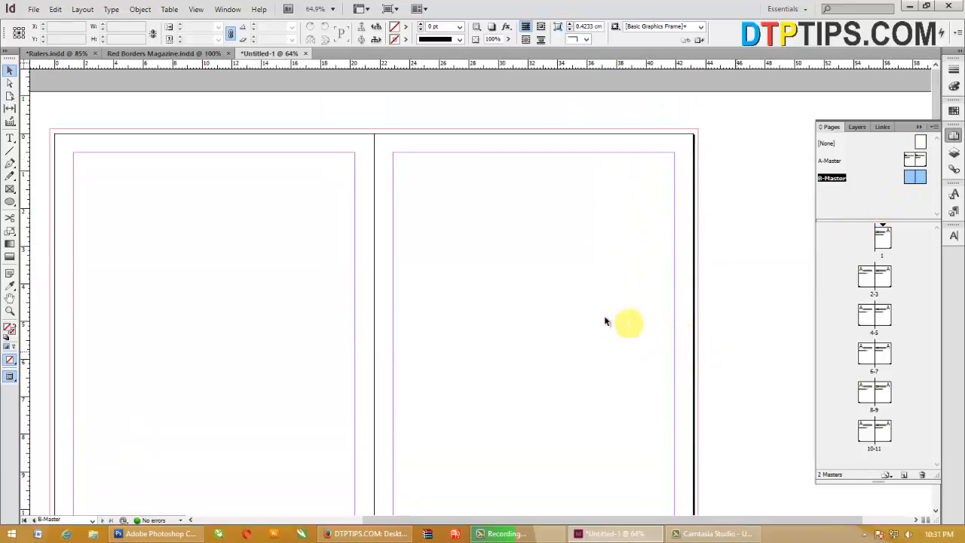
double_click(911, 159)
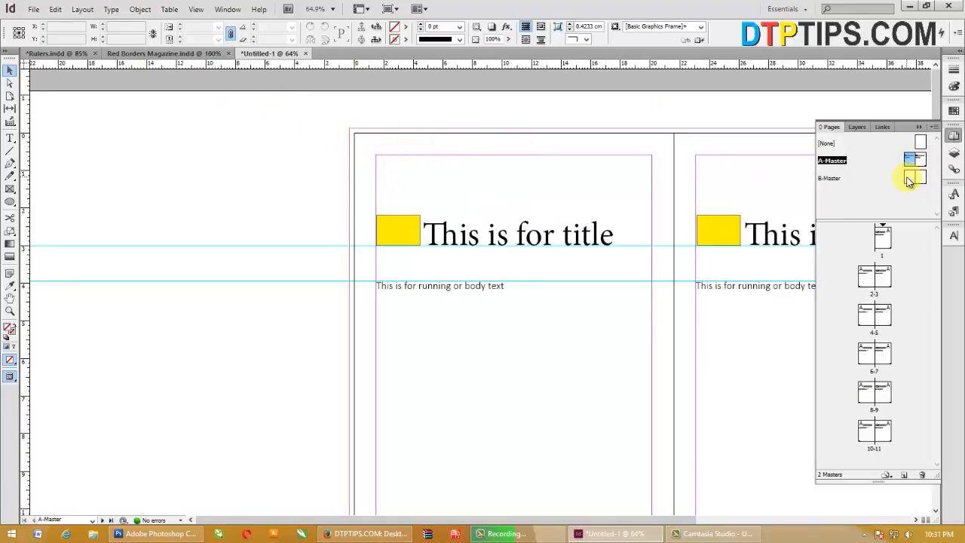
Check the margin and column settings of the A-Master spread without changing them
left_click(95, 10)
left_click(88, 38)
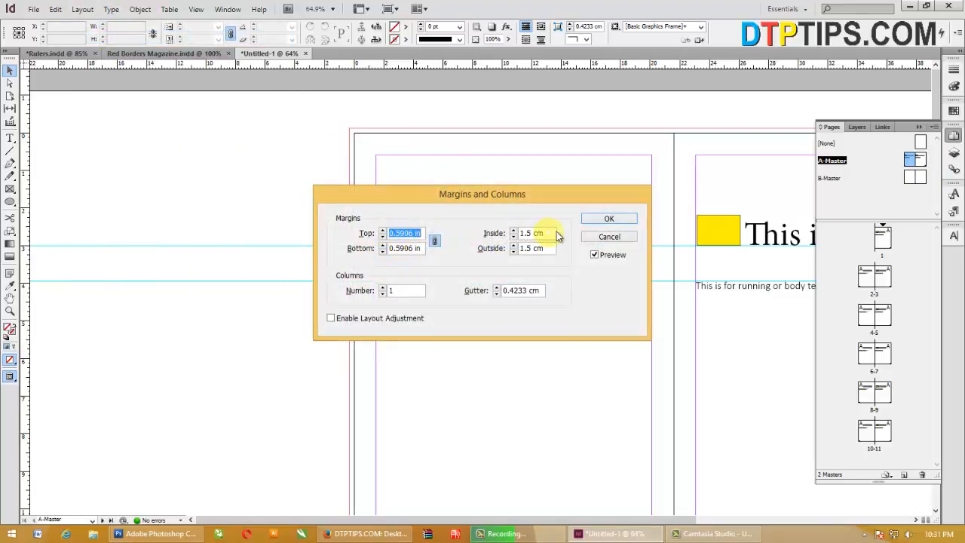
left_click(599, 240)
Set the top, bottom, inside and outside margins of both B-Master pages to 0.59 in
double_click(911, 182)
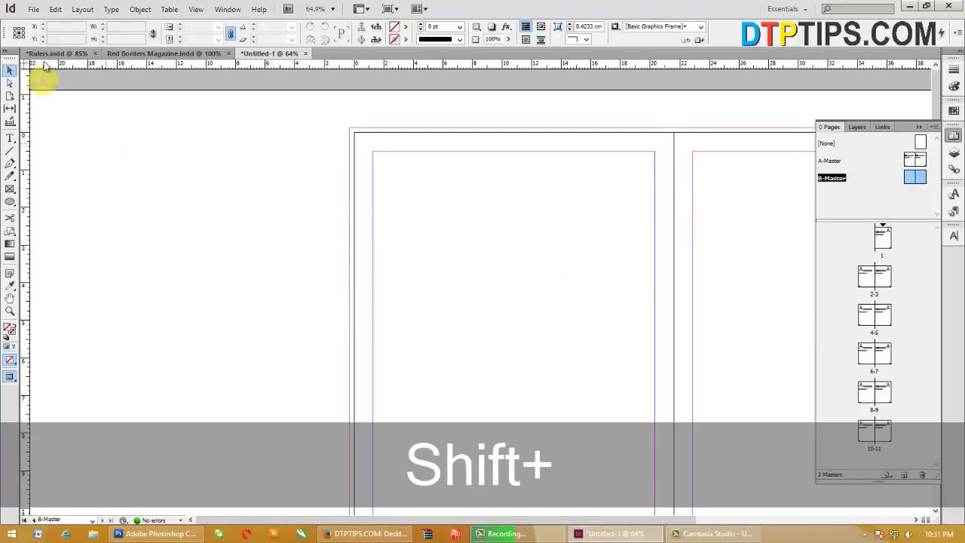
left_click(82, 10)
left_click(96, 38)
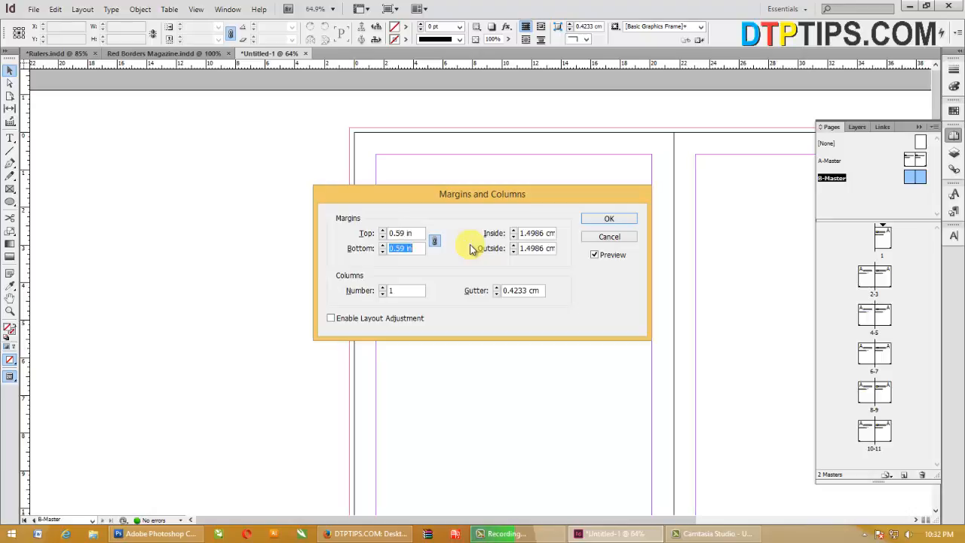
key("Return")
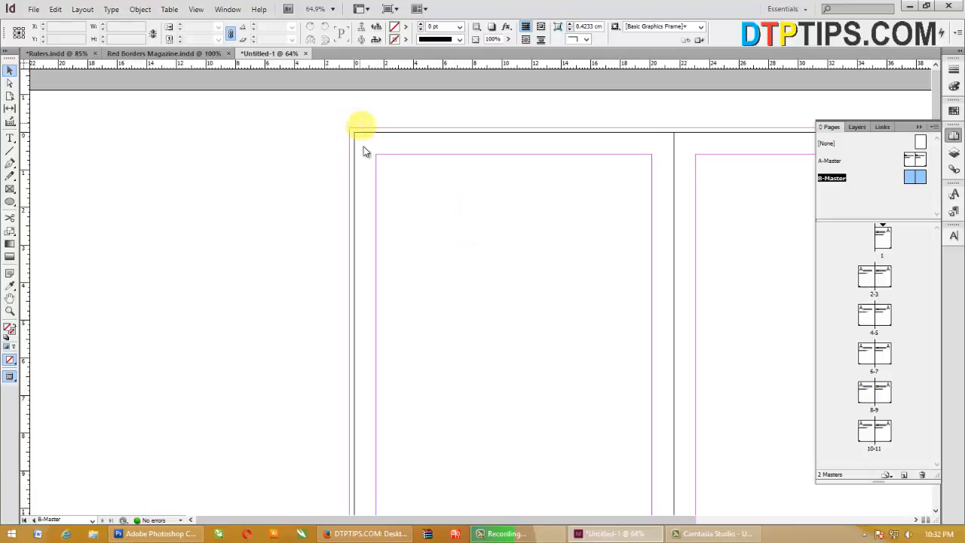
Copy the top margin value from the A-Master margin settings, leaving those settings as they are
double_click(906, 162)
left_click(82, 9)
left_click(103, 39)
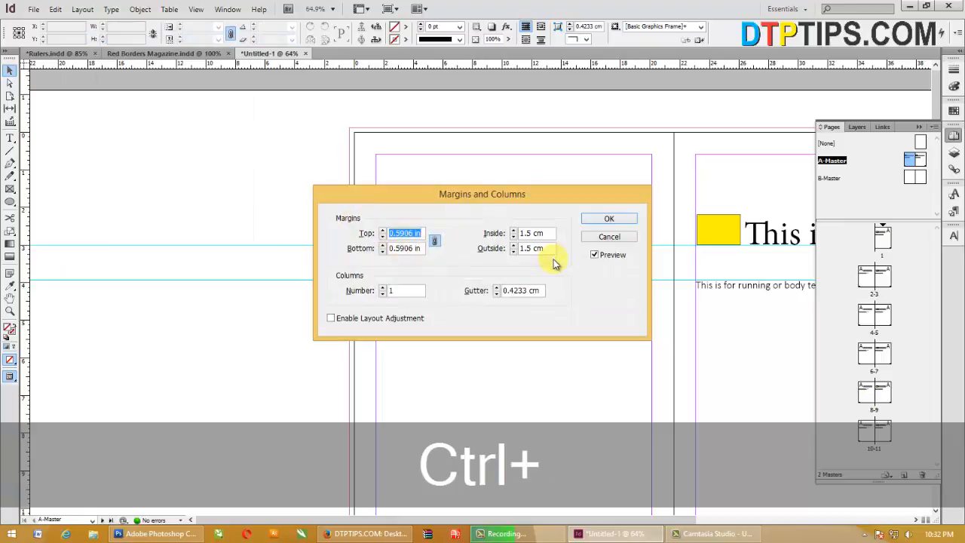
key("ctrl+c")
left_click(609, 237)
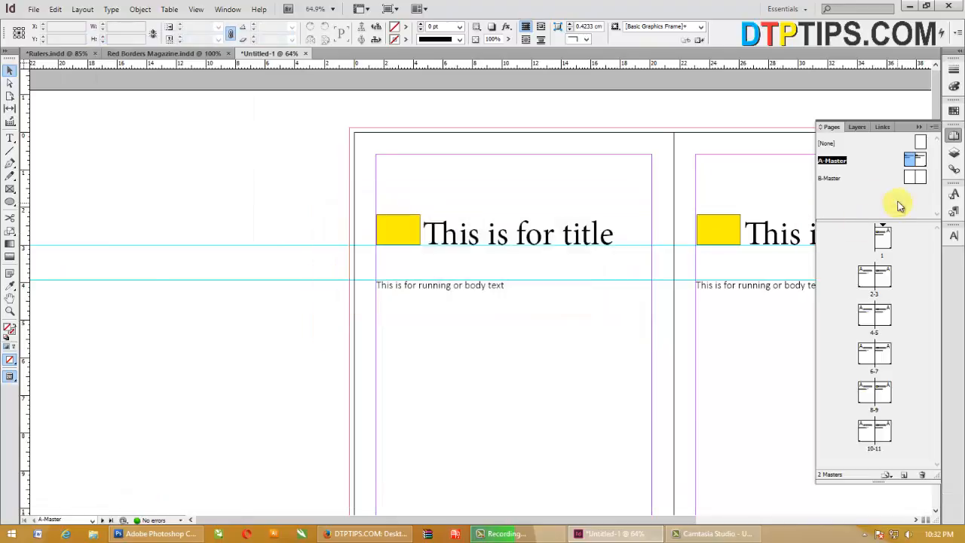
Paste the copied 0.5906 in as the top margin of both B-Master pages, keeping the margins linked
double_click(916, 179)
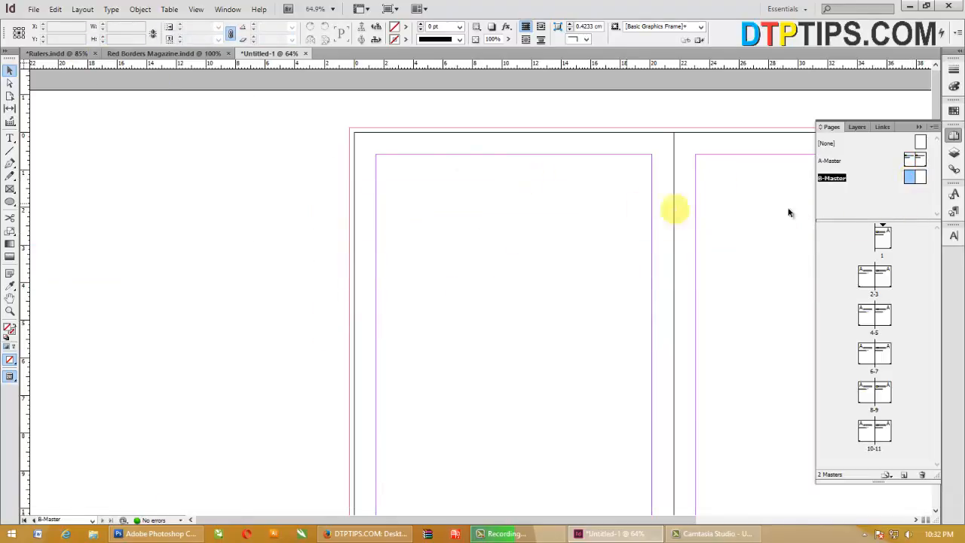
left_click(81, 9)
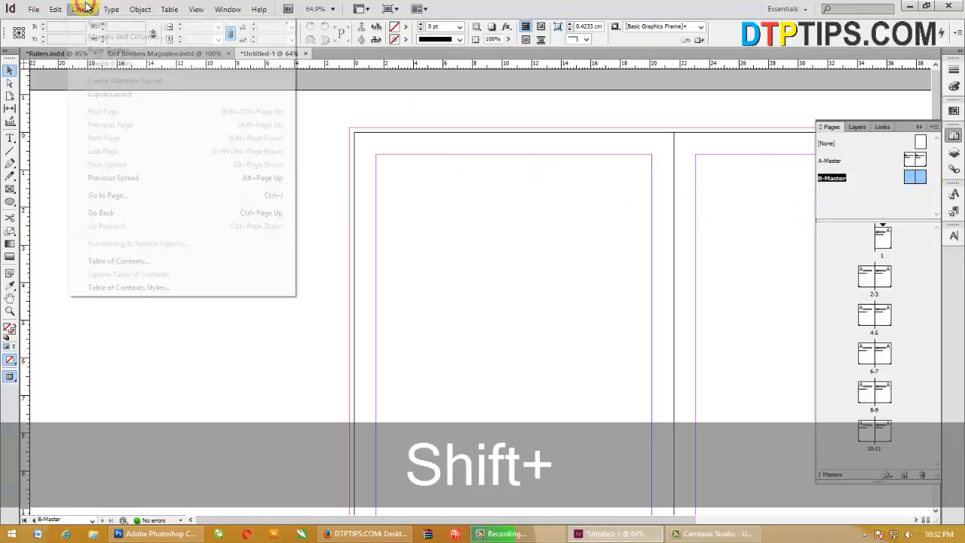
left_click(99, 37)
key("ctrl+v")
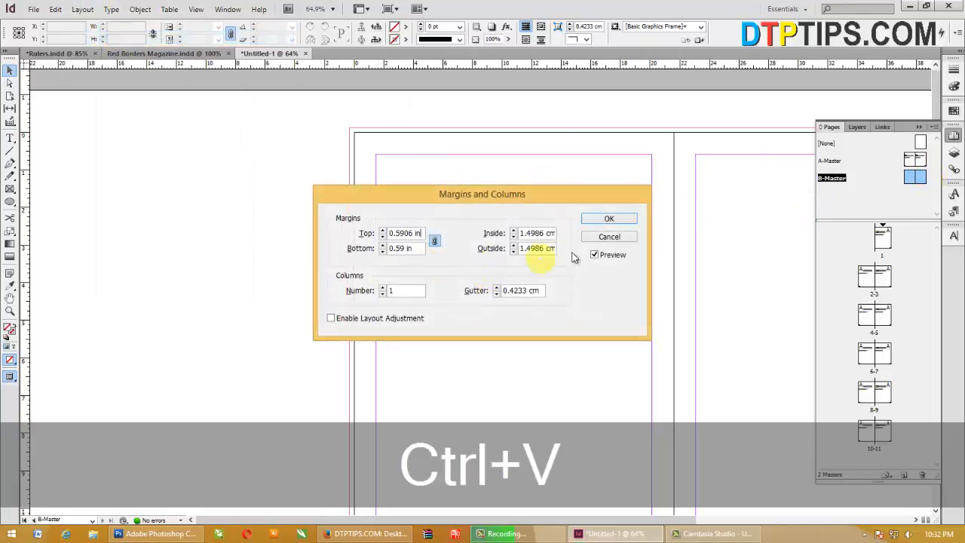
left_click(609, 220)
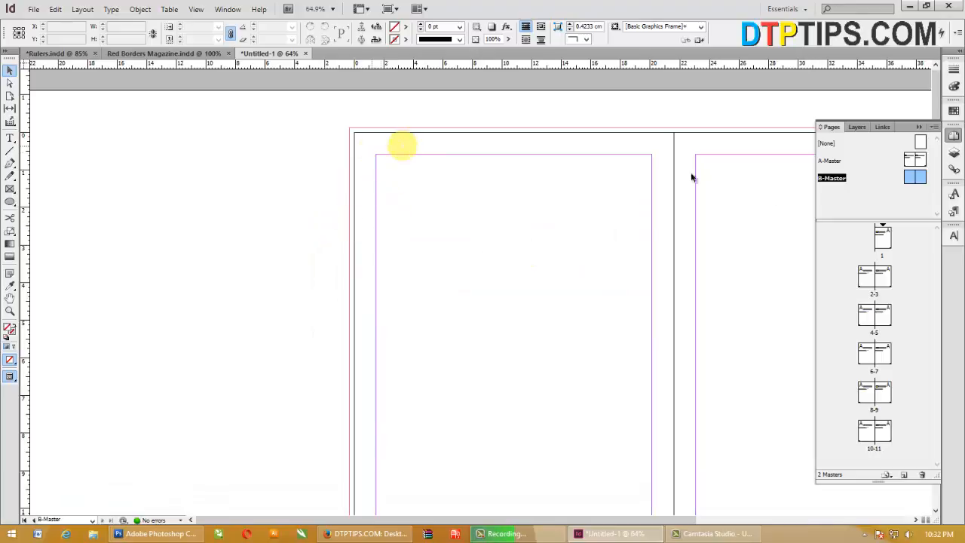
scroll(478, 345, "right", 5)
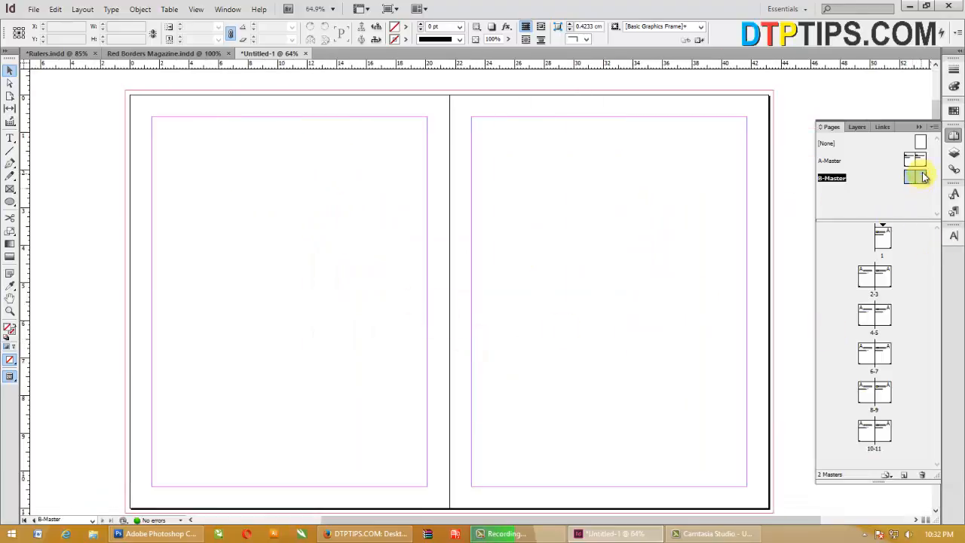
Copy the two small frames below the bottom margins of the A-Master spread
double_click(914, 162)
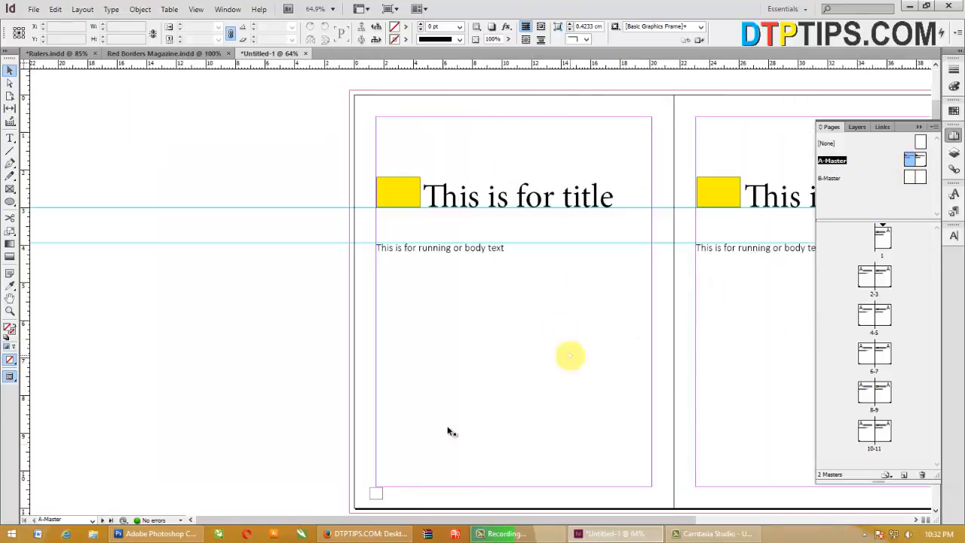
scroll(542, 377, "down", 2)
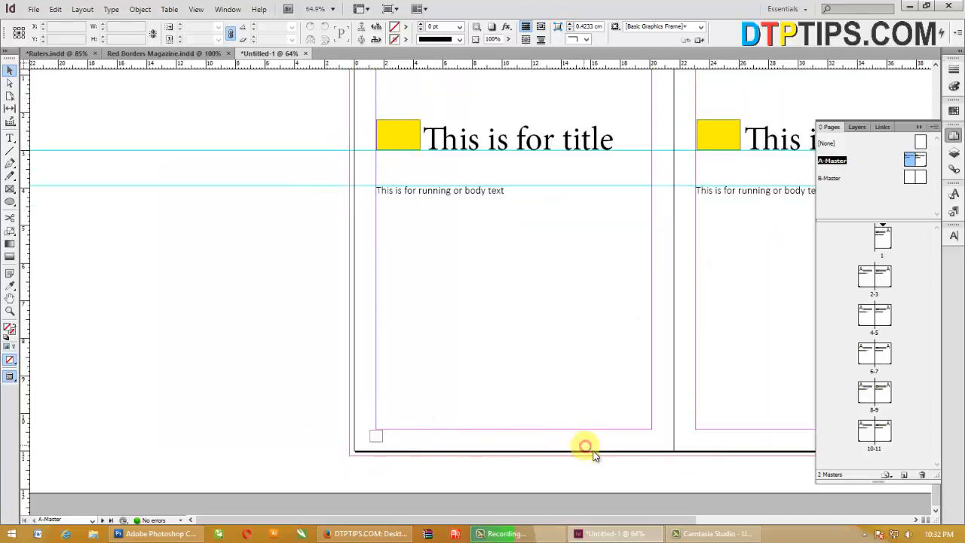
left_click_drag(266, 363, 322, 378)
left_click_drag(446, 407, 716, 483)
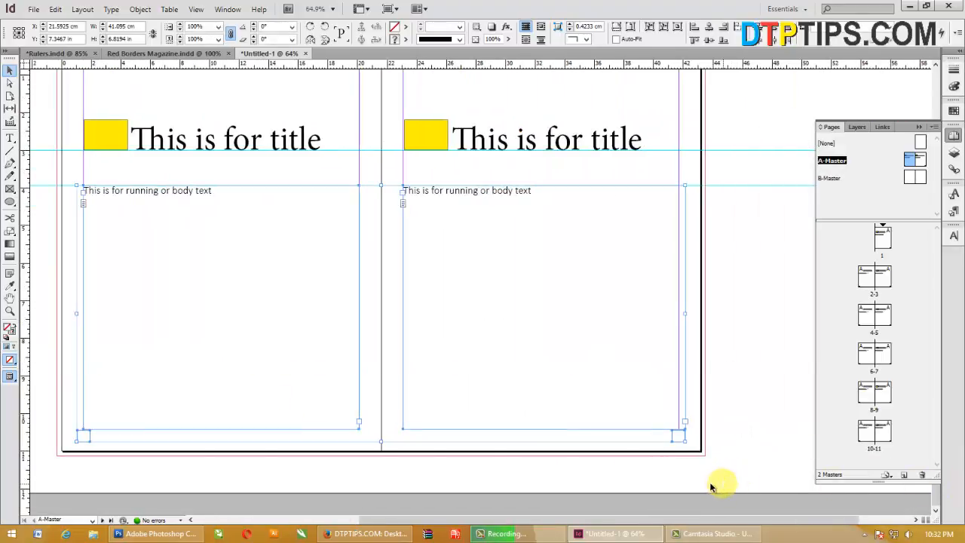
left_click_drag(709, 437, 38, 491)
key("ctrl+c")
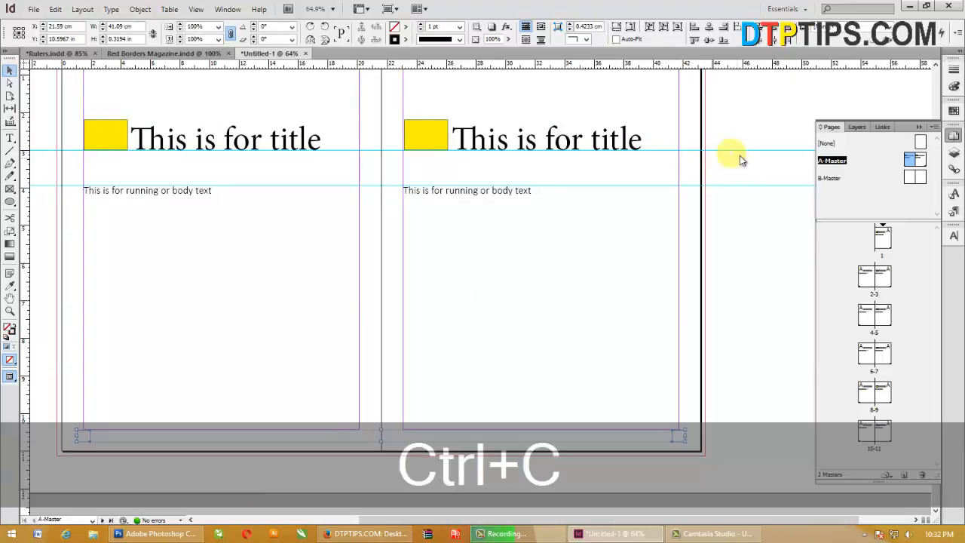
Paste the copied small frames in place on the B-Master spread
double_click(914, 177)
right_click(494, 276)
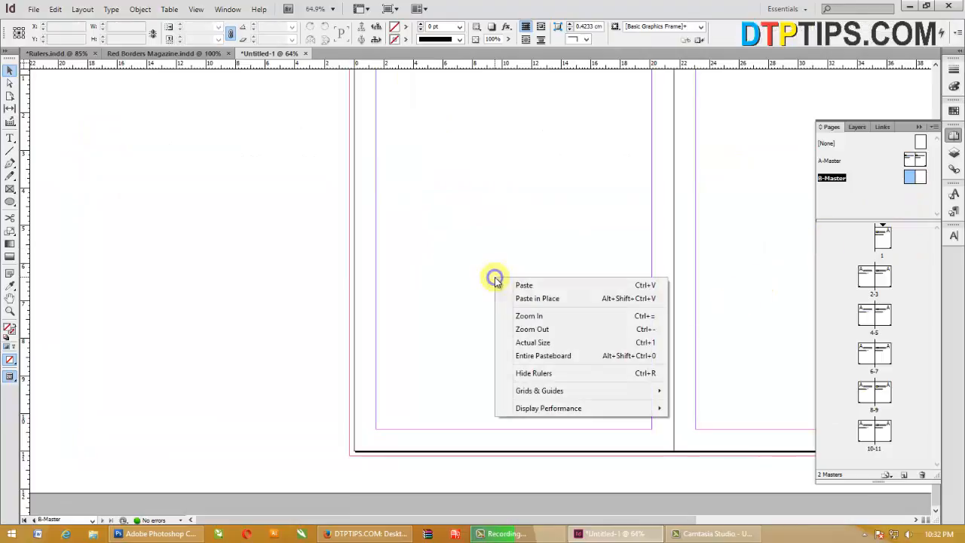
left_click(549, 298)
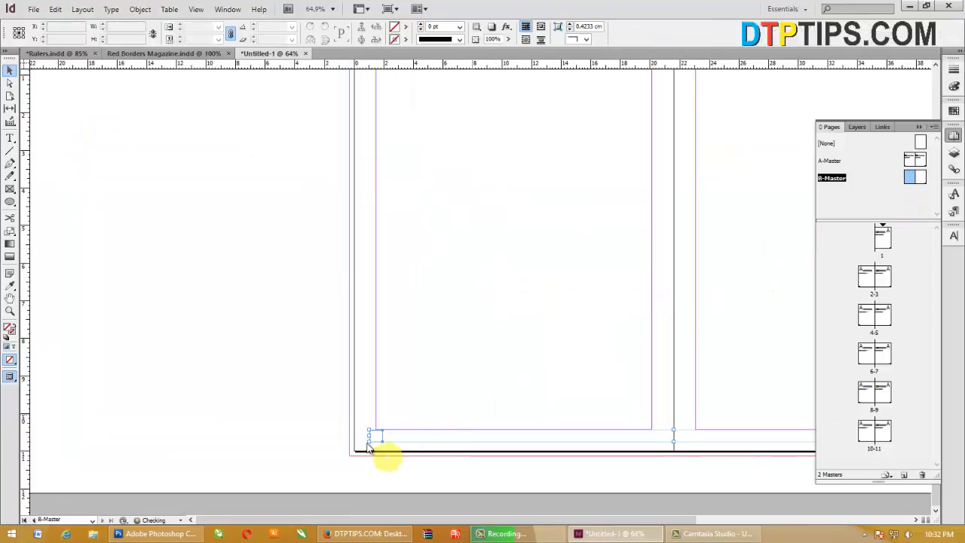
left_click(254, 422)
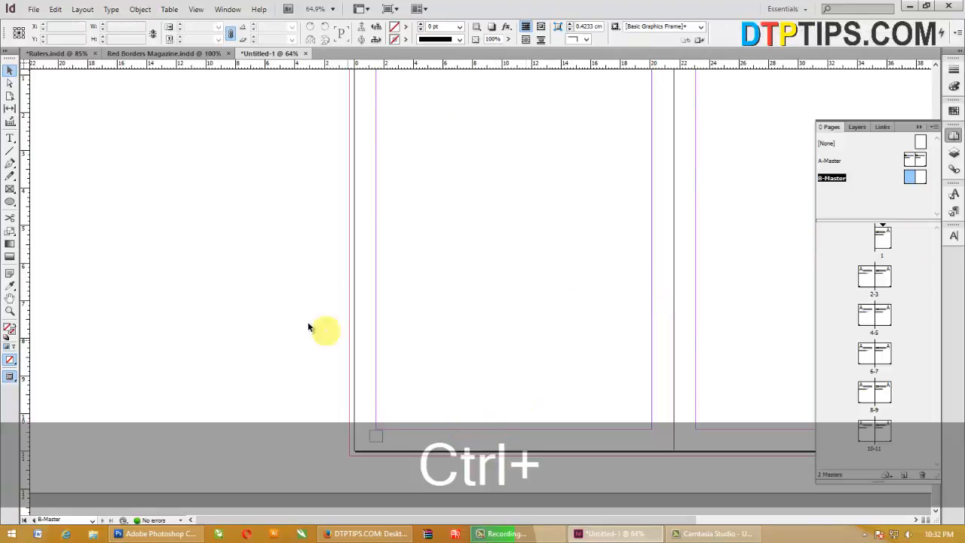
scroll(287, 308, "right", 5)
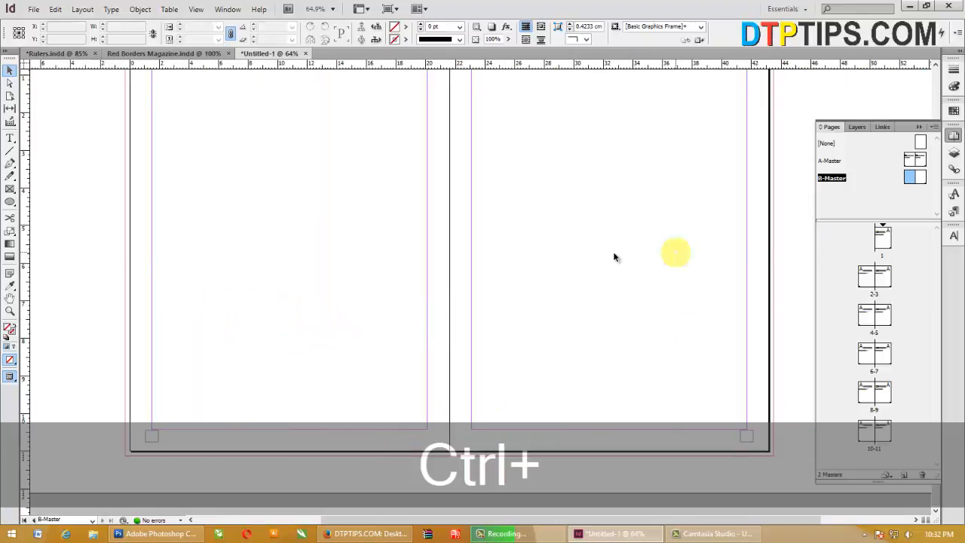
scroll(632, 258, "up", 2)
scroll(490, 264, "down", 1)
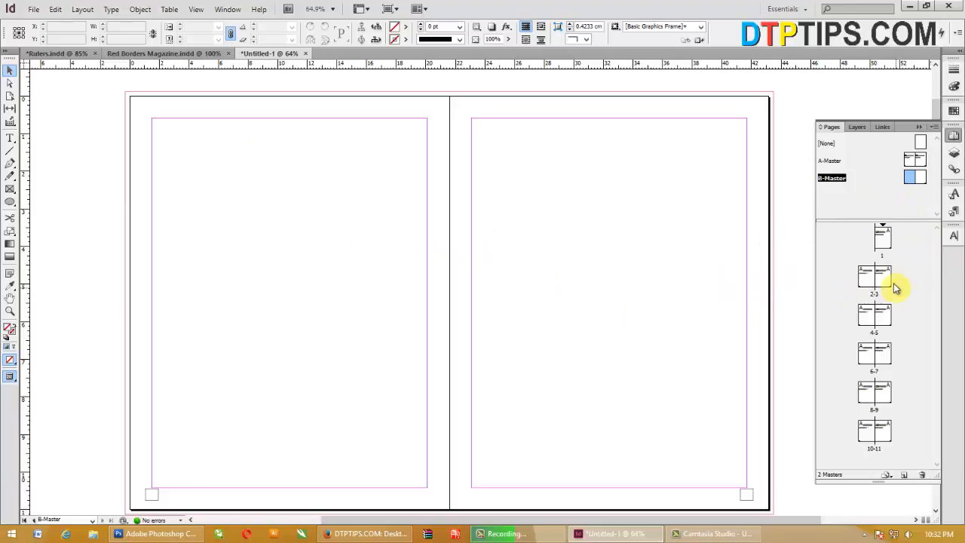
Apply B-Master to pages 2-6
double_click(882, 240)
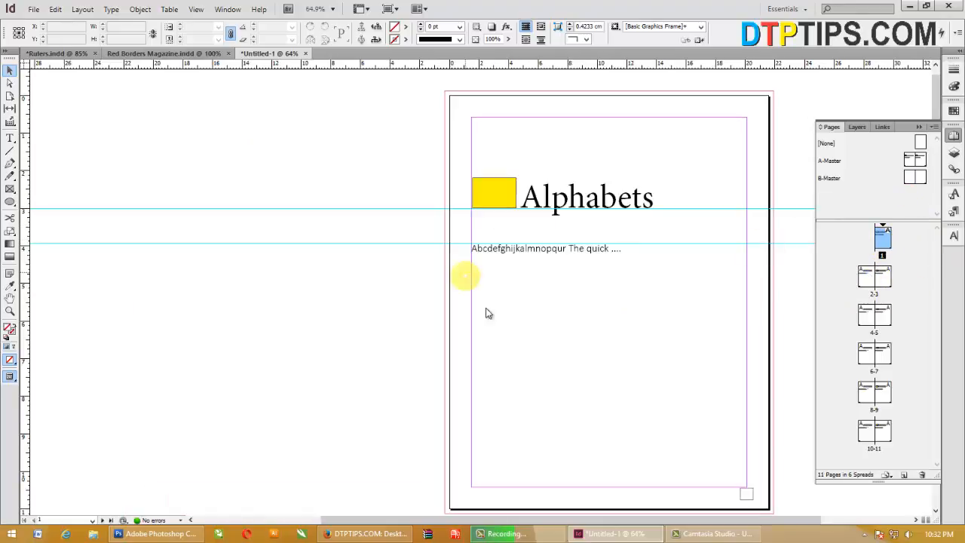
left_click(866, 283)
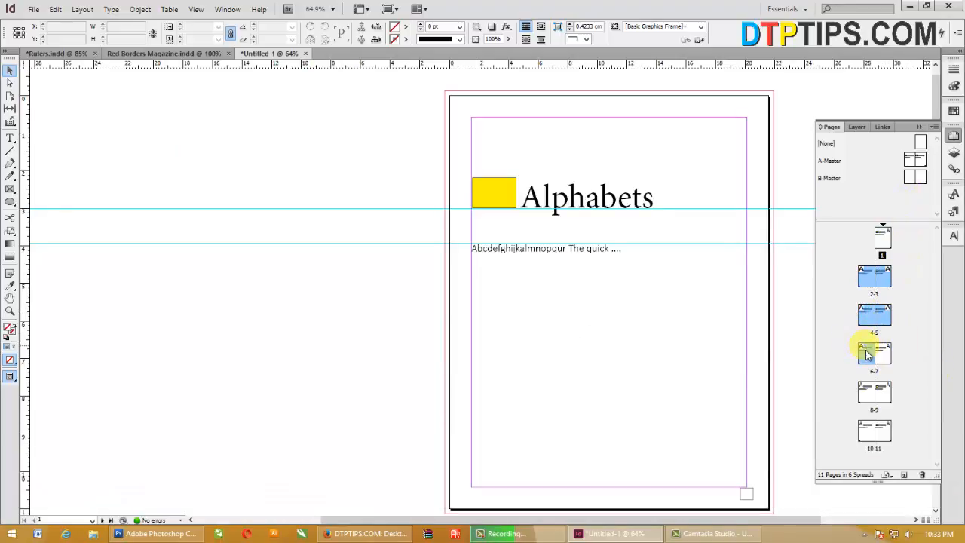
right_click(865, 353)
left_click(805, 219)
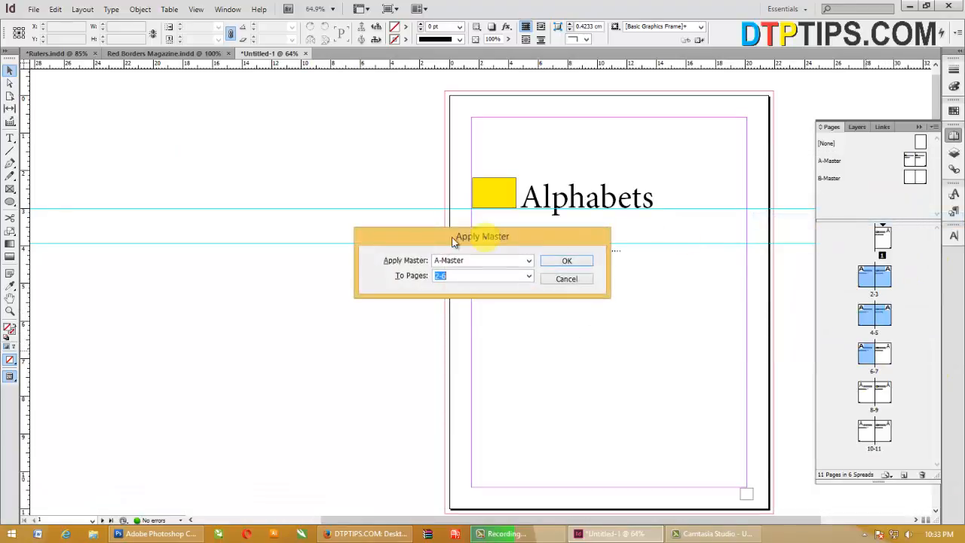
left_click(460, 260)
left_click(459, 292)
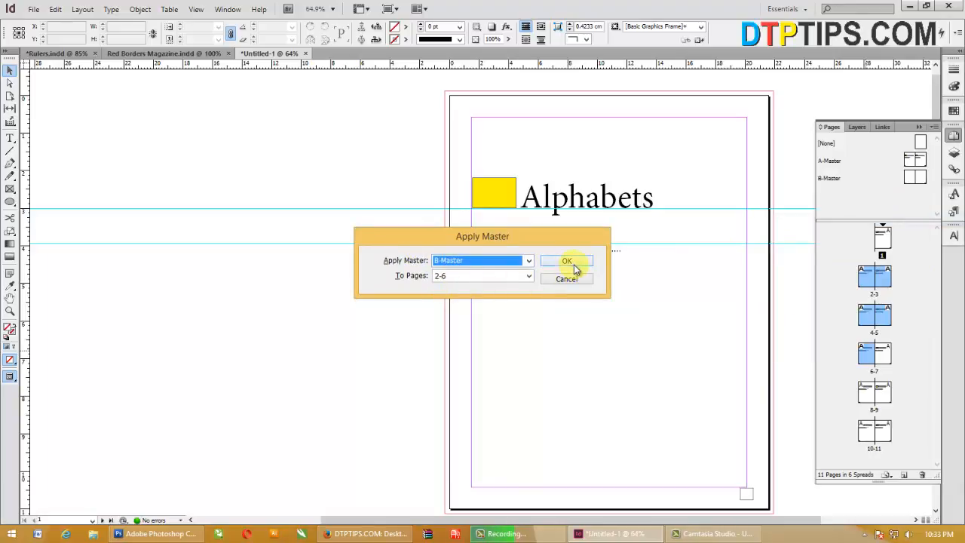
left_click(569, 261)
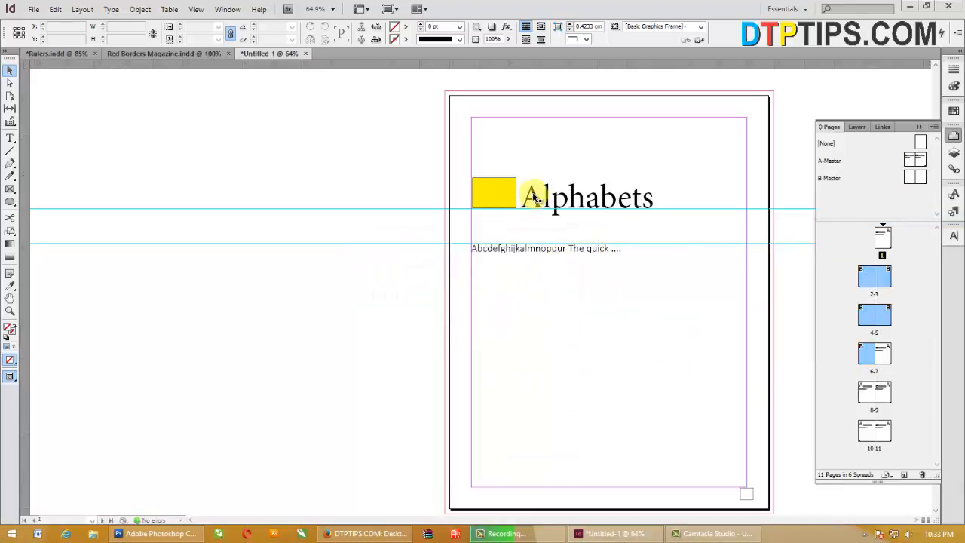
Narrow the body text frame on page 1 to the right margin guide, 18.59 cm wide
scroll(556, 331, "down", 10)
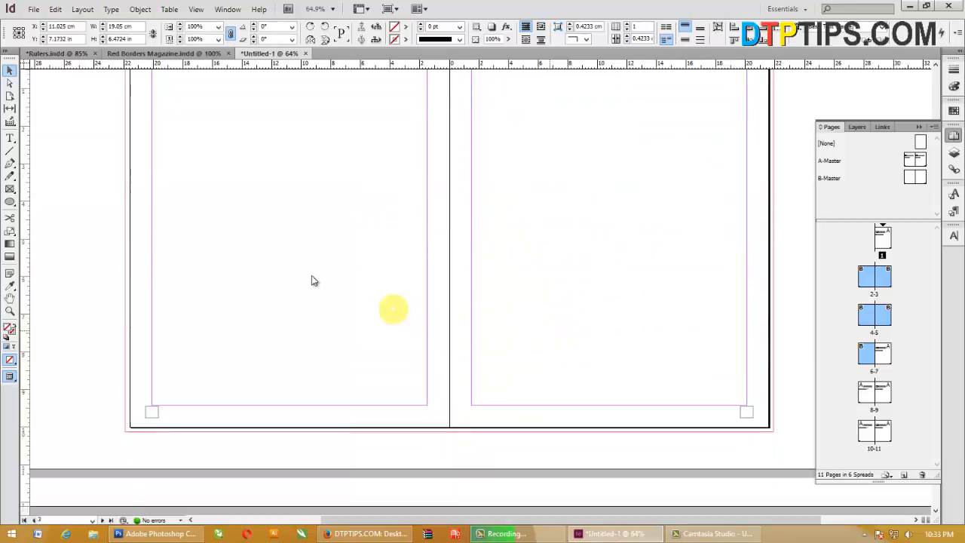
scroll(354, 322, "up", 8)
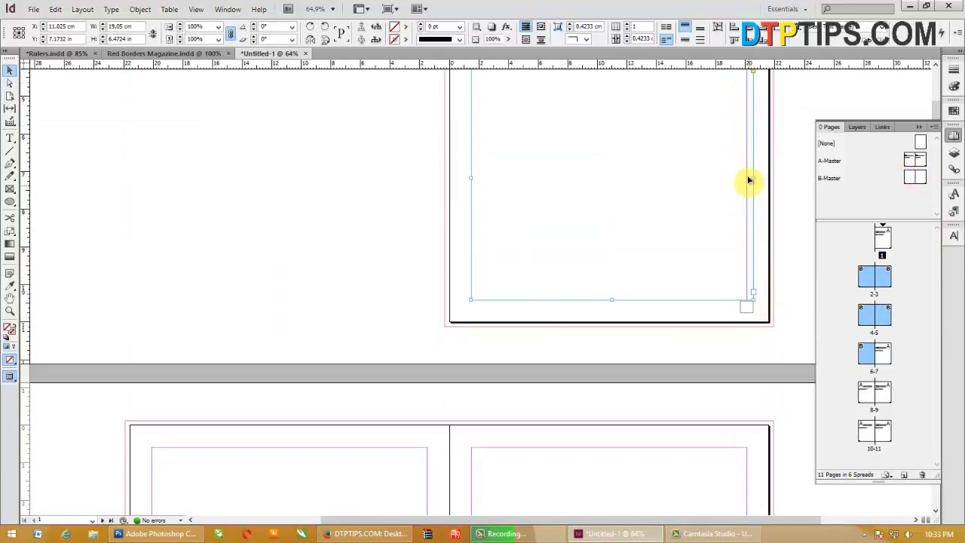
mouse_move(754, 175)
left_mouse_down()
mouse_move(740, 188)
mouse_move(746, 181)
left_mouse_up()
Thread the page 1 body text into new margin-filling text frames on pages 2 and 3
left_click(746, 305)
scroll(603, 396, "down", 1)
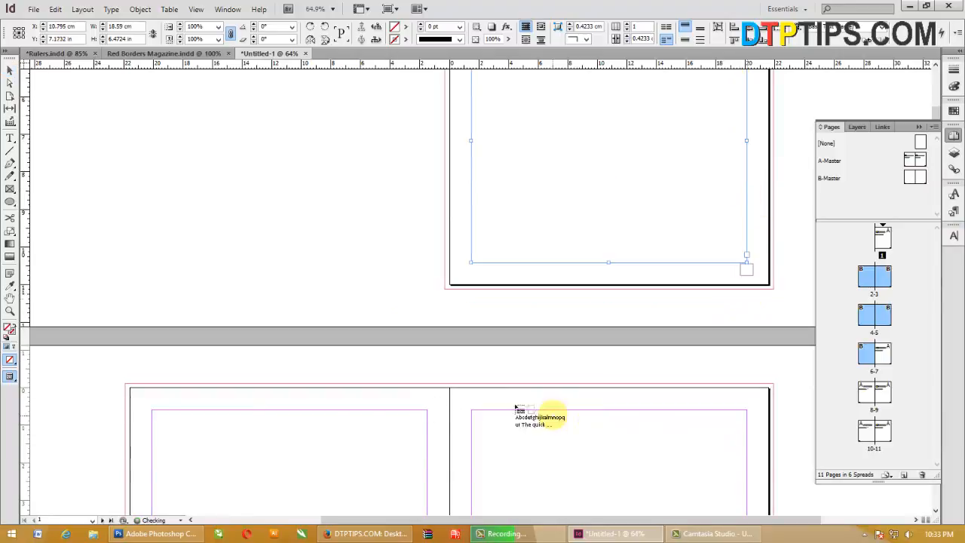
left_click(155, 412)
scroll(264, 427, "down", 1)
scroll(509, 407, "down", 7)
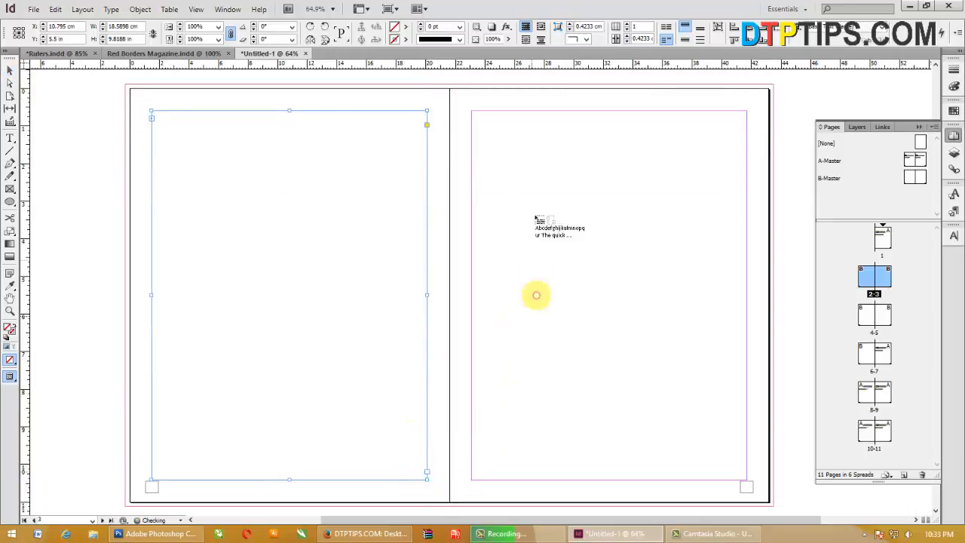
left_click(469, 118)
scroll(541, 437, "down", 3)
scroll(452, 407, "down", 5)
scroll(394, 387, "up", 8)
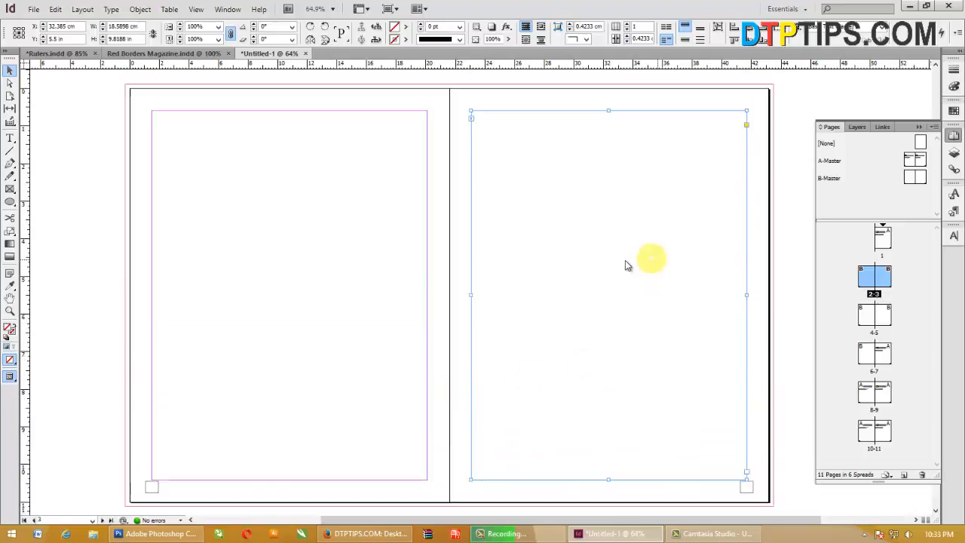
Override the yellow block beside the page 1 title and extend it upward to a height of 1.6 in
scroll(656, 301, "up", 14)
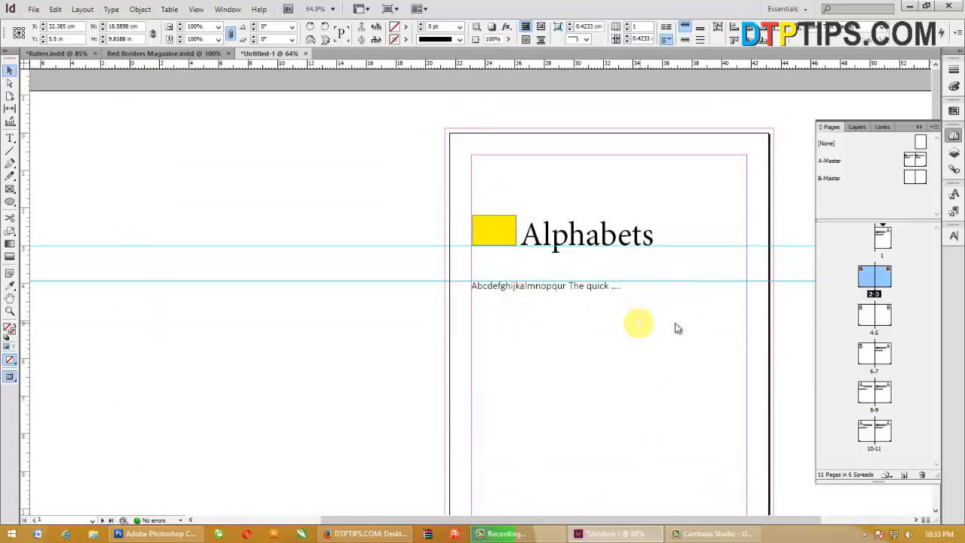
left_click(556, 233)
left_click(520, 238)
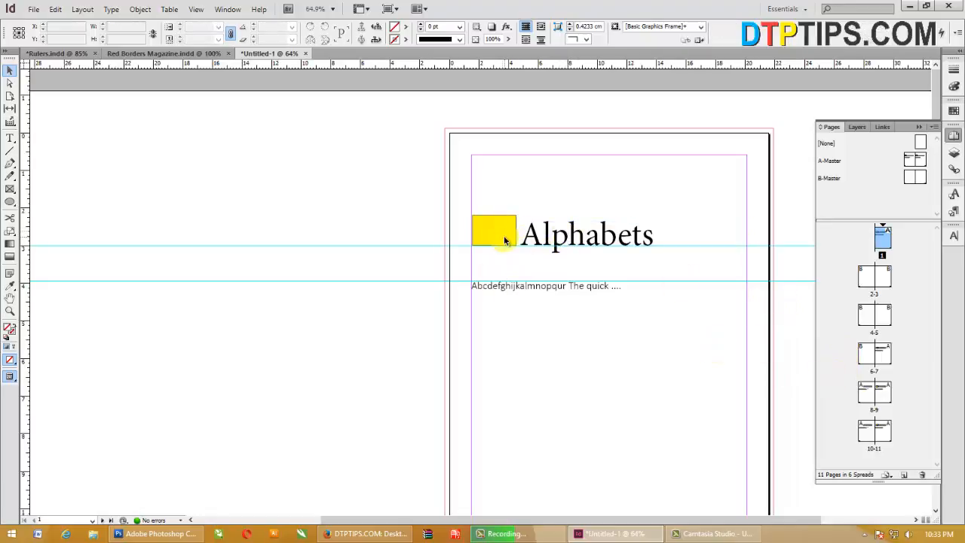
left_click(502, 229)
left_click_drag(494, 215, 501, 184)
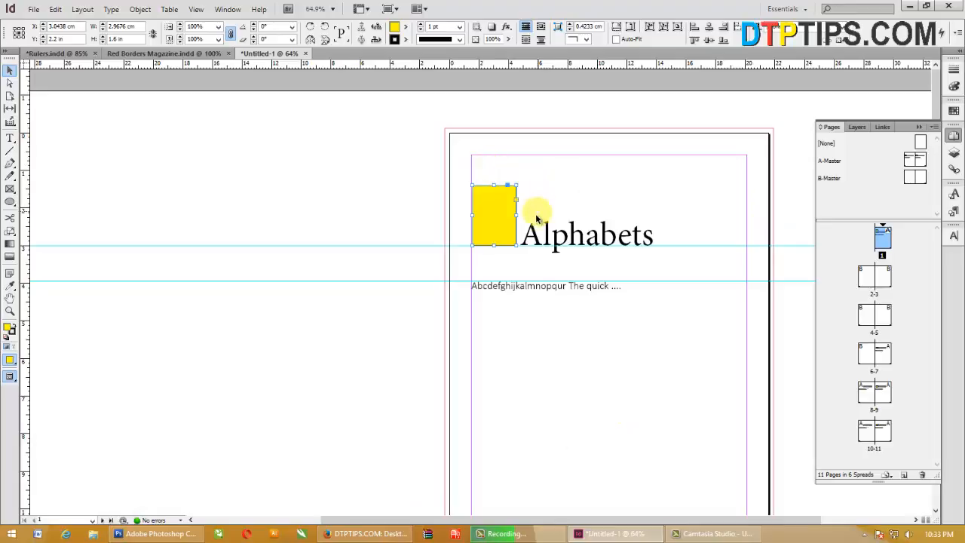
Switch to Firefox and search the web for "alphabet picture" in a new tab
left_click(398, 534)
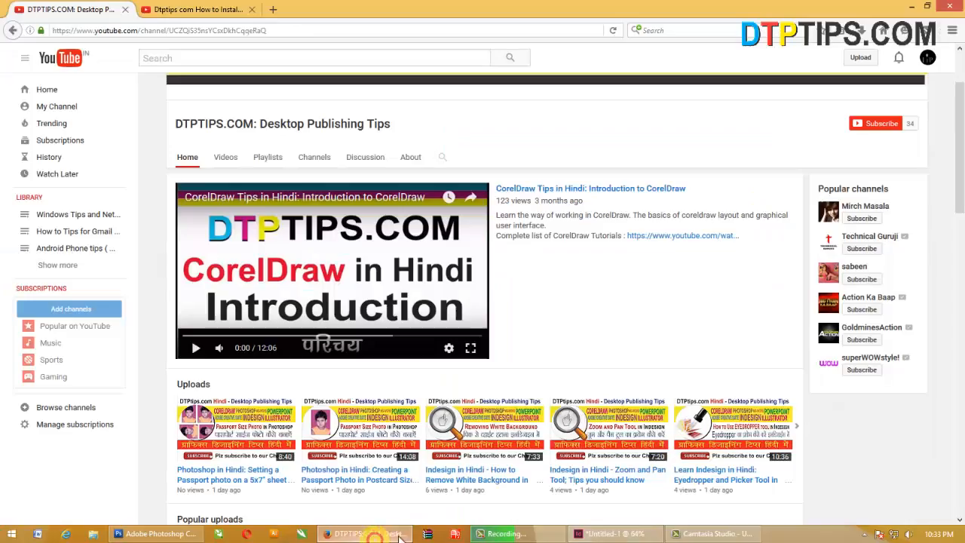
left_click(273, 9)
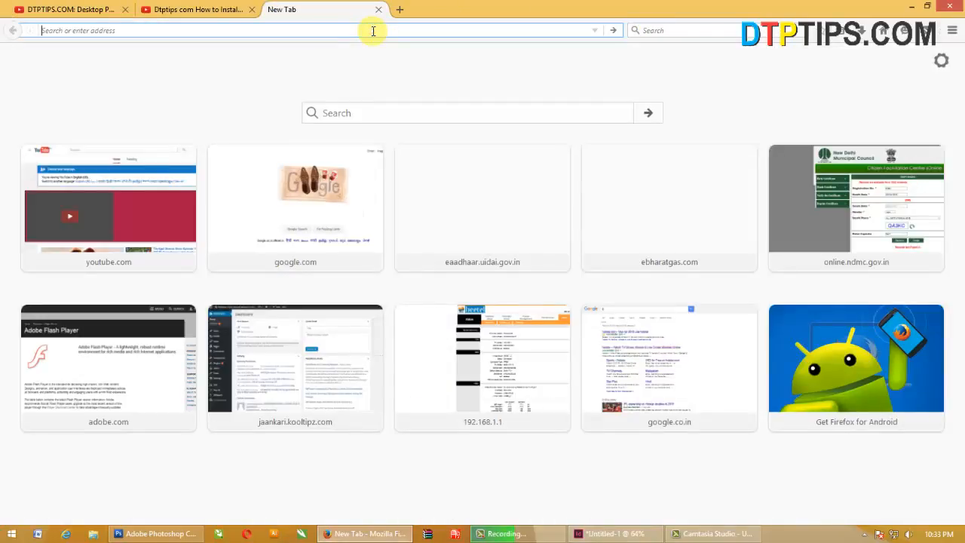
type("p")
key("BackSpace")
key("BackSpace")
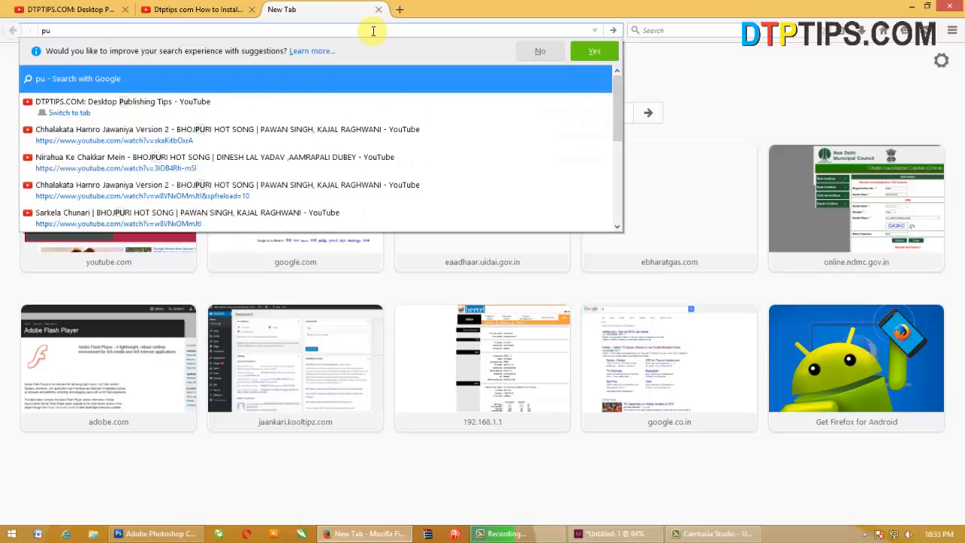
key("BackSpace")
type("icture")
key("Home")
type("al")
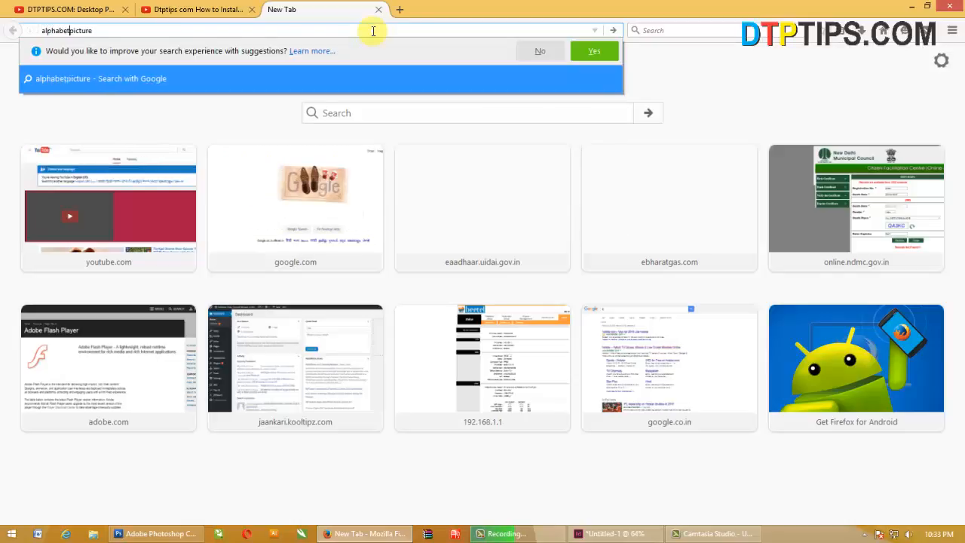
key("Return")
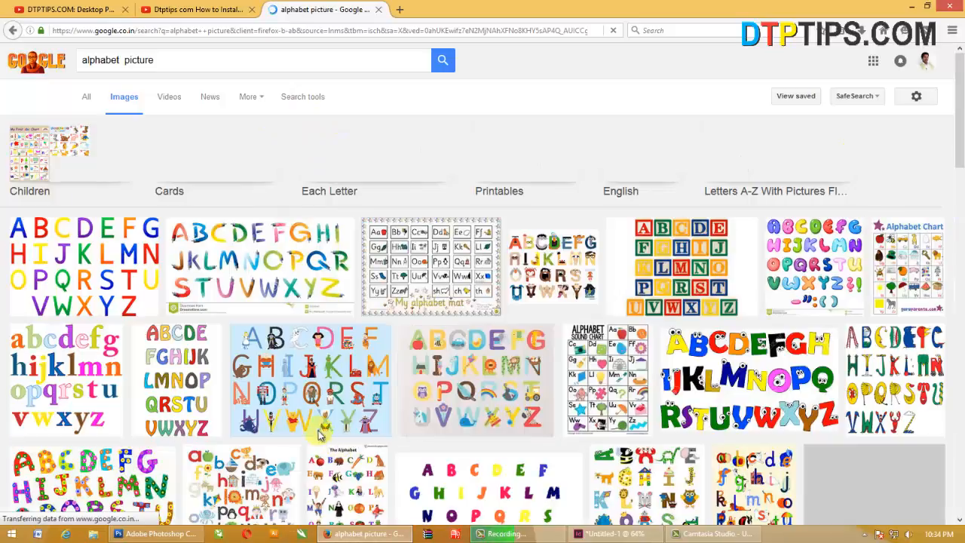
Browse the alphabet image results and open the related "Each Letter" image group
scroll(578, 381, "down", 3)
scroll(577, 377, "down", 7)
scroll(564, 377, "up", 6)
scroll(559, 382, "up", 5)
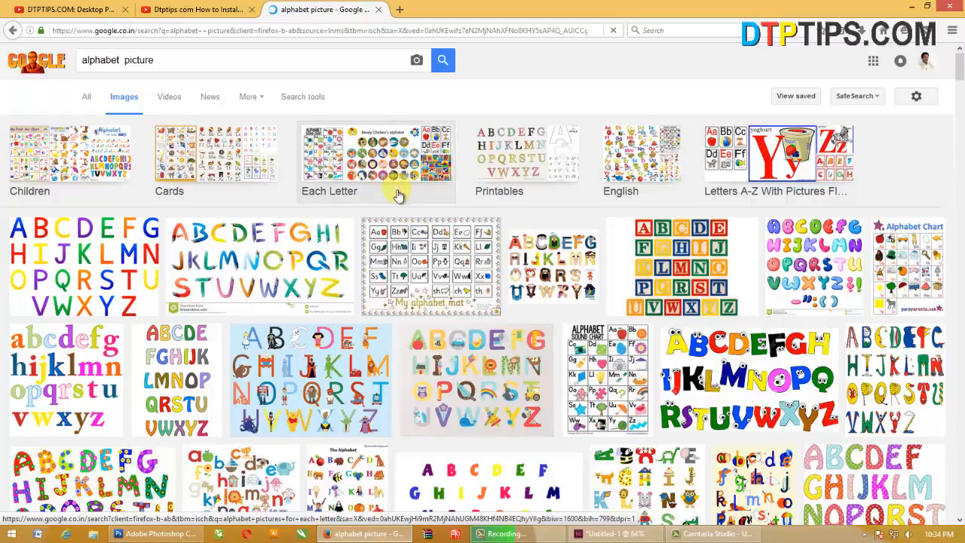
left_click(398, 188)
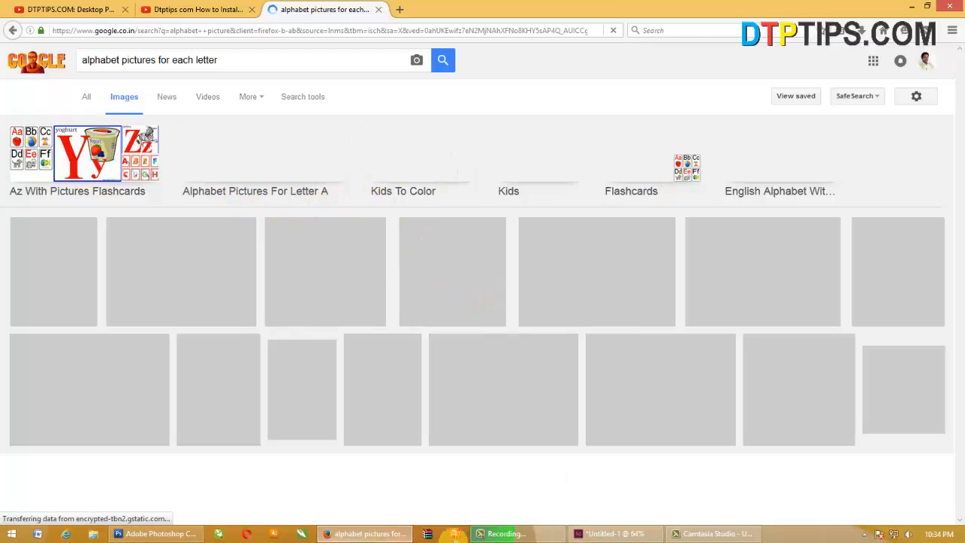
Switch back to InDesign, override the title on page 7 and replace its text with "Numbers"
left_click(616, 534)
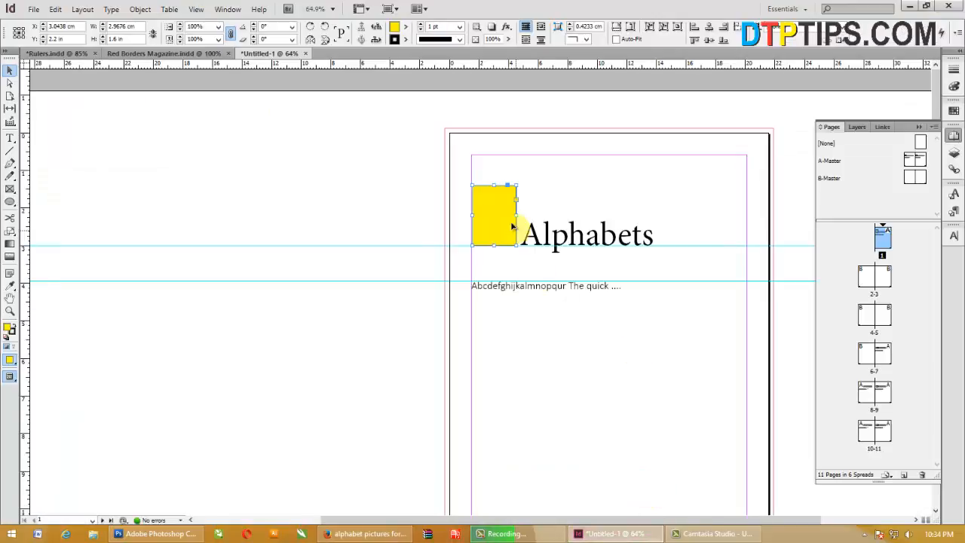
left_click(658, 409)
scroll(658, 409, "down", 10)
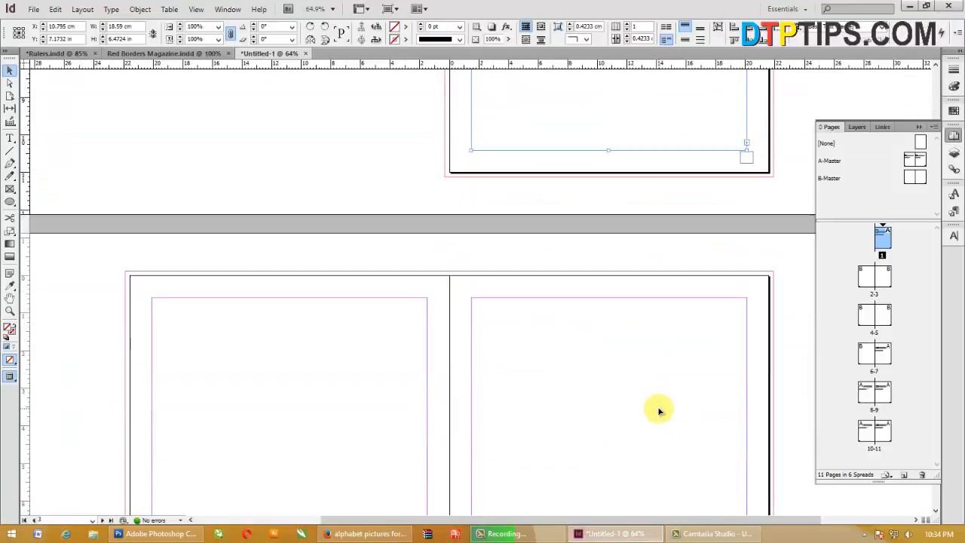
scroll(658, 410, "down", 7)
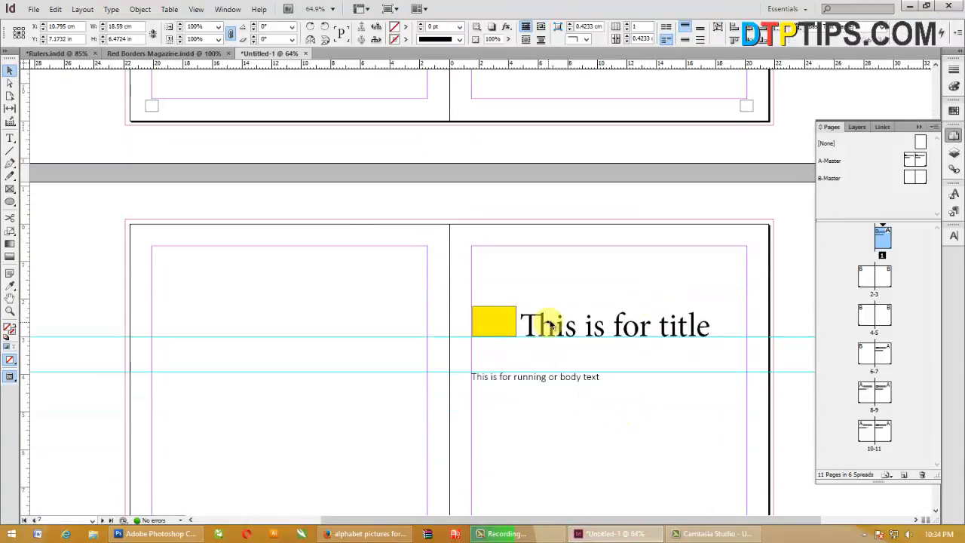
left_click(628, 324, "ctrl+shift")
double_click(624, 324)
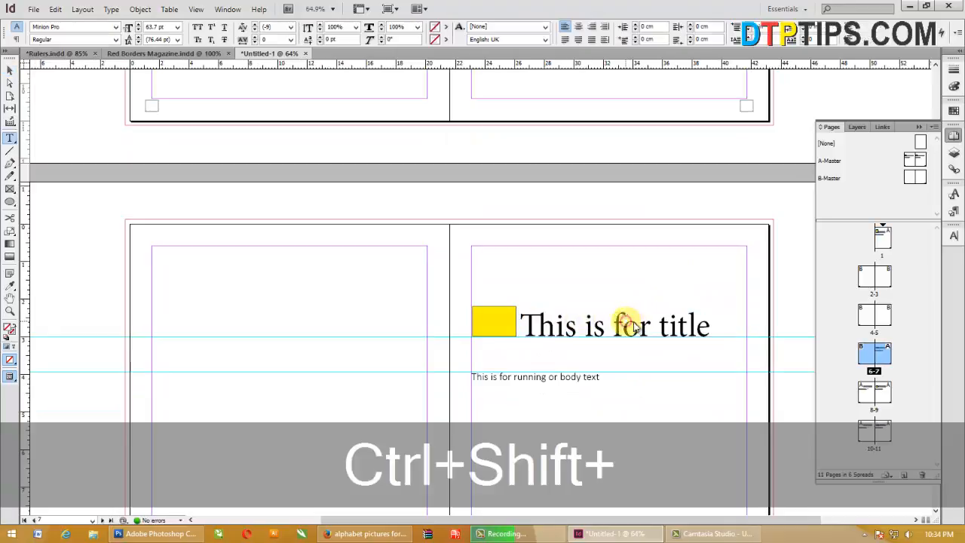
key("ctrl+a")
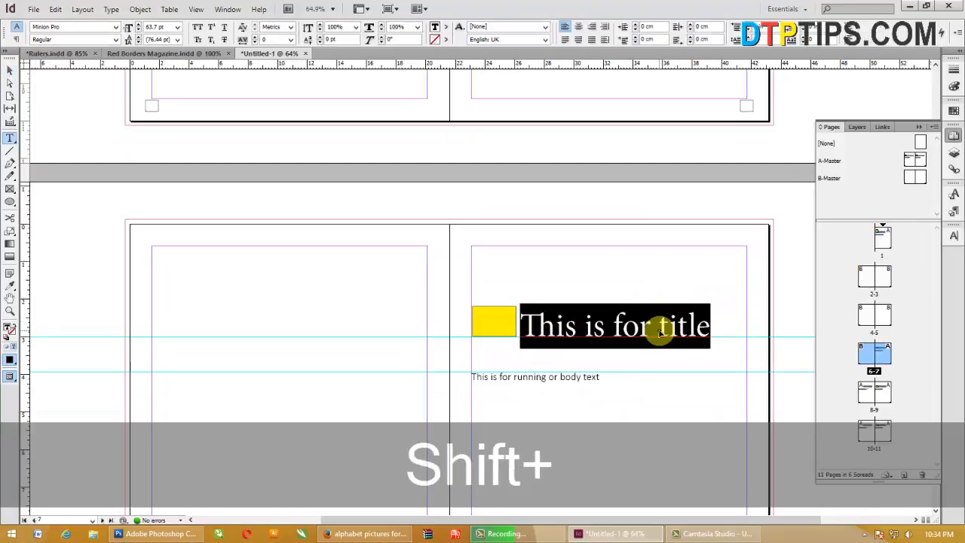
type("NB")
key("BackSpace")
type("\\")
key("BackSpace")
type("umbers")
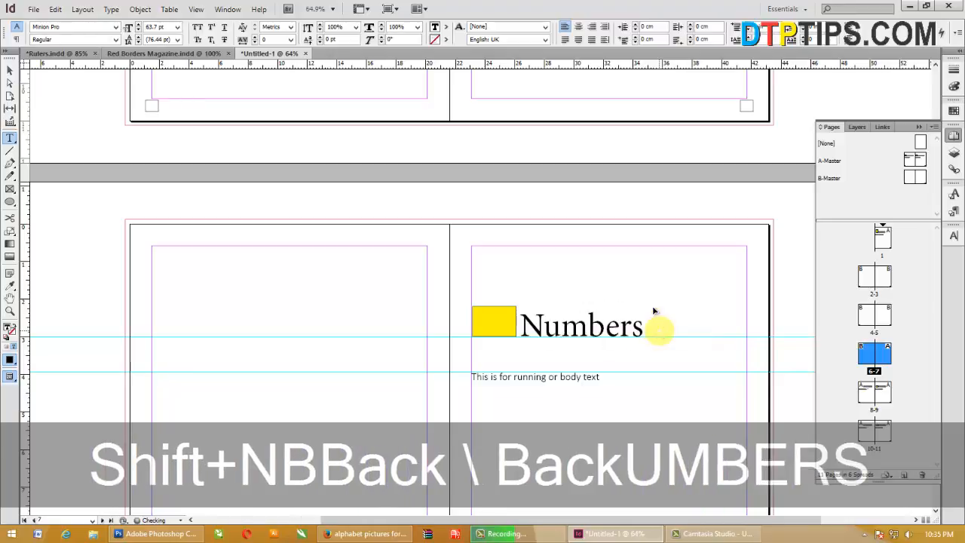
Apply B-Master to pages 8-11
left_click(877, 392)
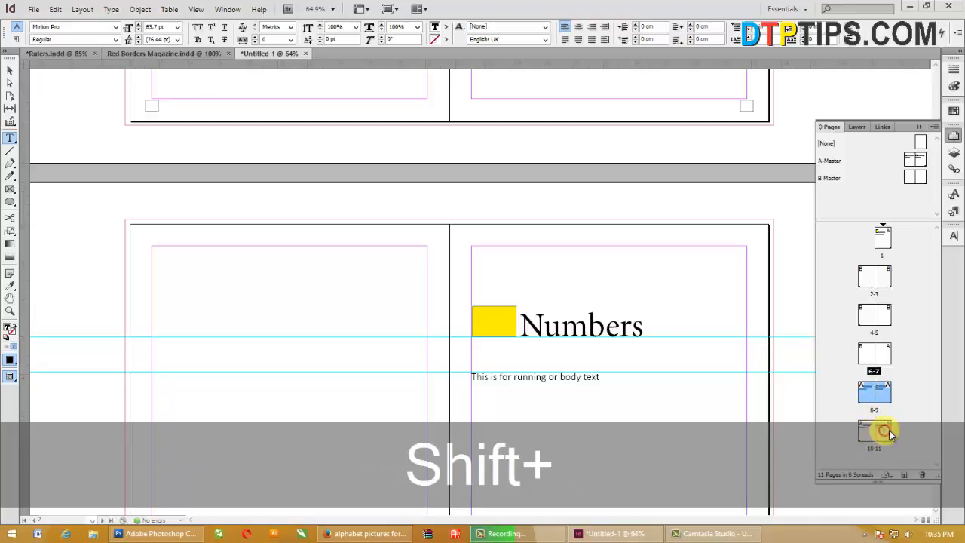
left_click(878, 429, "shift")
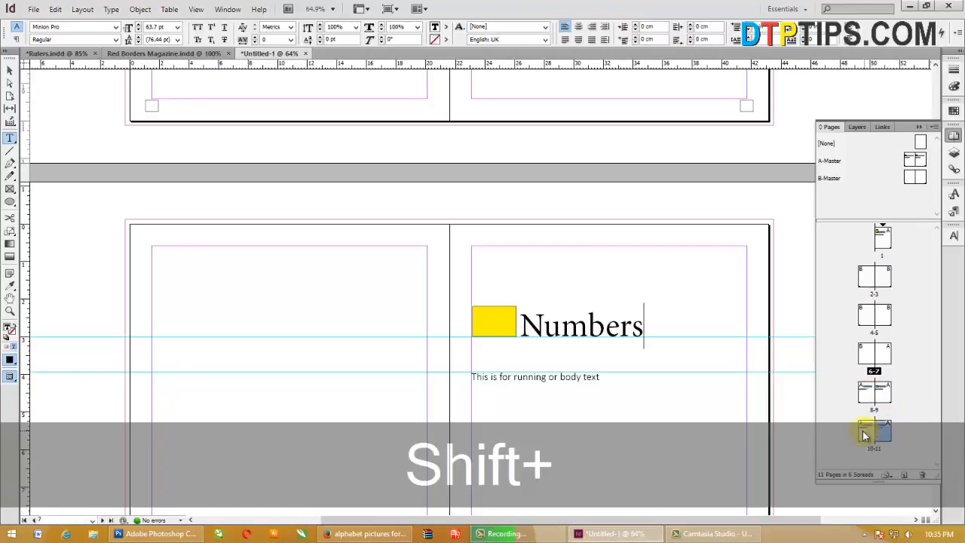
left_click(868, 430)
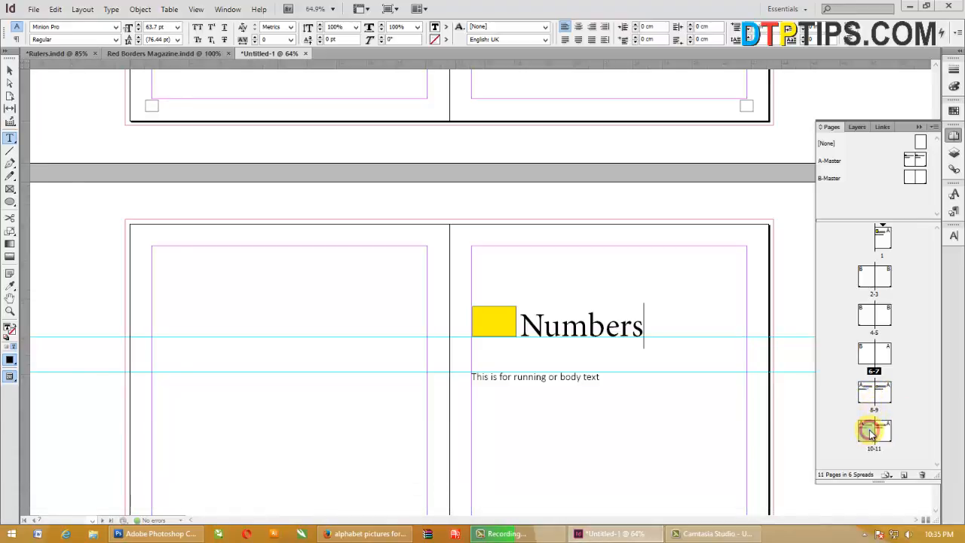
left_click(885, 425, "shift")
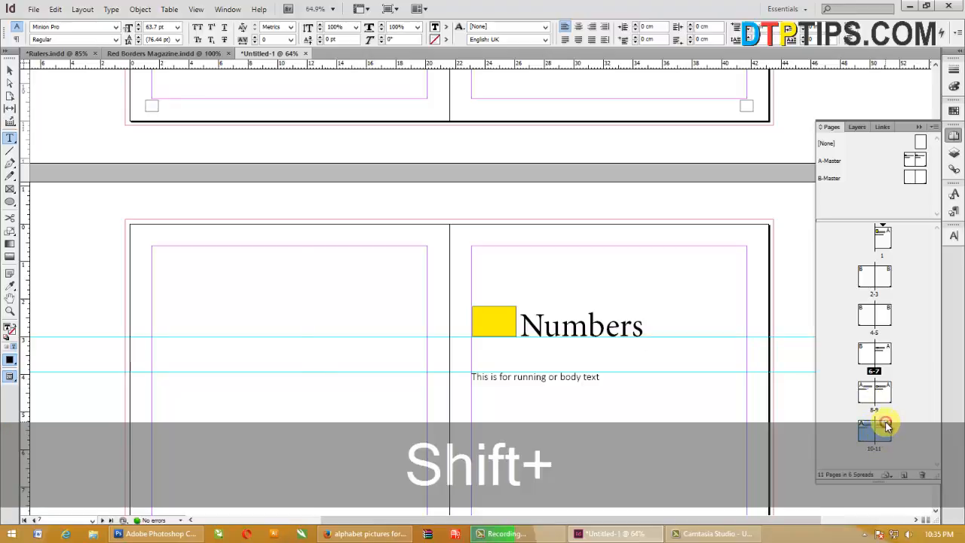
right_click(878, 397)
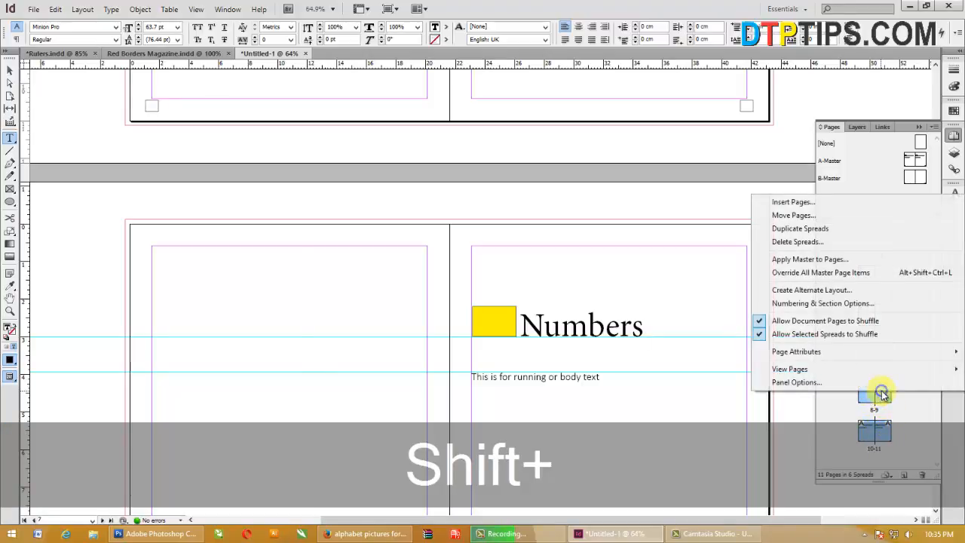
left_click(812, 259)
left_click(496, 260)
left_click(478, 293)
left_click(564, 264)
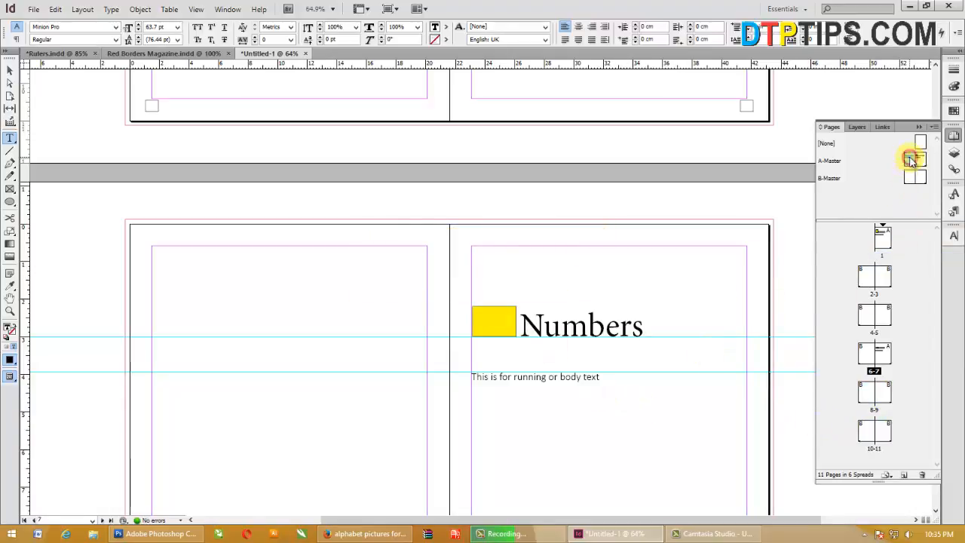
Delete the title text frames from both pages of A-Master and check the titles on pages 1, 11 and 7
double_click(912, 158)
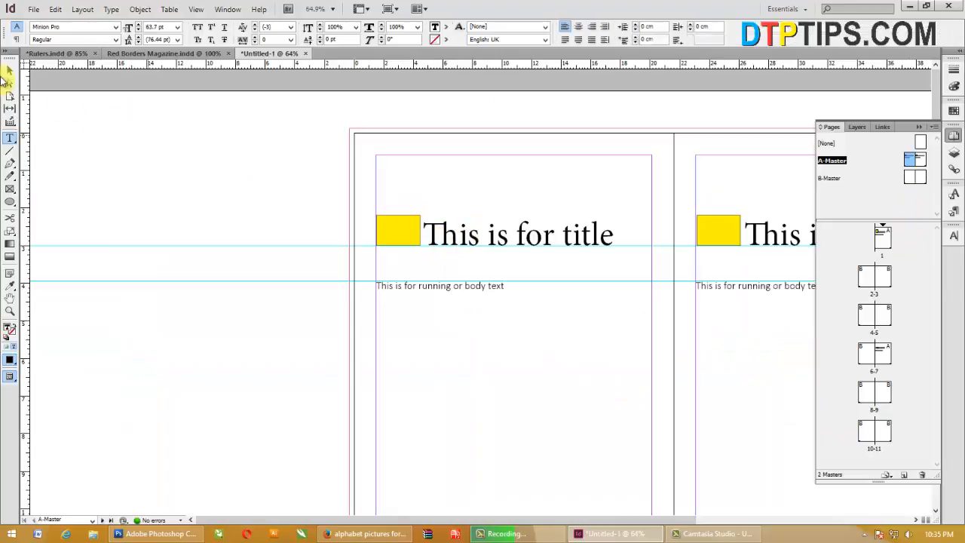
left_click(10, 69)
left_click(523, 237)
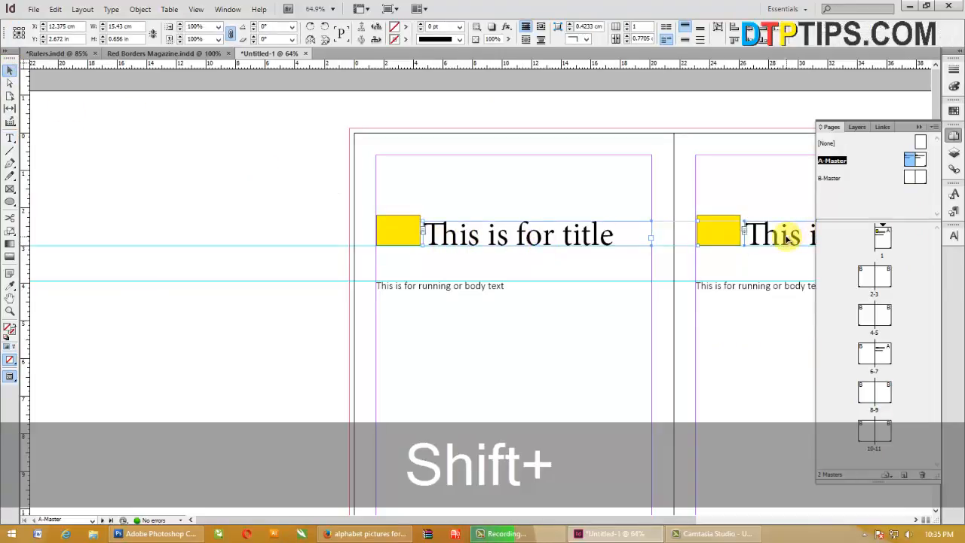
key("shift+Delete")
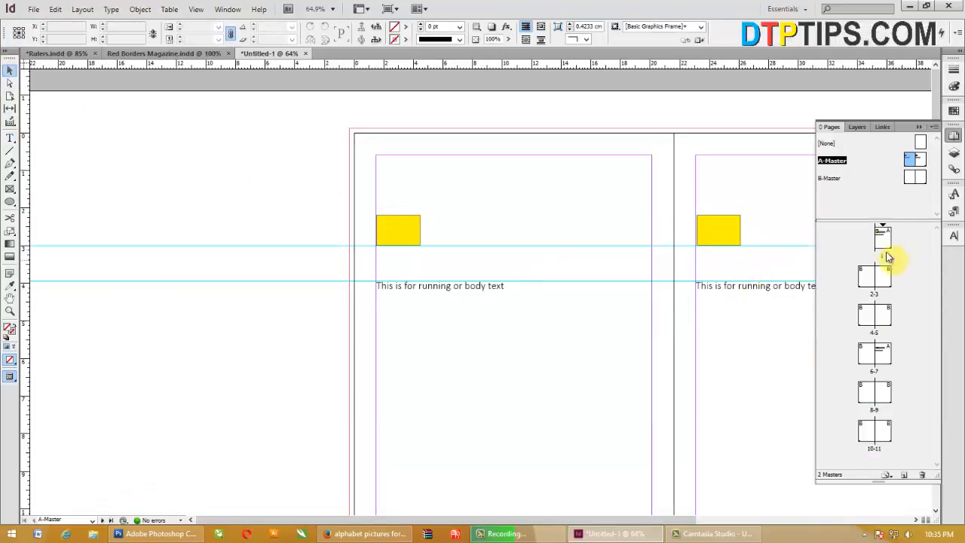
double_click(878, 236)
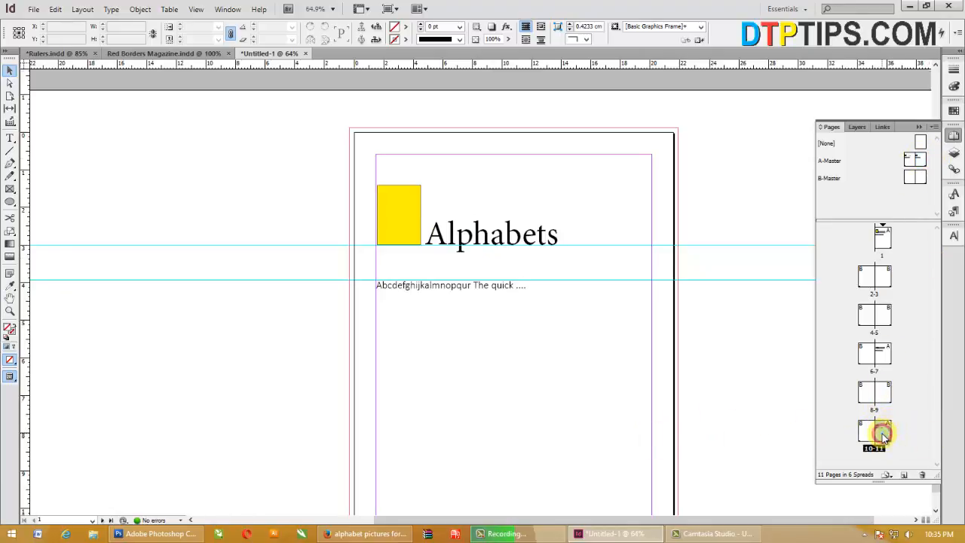
double_click(881, 434)
scroll(593, 355, "up", 10)
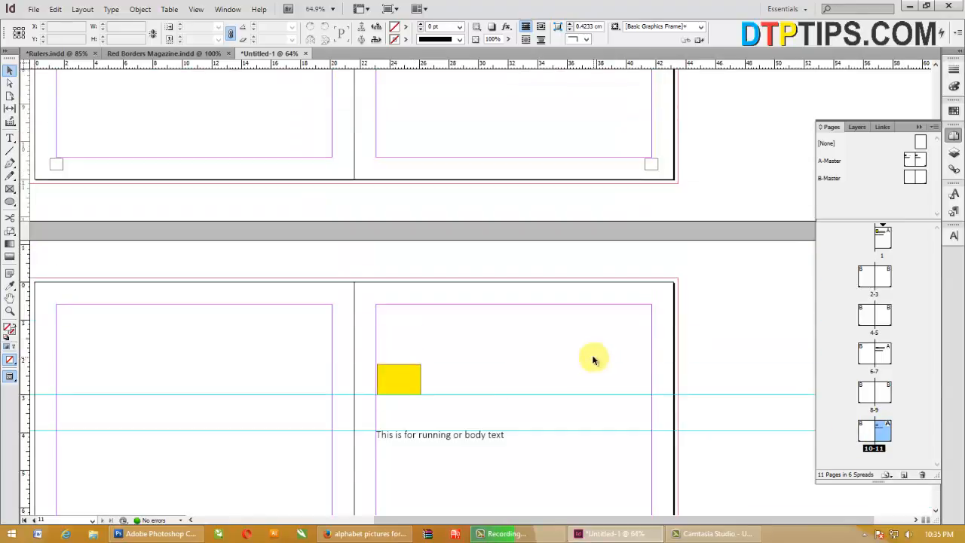
scroll(587, 342, "up", 3)
left_click(467, 254)
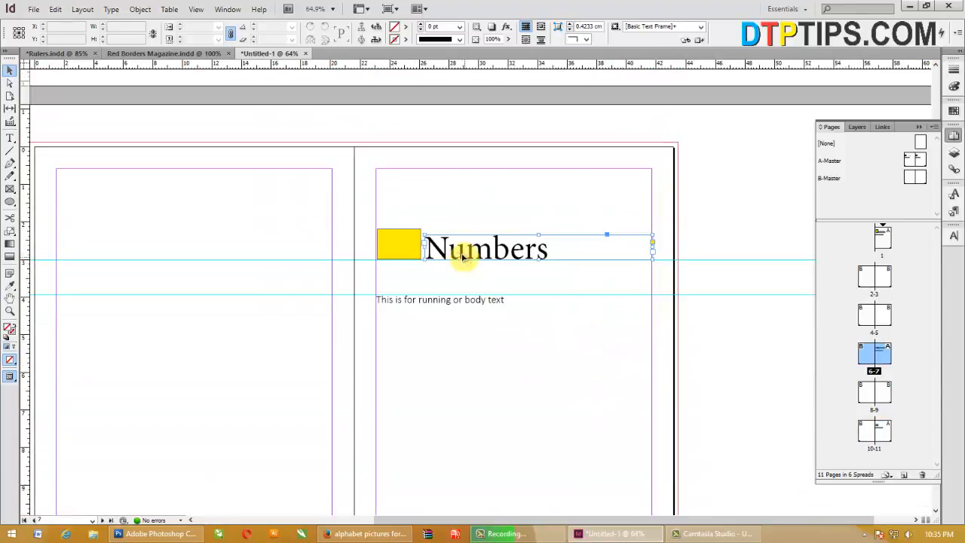
Narrow the "Alphabets" title frame on page 1 to the right margin guide, 15.32 cm wide
scroll(631, 282, "up", 10)
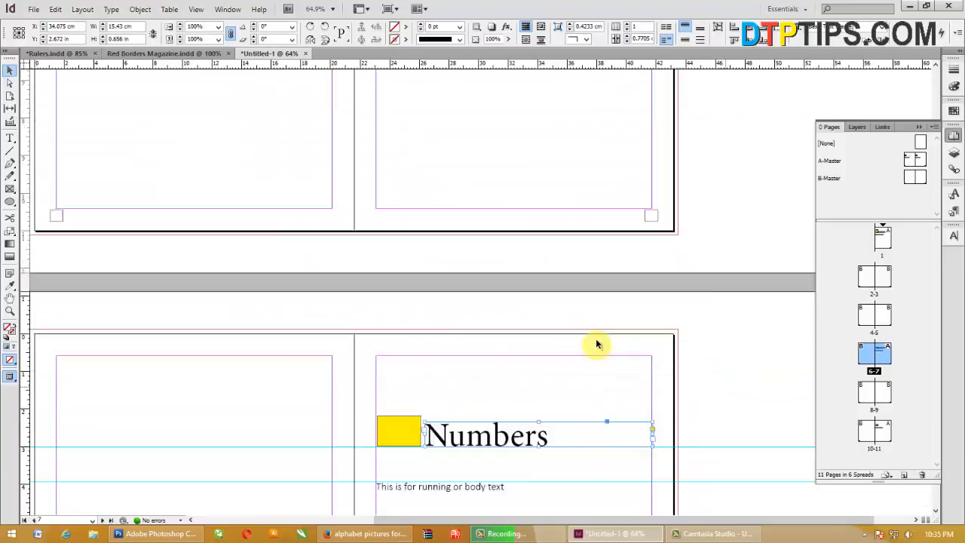
scroll(607, 320, "up", 10)
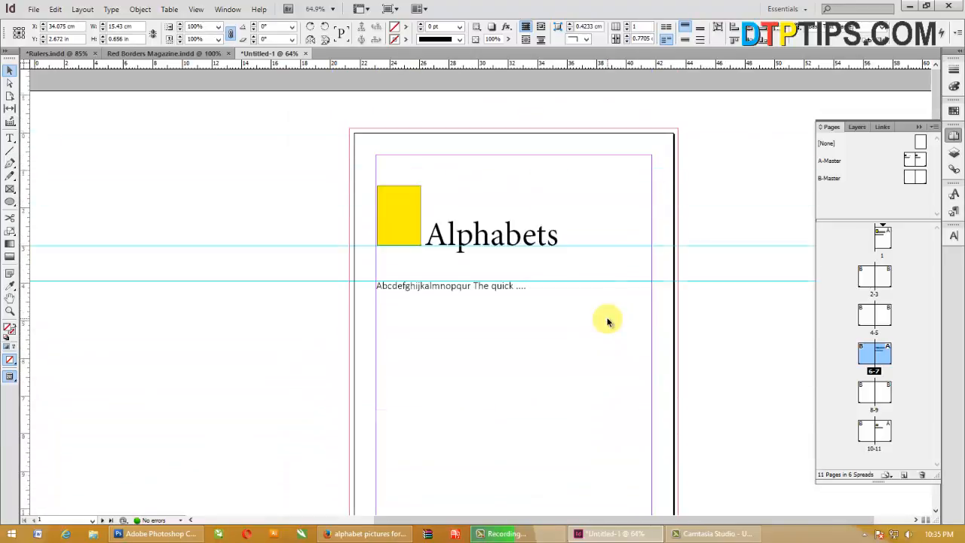
left_click(496, 241)
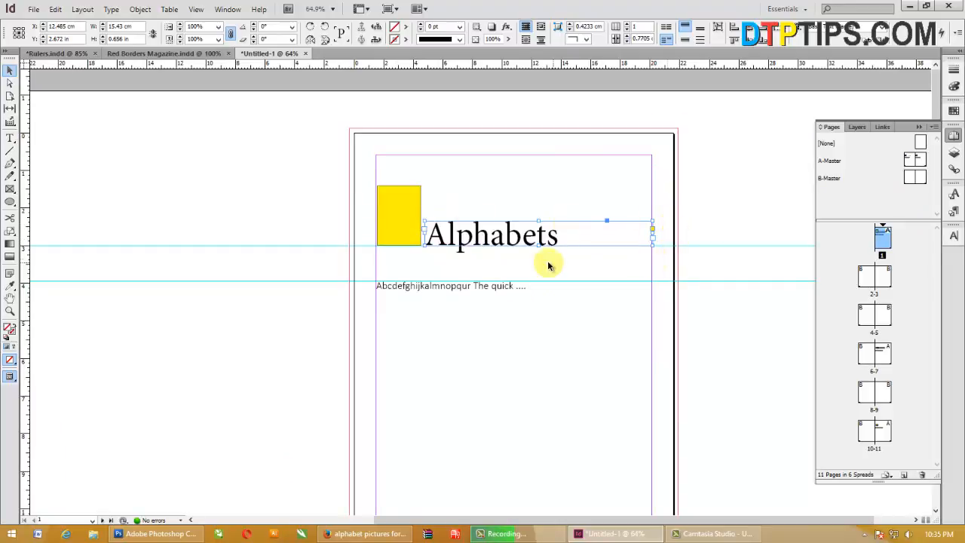
left_click_drag(651, 234, 650, 234)
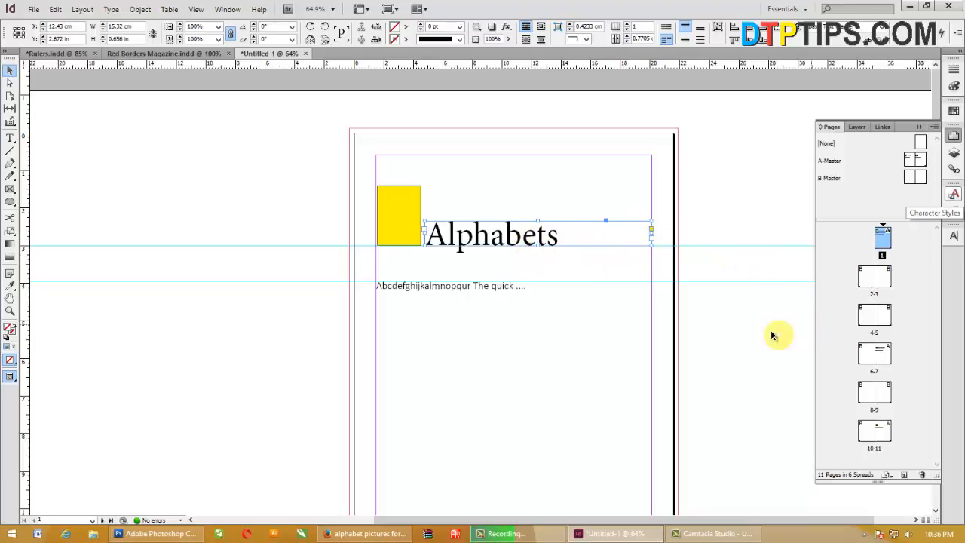
Delete the body text frames from both pages of A-Master and check the body text on pages 1 and 7
double_click(920, 160)
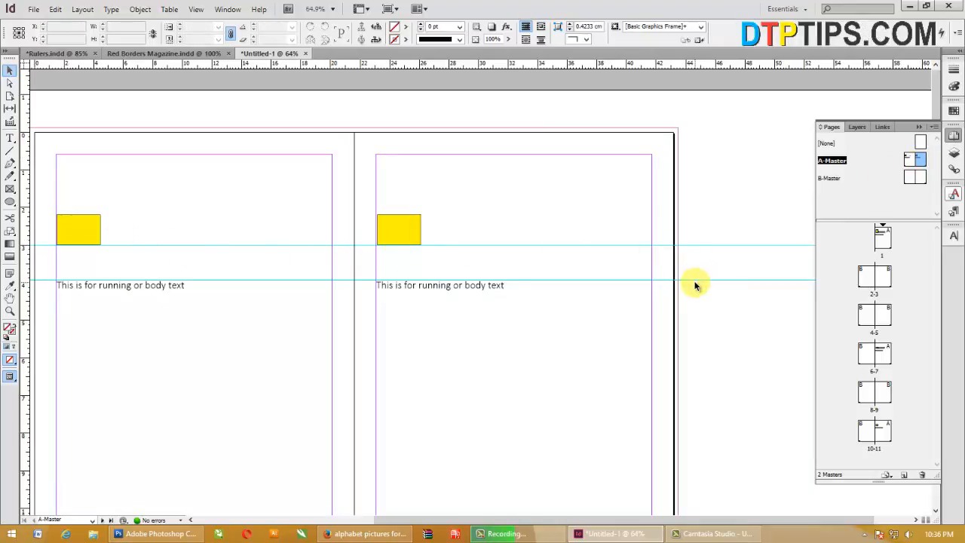
left_click(413, 326)
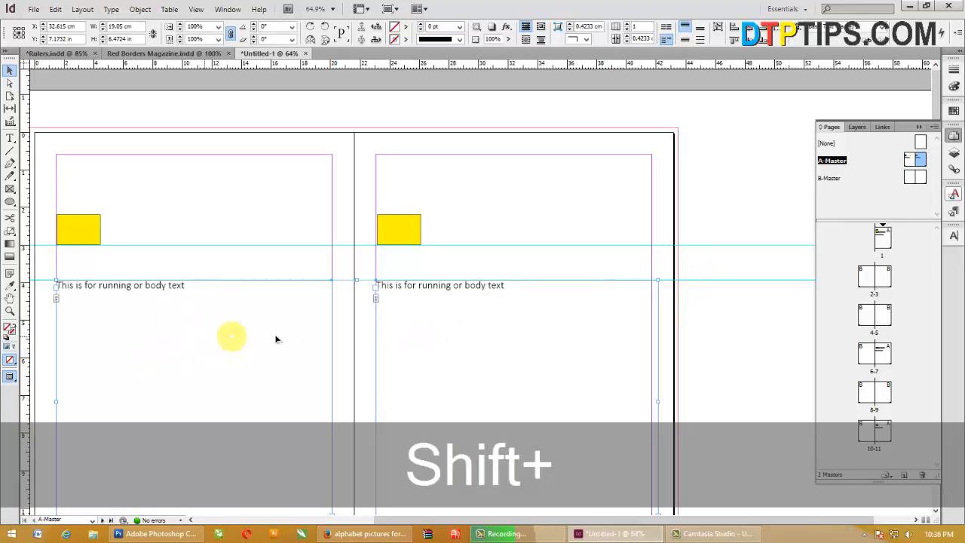
key("shift+Delete")
double_click(882, 240)
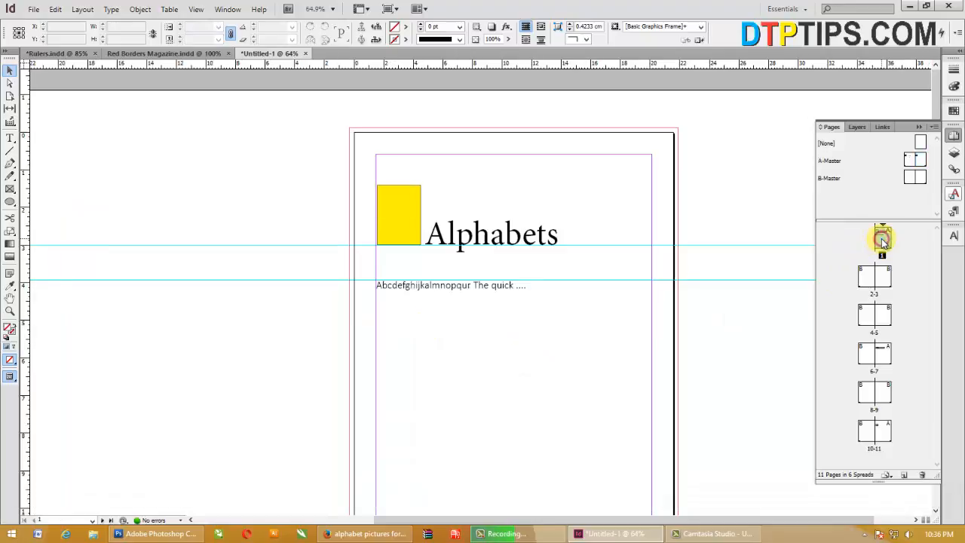
left_click(424, 300)
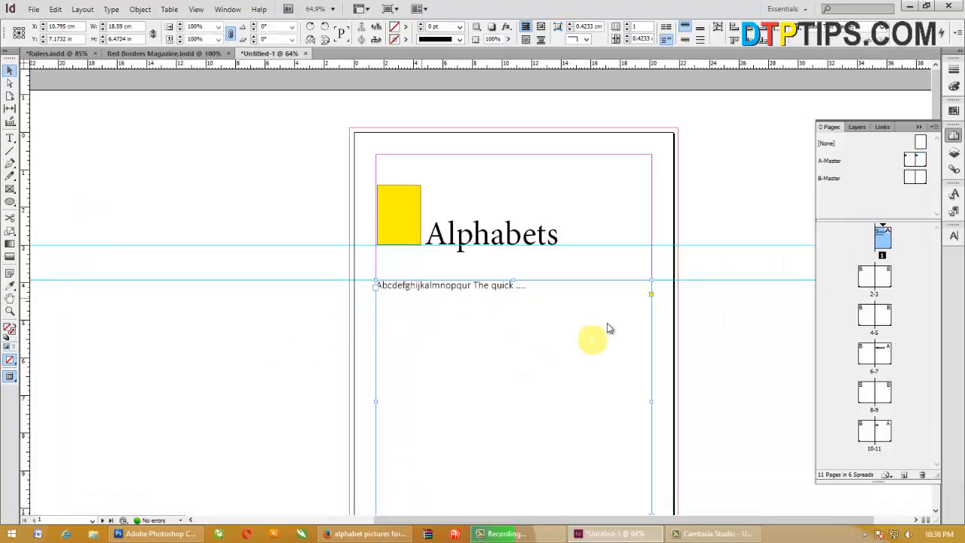
scroll(560, 394, "down", 12)
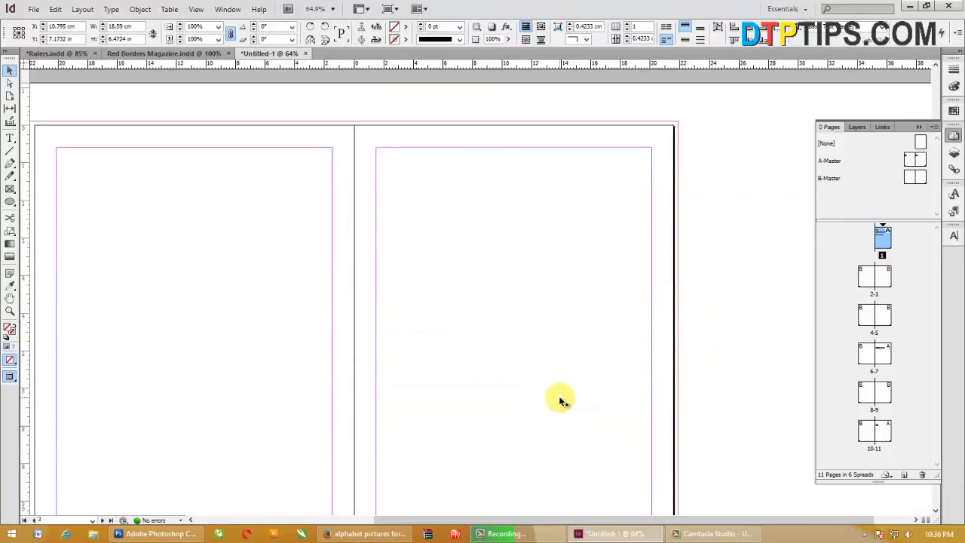
scroll(554, 407, "down", 4)
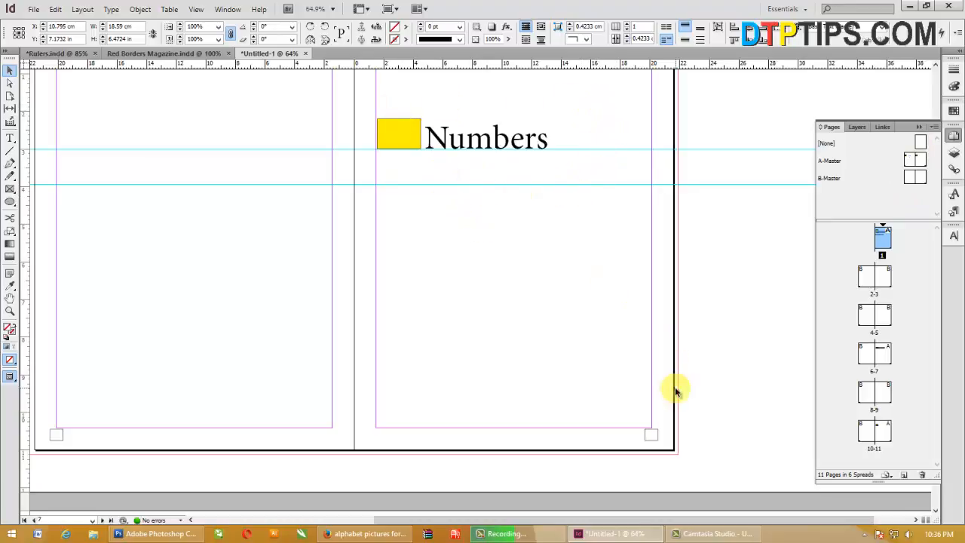
Switch to the browser, enlarge the "Bendy Chicken's alphabet" picture in the image results and copy it
left_click(366, 534)
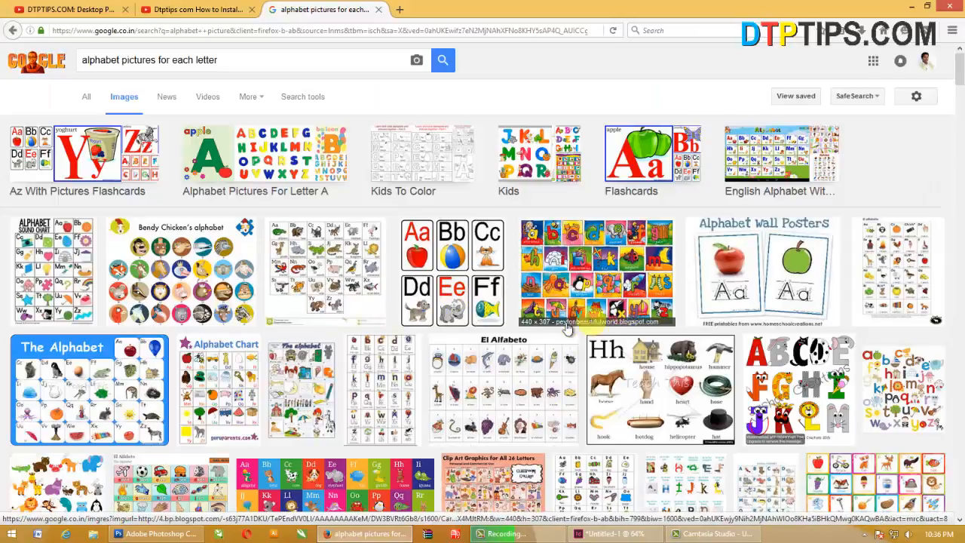
left_click(233, 298)
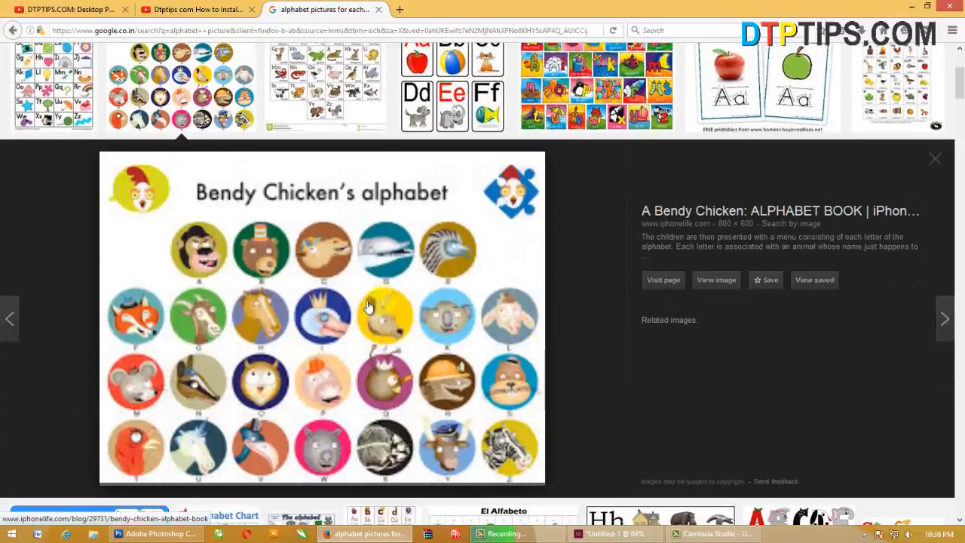
right_click(322, 247)
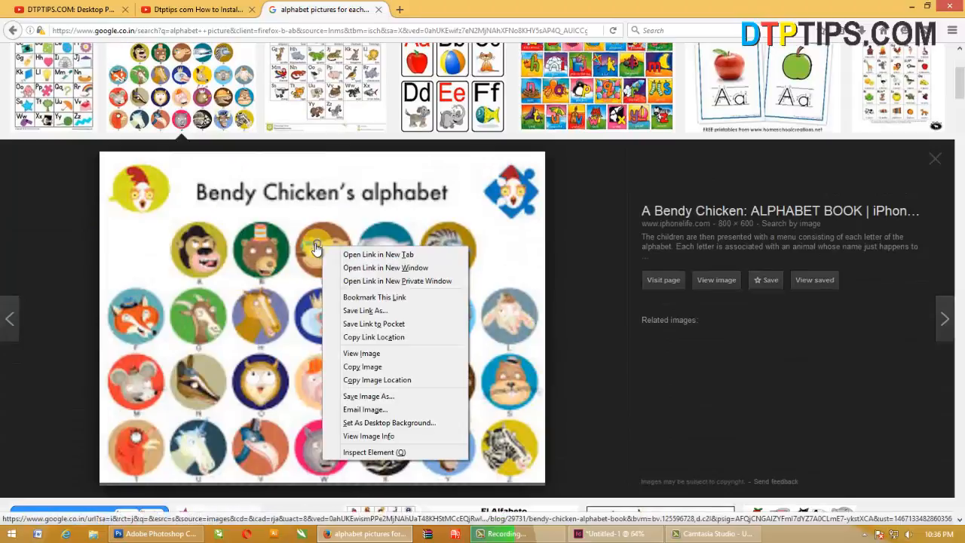
left_click(362, 367)
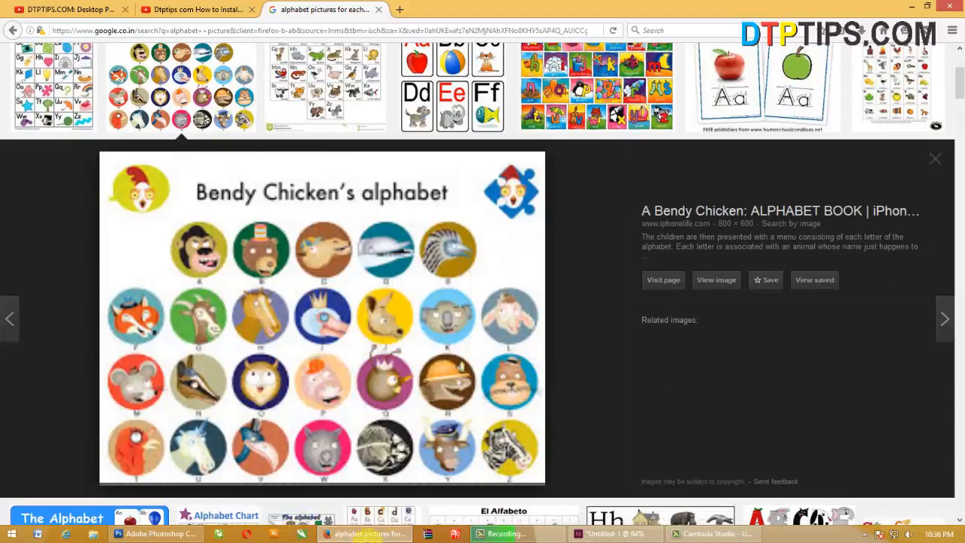
Switch back to InDesign, open the A-Master spread and paste the copied alphabet picture onto it
left_click(607, 532)
double_click(910, 157)
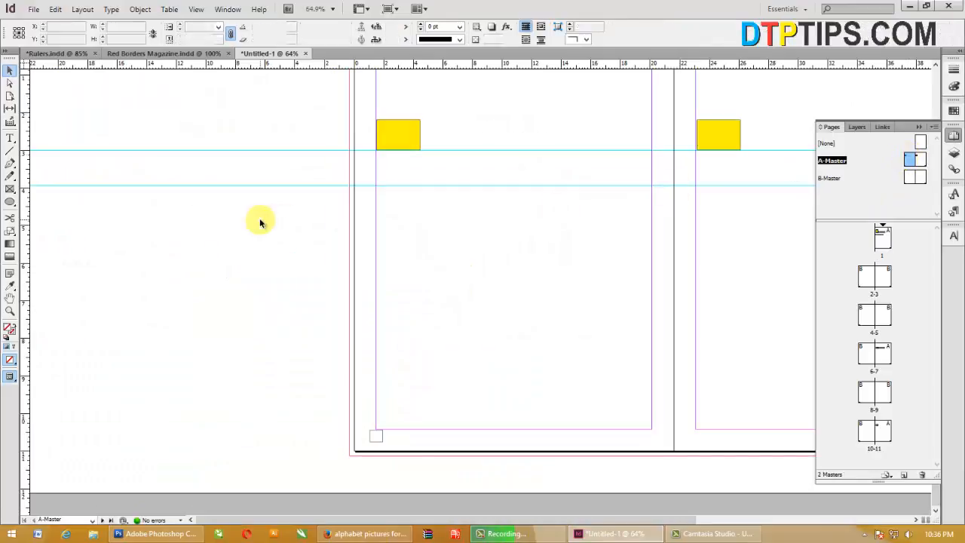
key("ctrl+v")
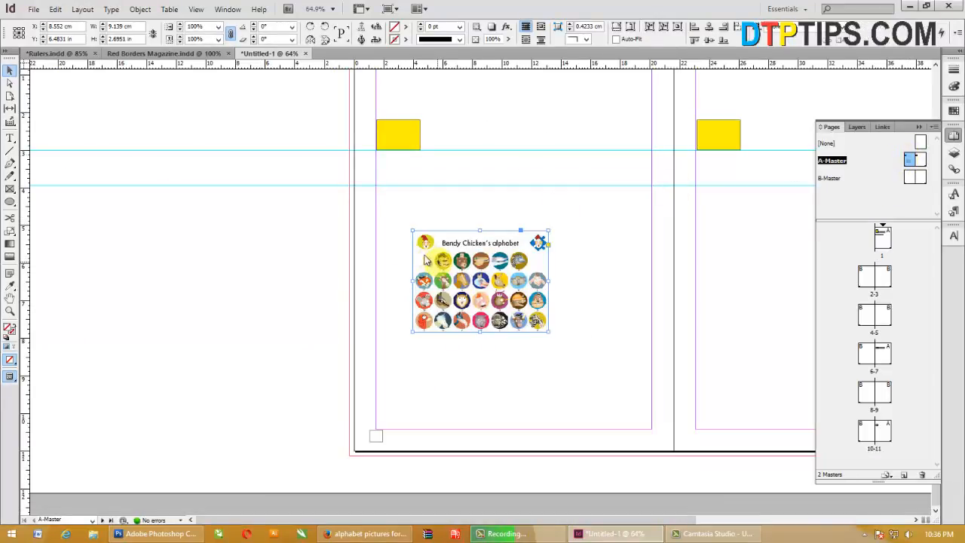
Draw an ellipse about 1.07 cm wide around the letter A gorilla, cut the alphabet picture and paste it into the ellipse
left_click_drag(404, 245, 573, 308)
left_click(11, 198)
left_click_drag(194, 165, 285, 254)
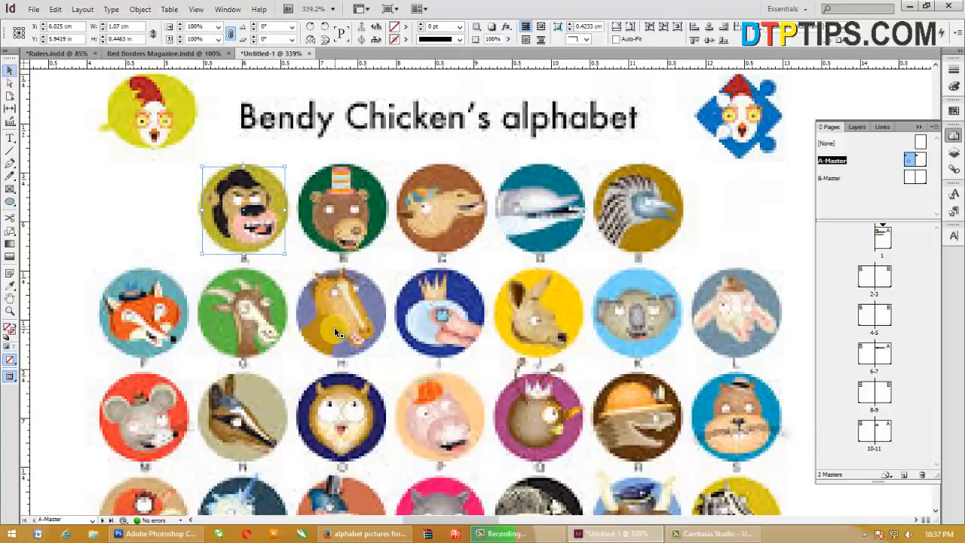
key("ctrl+x")
key("ctrl+z")
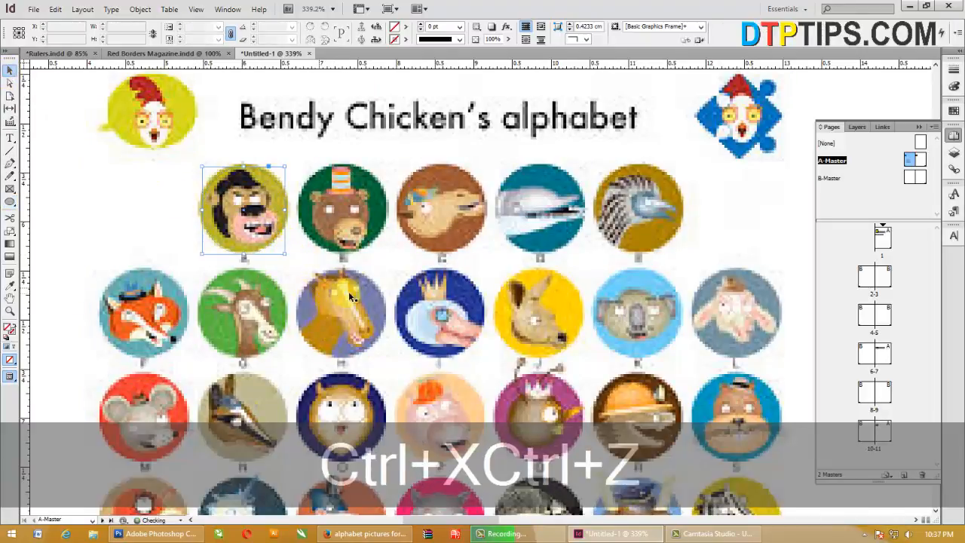
left_click(124, 207)
key("ctrl+x")
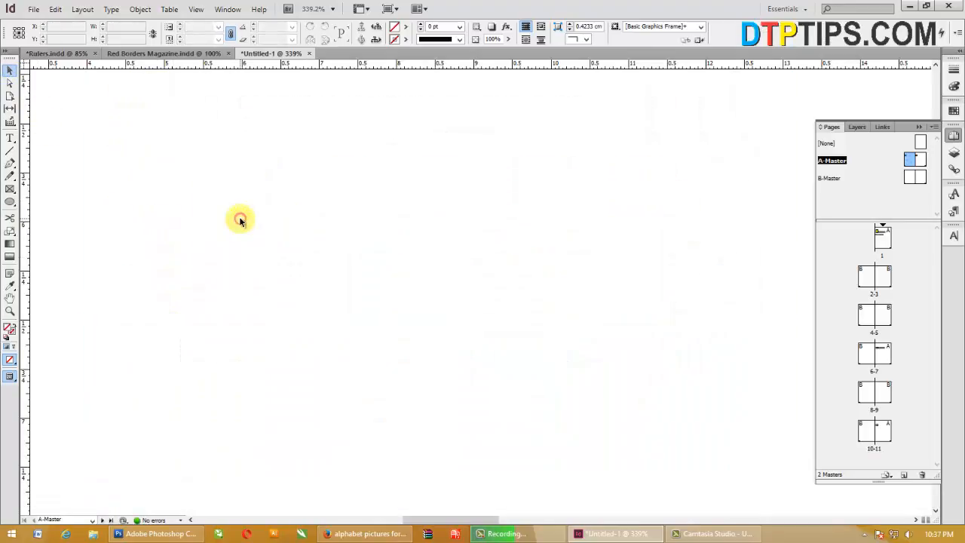
left_click_drag(133, 151, 283, 231)
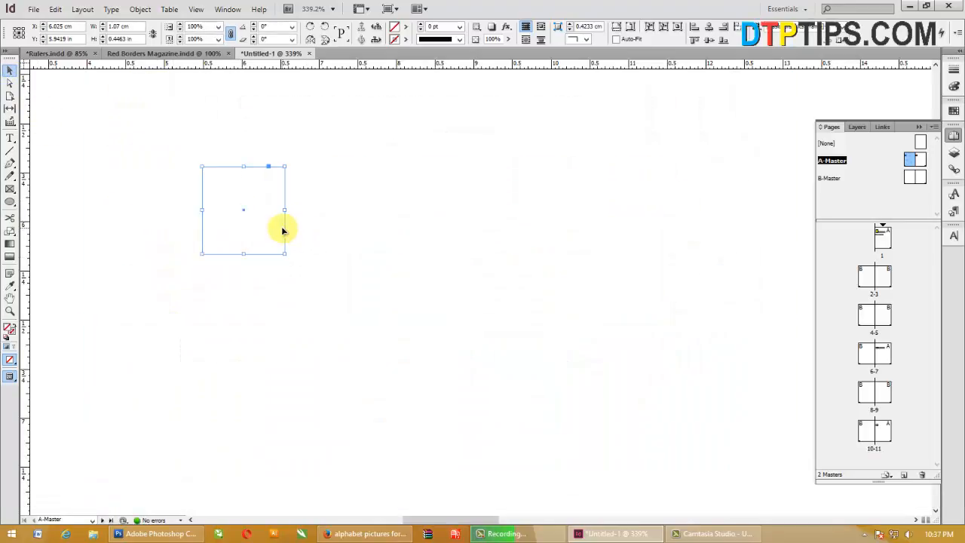
key("ctrl+alt+v")
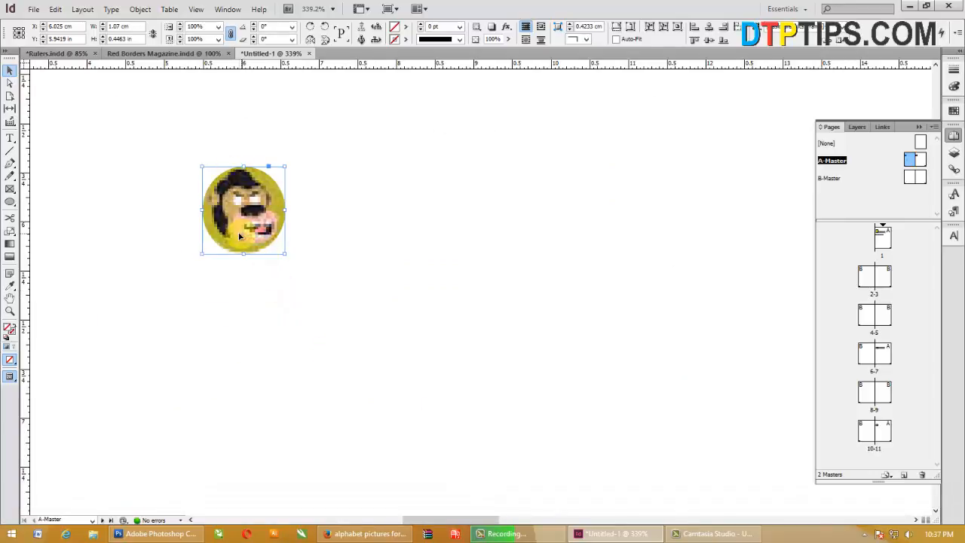
Enlarge the circular gorilla picture to about 2.97 cm wide and place it over the yellow frame on A-Master's left page
scroll(340, 299, "down", 4, "alt")
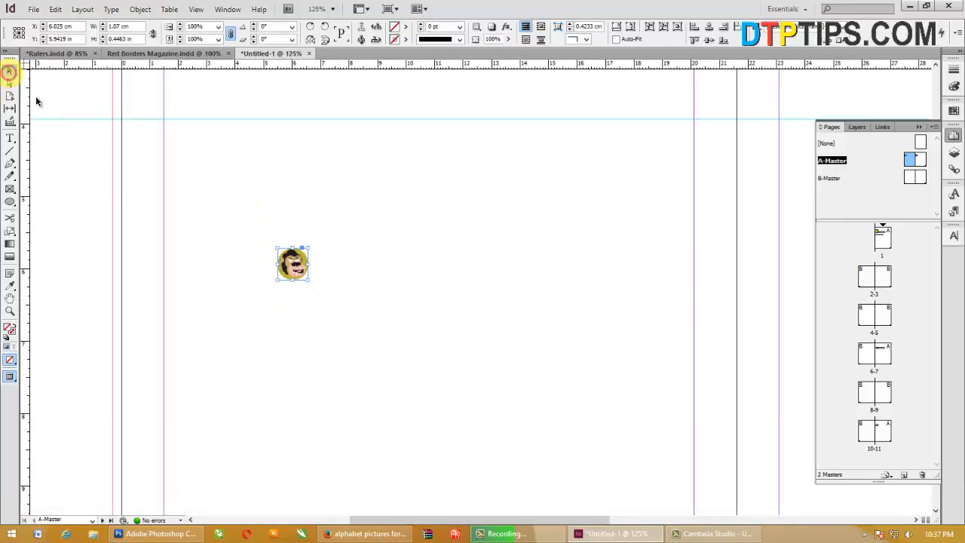
scroll(261, 287, "up", 4)
left_click_drag(292, 407, 248, 111)
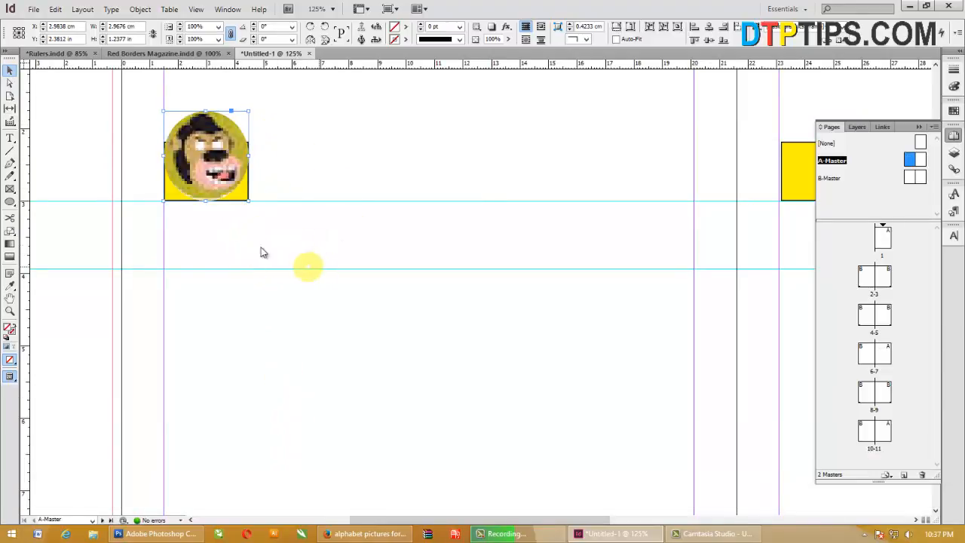
Remove the yellow frames from both A-Master pages, cutting the circular picture and pasting it back in place
key("ctrl+x")
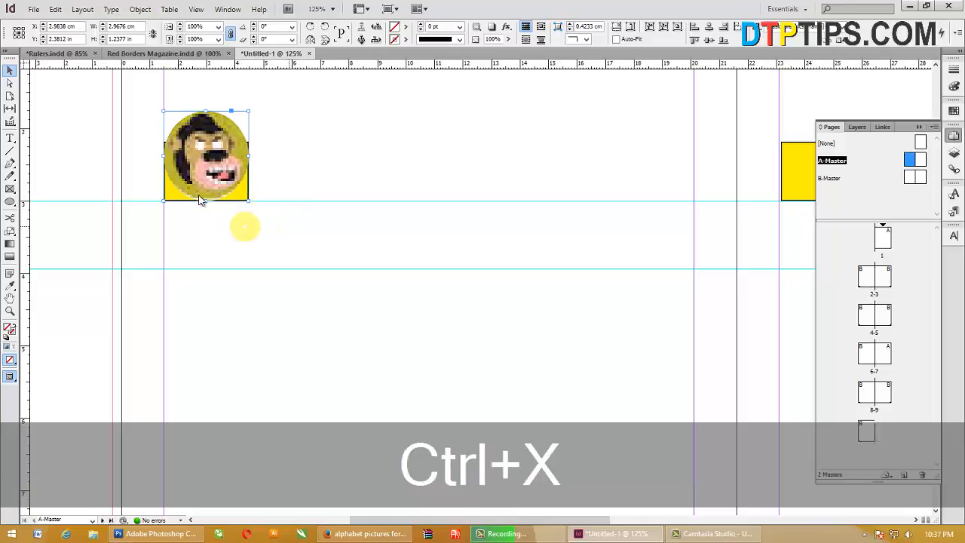
right_click(243, 221)
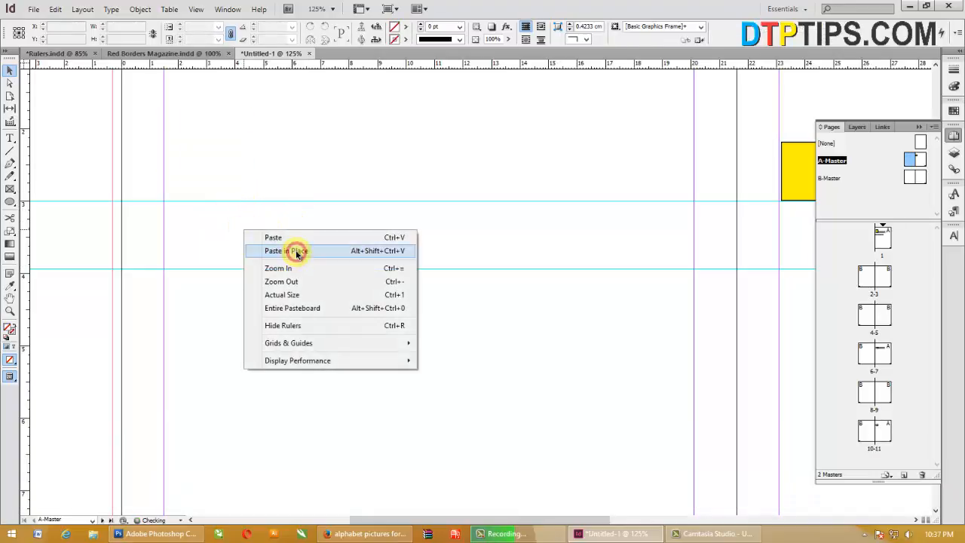
left_click(297, 252)
left_click(788, 186)
key("Delete")
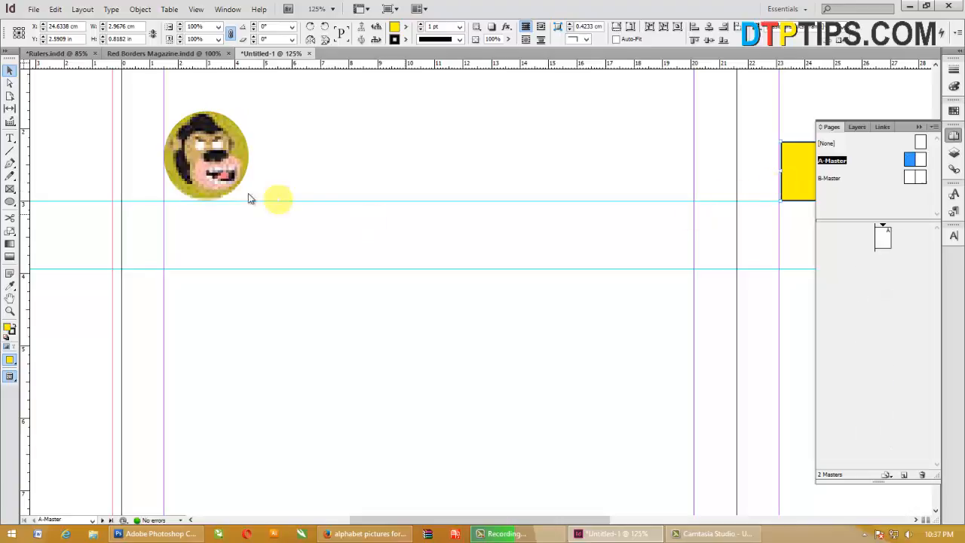
Copy the circular gorilla picture onto A-Master's right page and align it with the left margin above the upper guide
left_click(211, 193)
left_click_drag(211, 181, 801, 188)
scroll(689, 248, "right", 5)
left_click_drag(504, 156, 512, 159)
key("ctrl+z")
left_click(333, 231)
left_click_drag(499, 125, 519, 126)
left_click(427, 308)
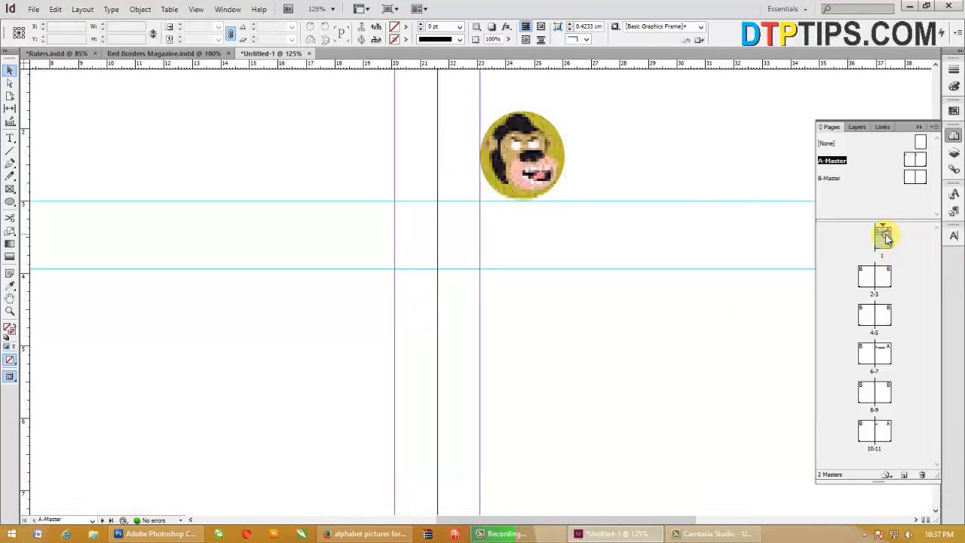
Move the overridden yellow frame beside "Alphabets" off the picture on page 1 and delete it
double_click(886, 238)
scroll(490, 308, "down", 2)
left_click(519, 209)
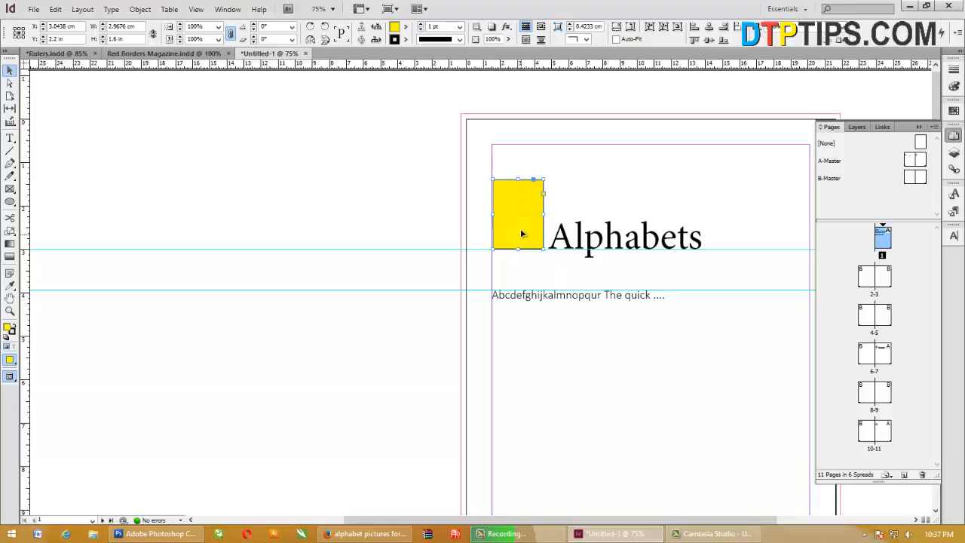
left_click_drag(520, 215, 362, 218)
key("Delete")
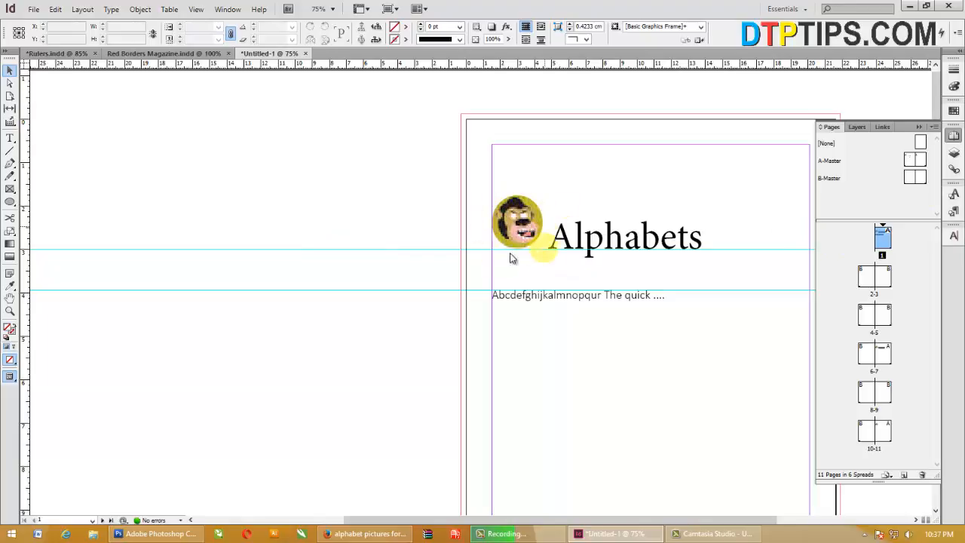
Examine the following document pages for the new master picture, including beside the "Numbers" title on page 7
scroll(439, 334, "right", 3)
scroll(422, 332, "down", 8)
scroll(441, 332, "down", 15)
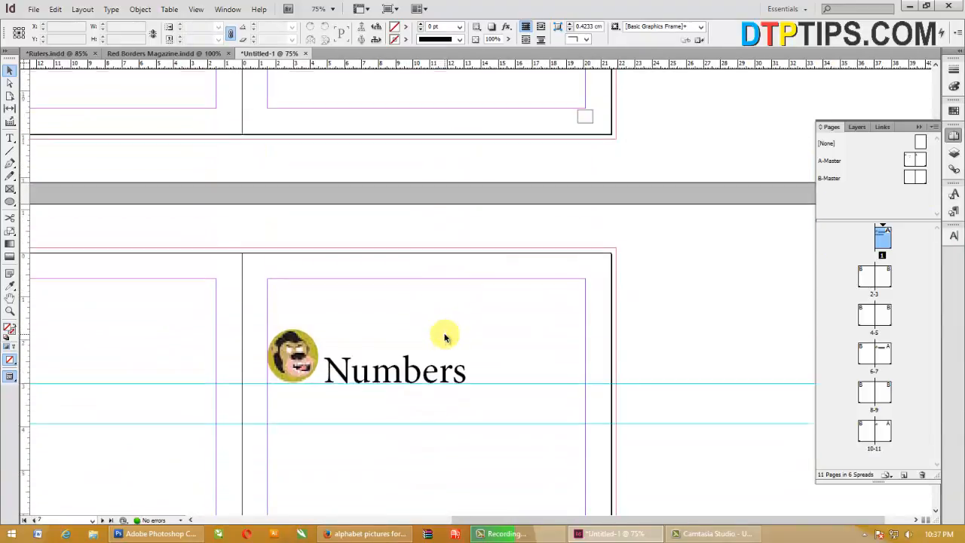
scroll(442, 337, "down", 4)
scroll(399, 323, "left", 4)
scroll(513, 320, "down", 1)
scroll(595, 337, "down", 1)
scroll(399, 324, "down", 5)
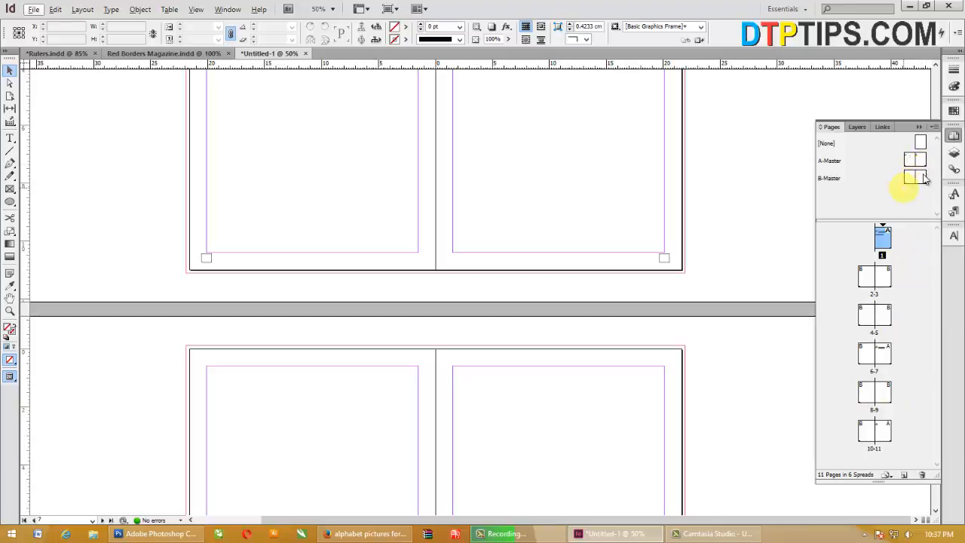
Apply A-Master to page 5, undoing the first application and applying it again
left_click_drag(918, 166, 912, 218)
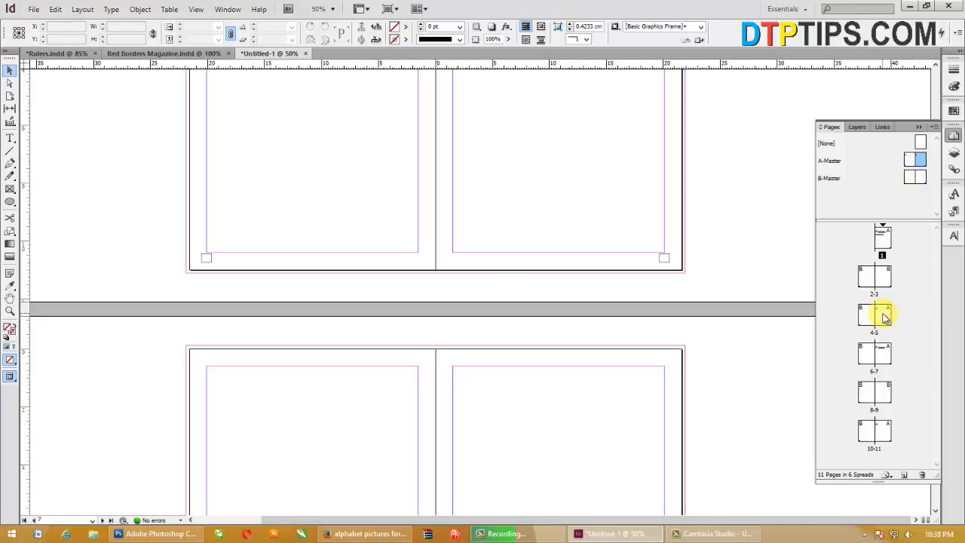
key("ctrl+z")
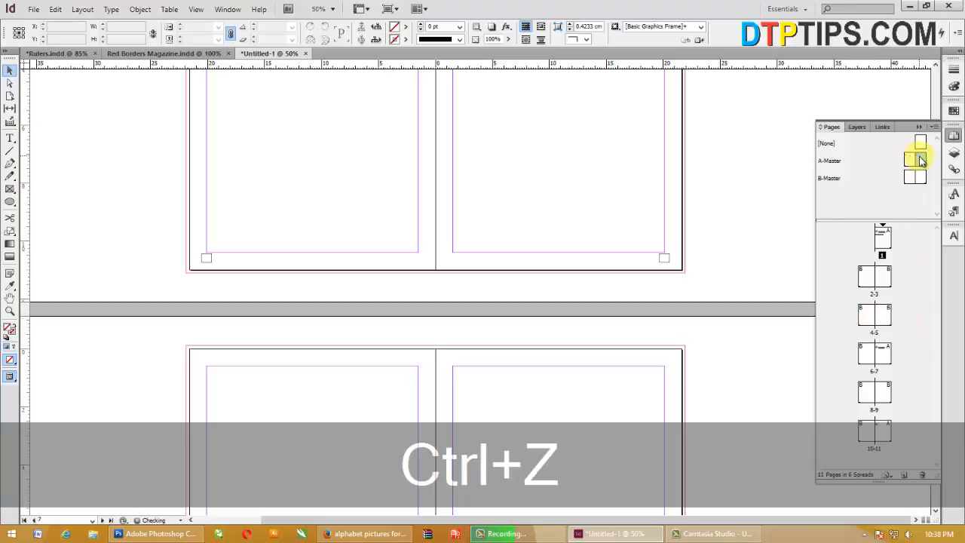
left_click_drag(919, 161, 902, 292)
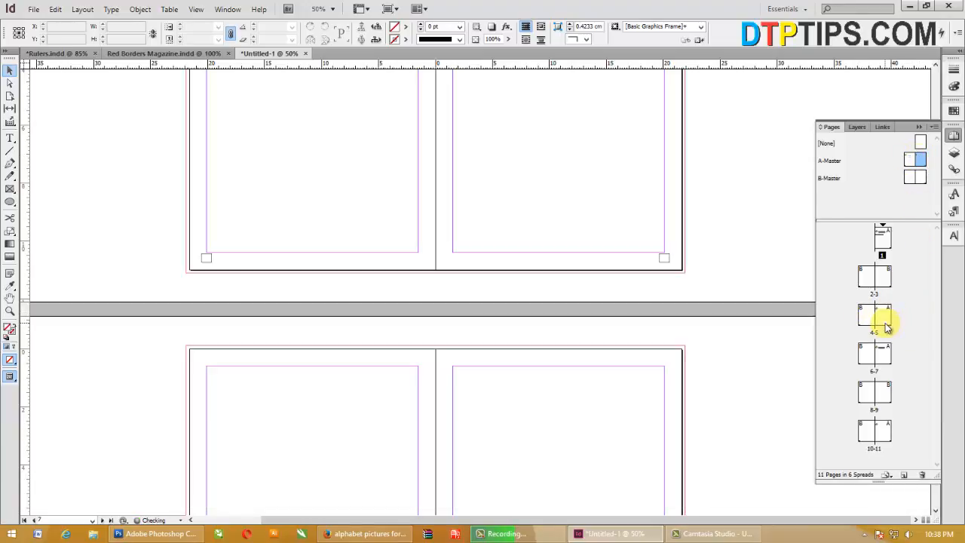
Go to page 5 and compare its master picture with those on pages 7 and 1
double_click(883, 319)
scroll(482, 407, "down", 7)
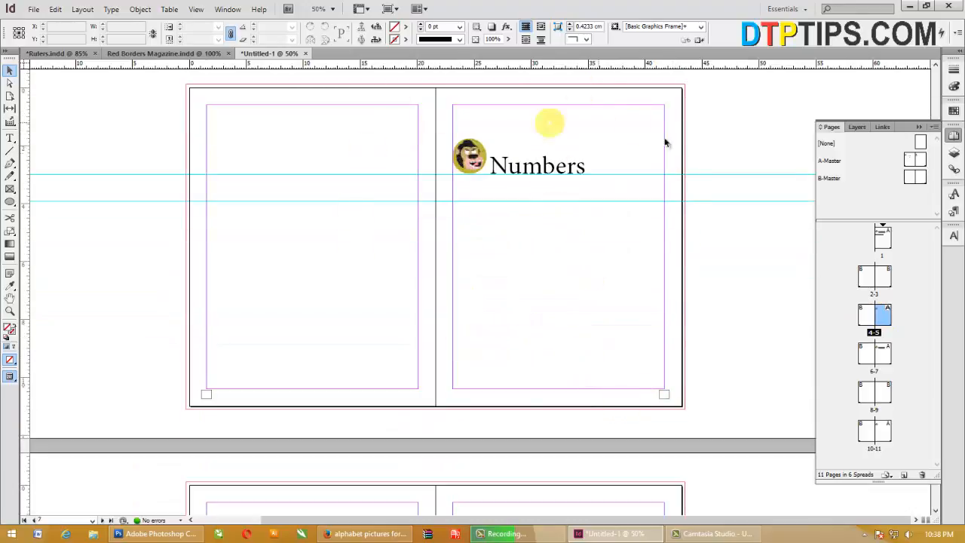
scroll(553, 382, "up", 10)
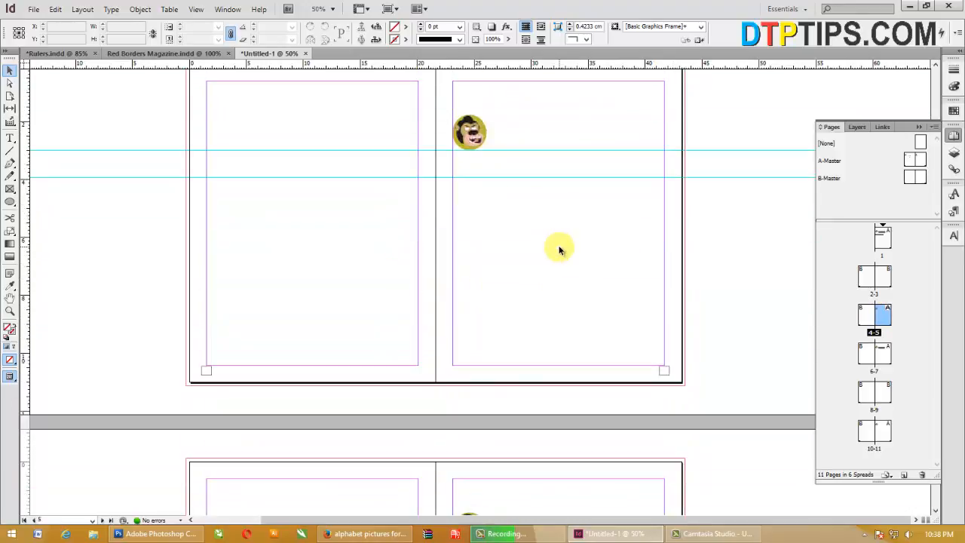
scroll(546, 245, "up", 5)
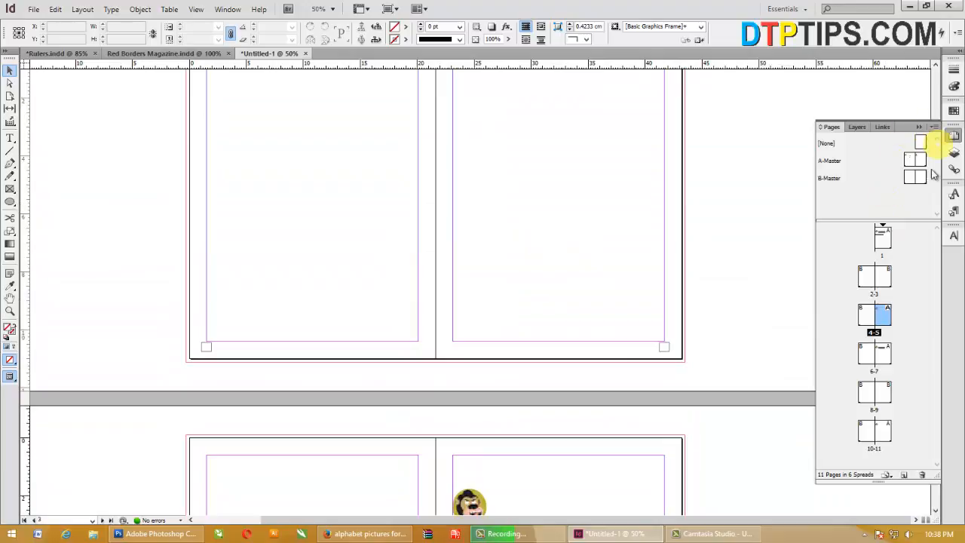
scroll(527, 301, "up", 6)
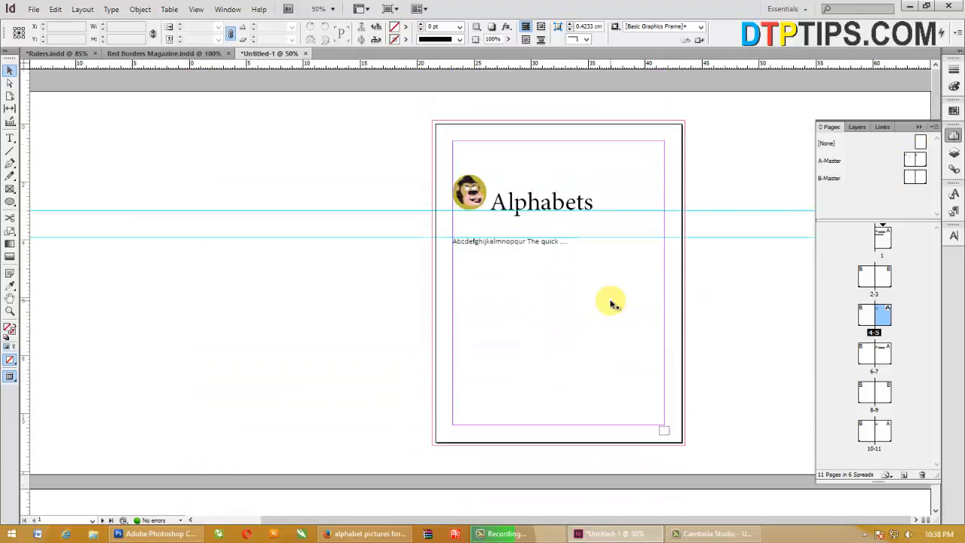
scroll(613, 302, "down", 5)
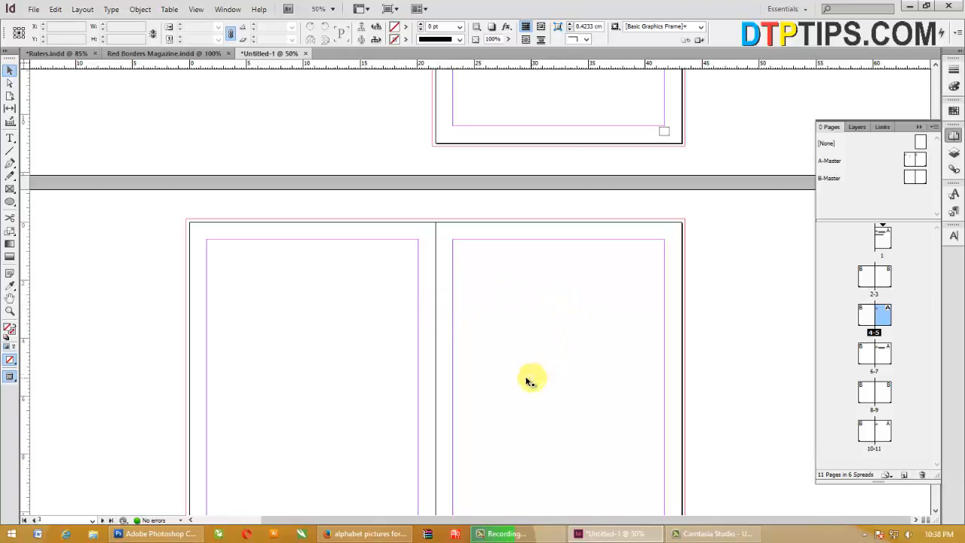
Switch to the browser, play the Adobe Creative Suite installation video and return to the DTPTIPS.COM channel page
left_click(361, 534)
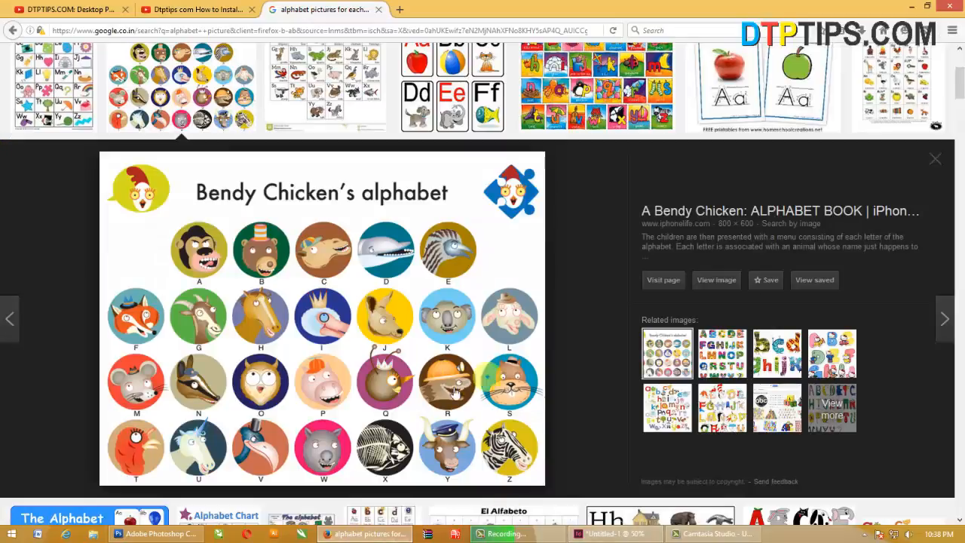
left_click(41, 11)
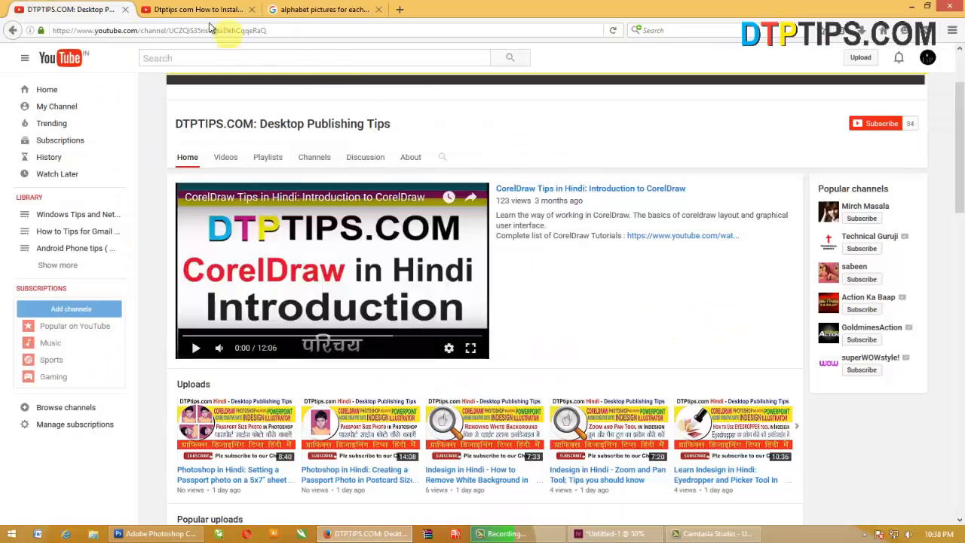
left_click(188, 10)
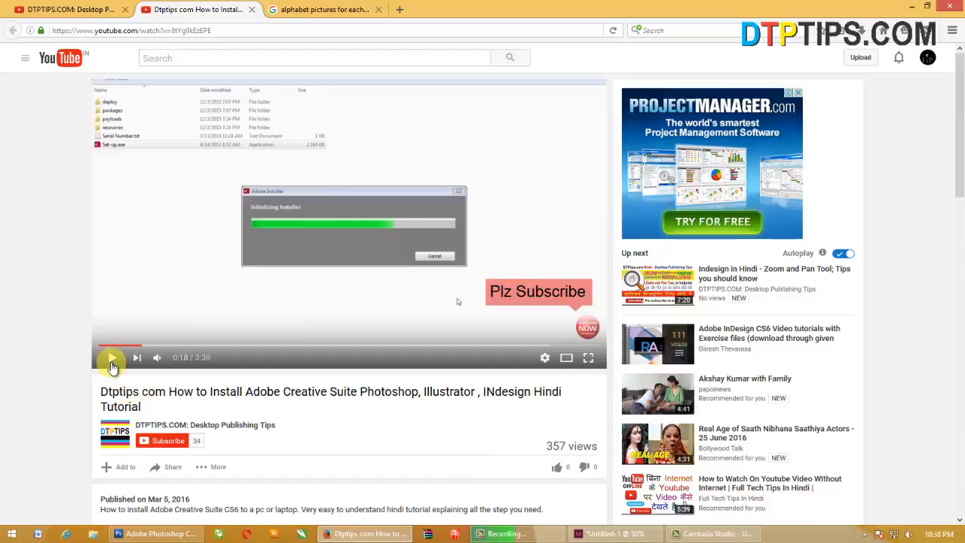
left_click(112, 360)
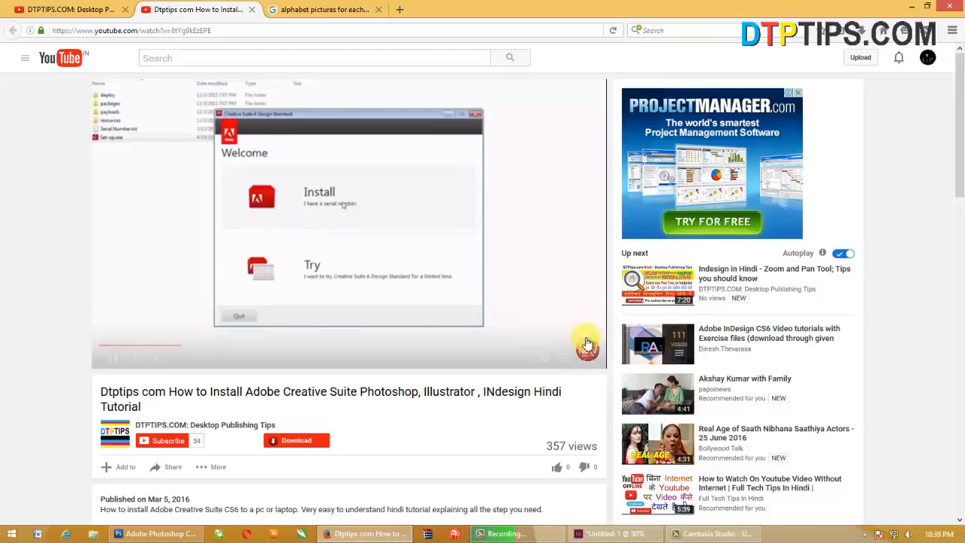
mouse_move(595, 334)
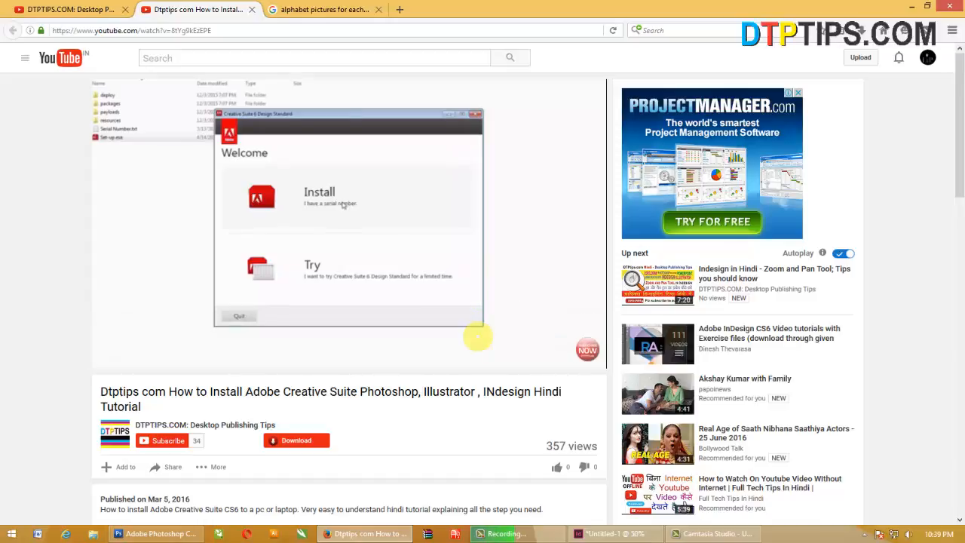
left_click(51, 16)
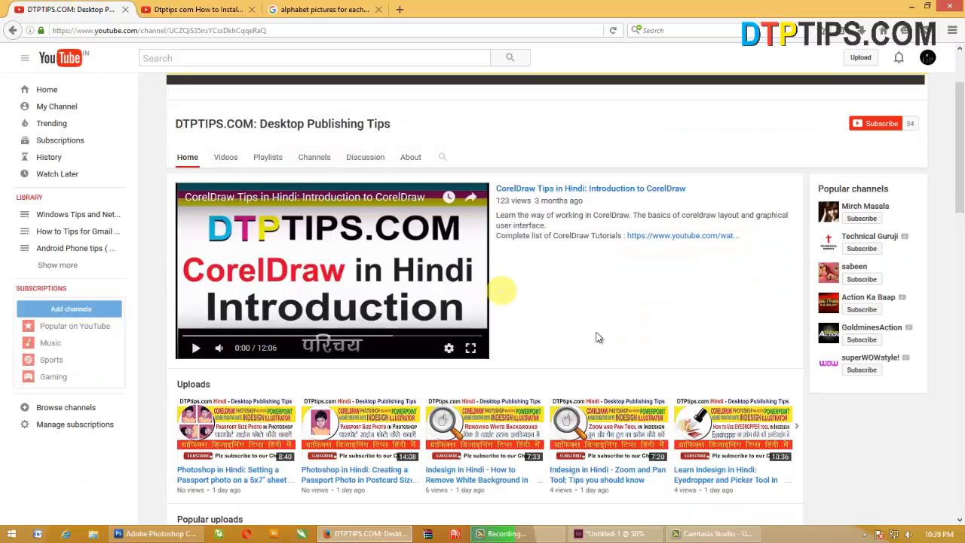
View the channel's uploaded videos, check the Adobe Creative Suite installation video page, and return to the channel's home page
left_click(224, 159)
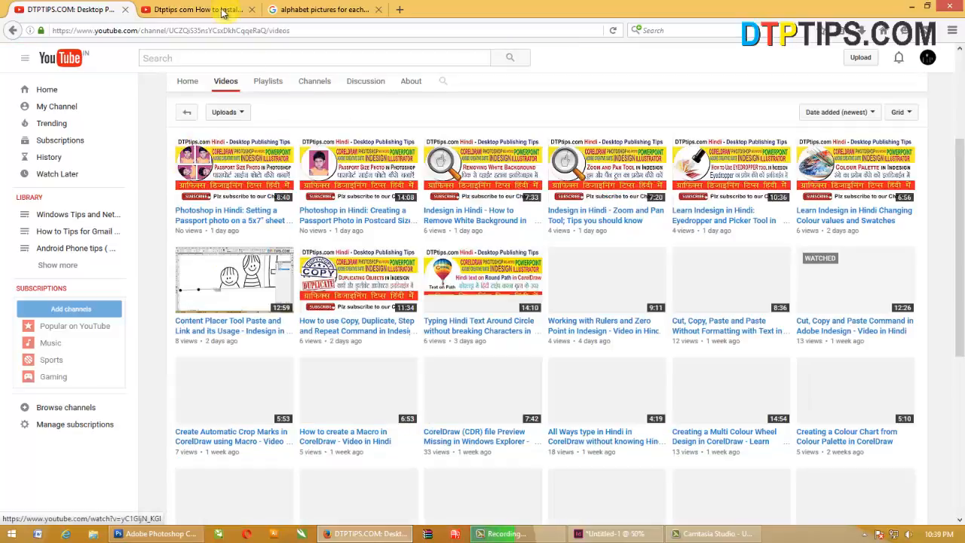
left_click(220, 10)
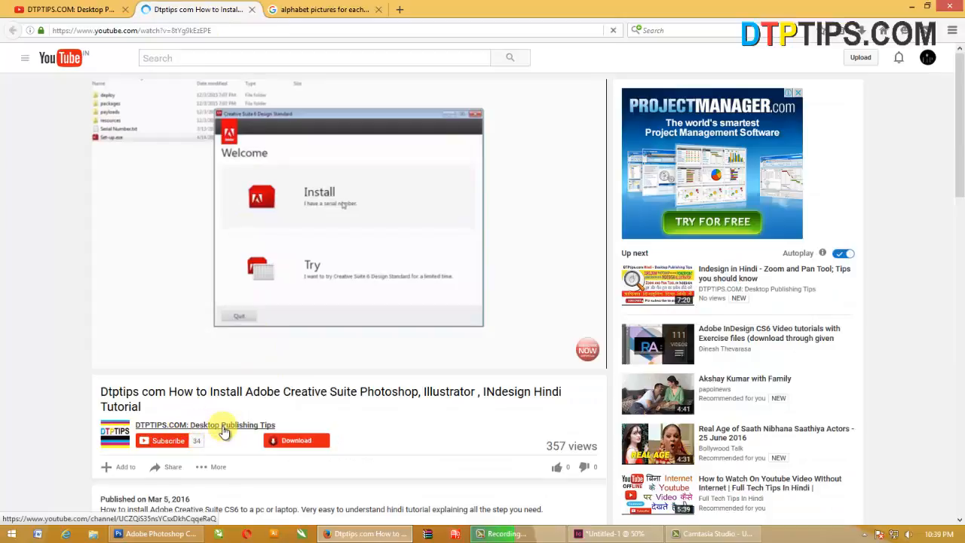
left_click(66, 9)
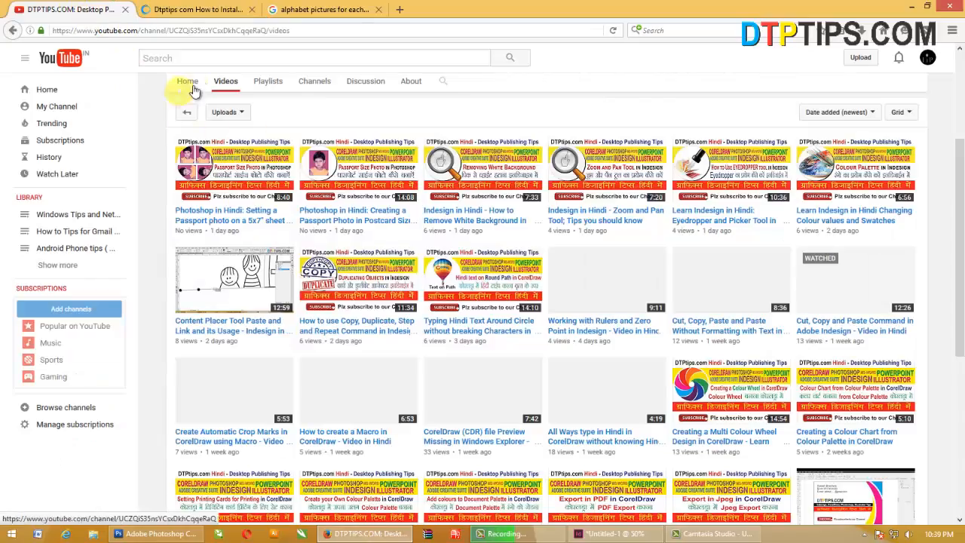
scroll(117, 160, "up", 4)
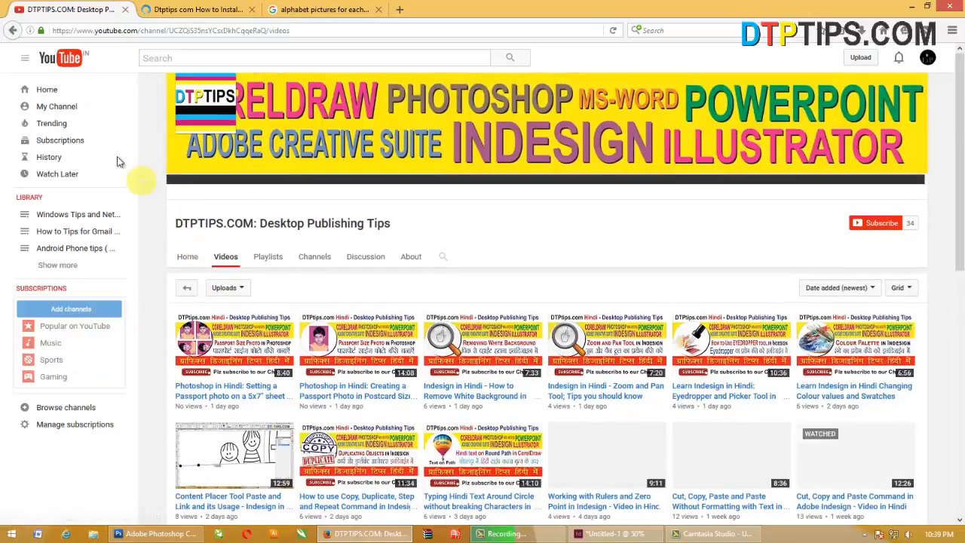
left_click(189, 256)
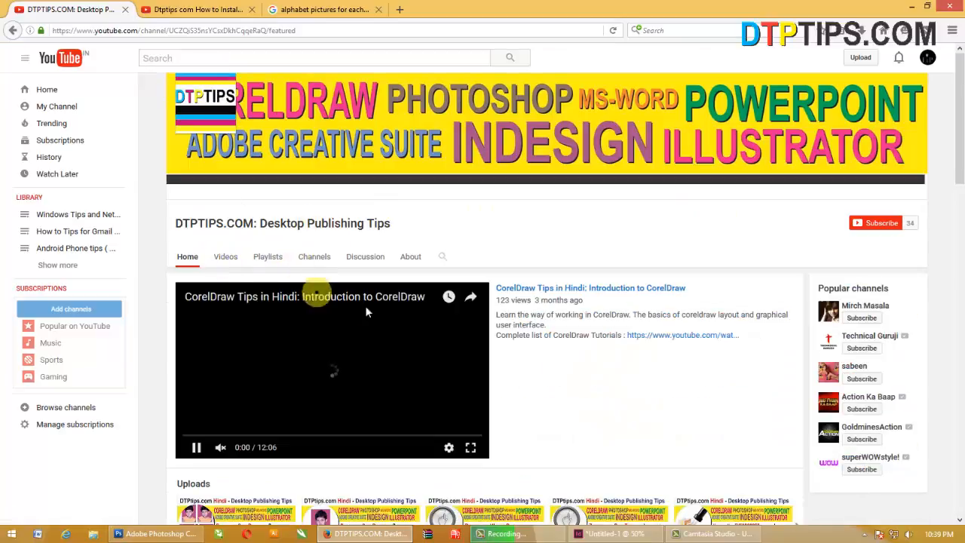
Browse the channel's full list of uploaded videos, loading more entries, and return to the start of the list
left_click(226, 257)
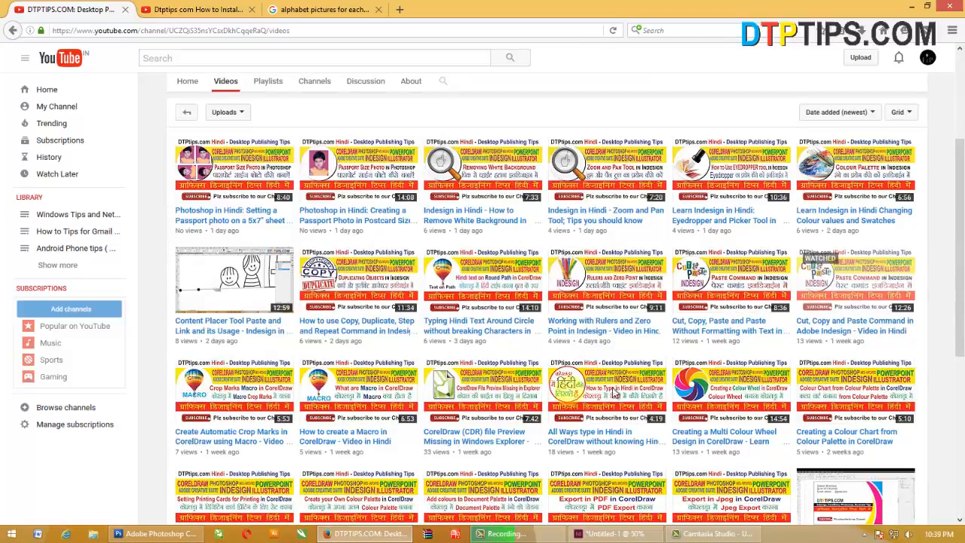
scroll(624, 390, "down", 3)
scroll(624, 389, "down", 5)
left_click(552, 386)
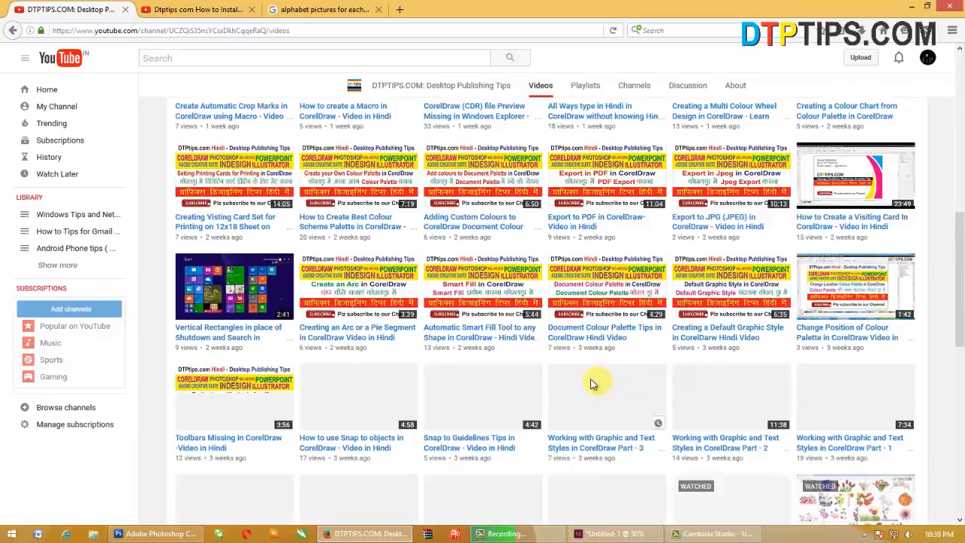
scroll(555, 344, "up", 5)
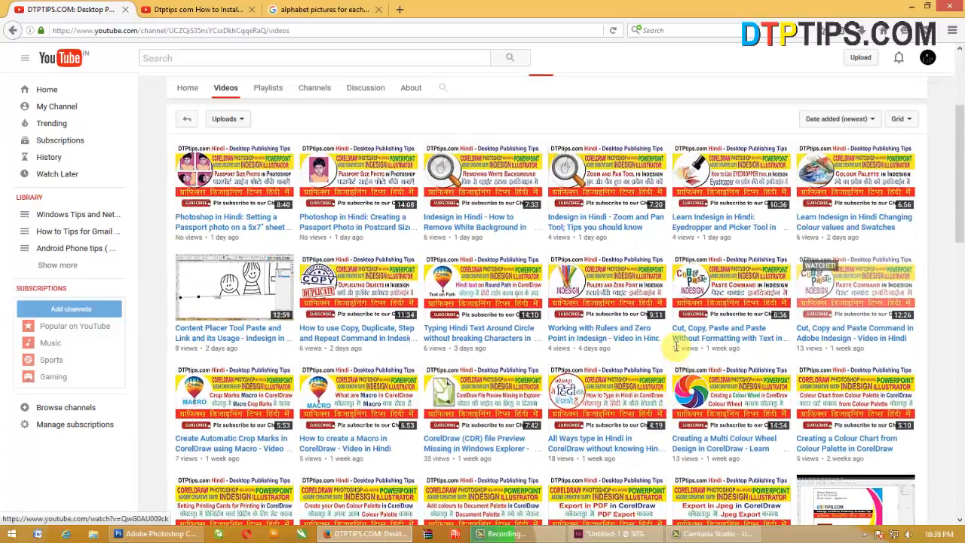
scroll(676, 345, "up", 3)
scroll(675, 352, "down", 12)
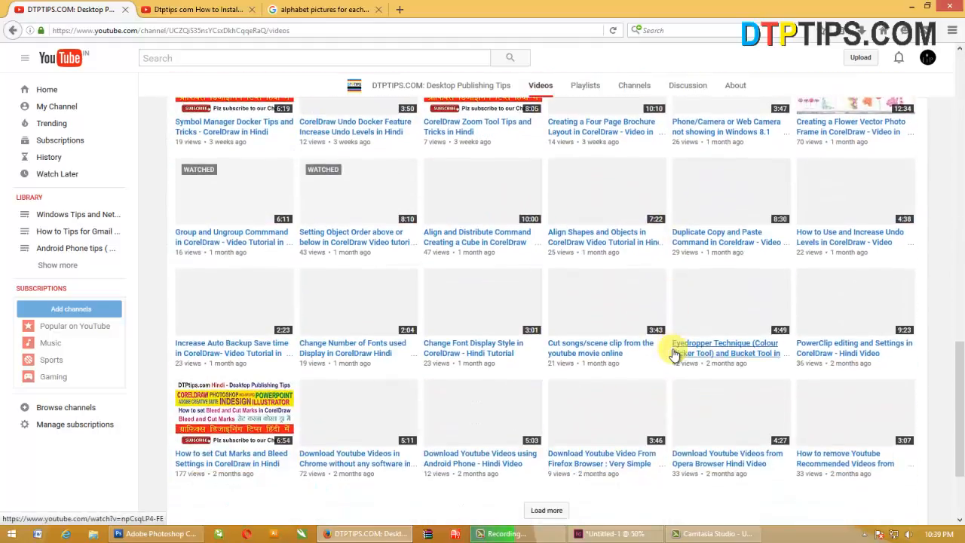
scroll(677, 353, "down", 2)
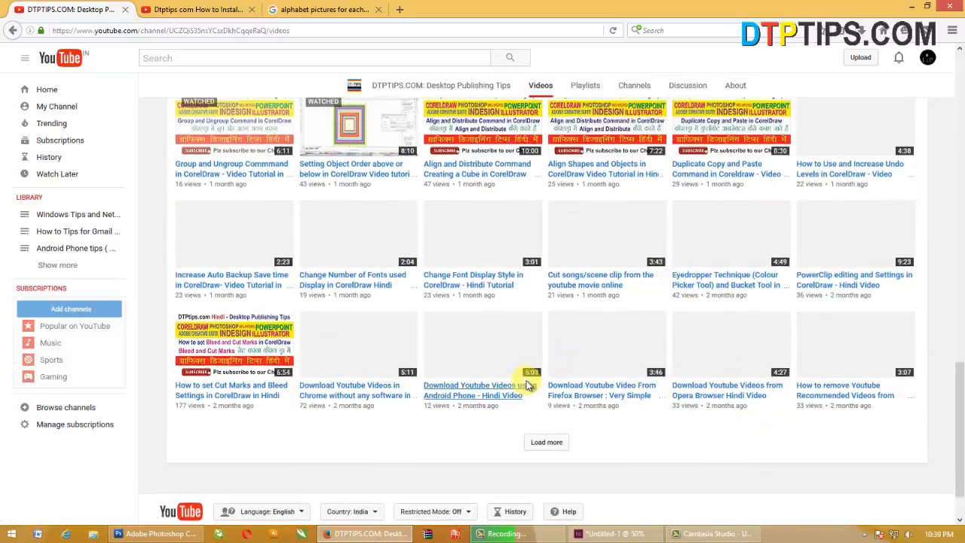
scroll(526, 380, "up", 10)
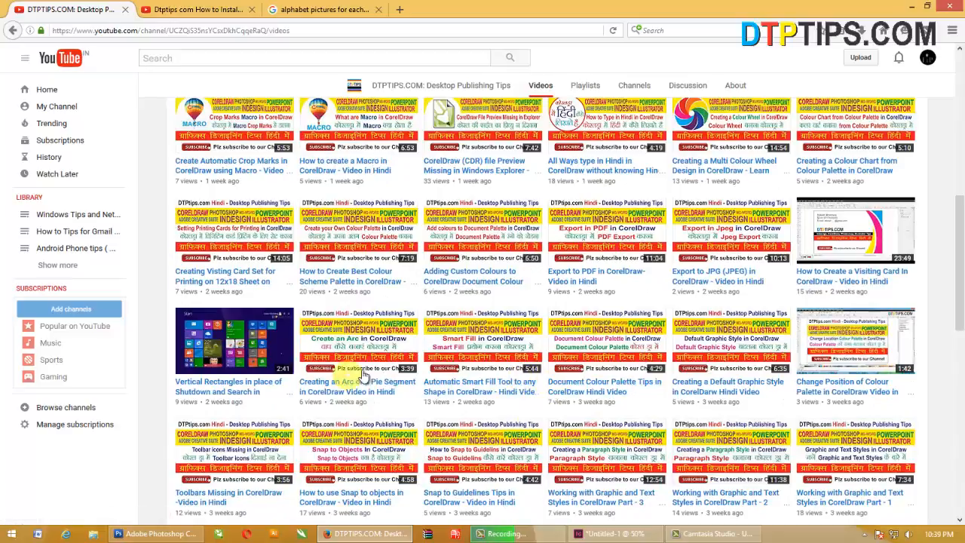
scroll(517, 388, "up", 4)
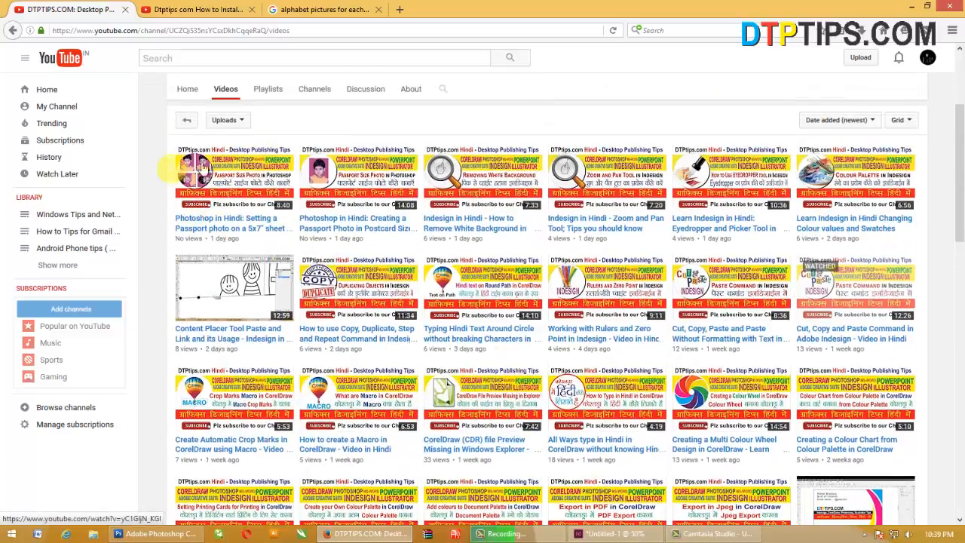
scroll(752, 308, "up", 3)
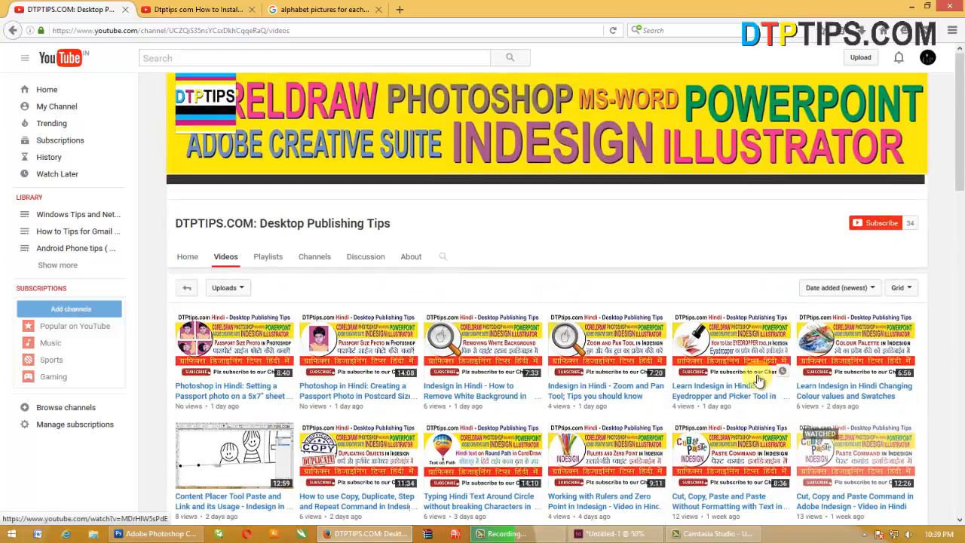